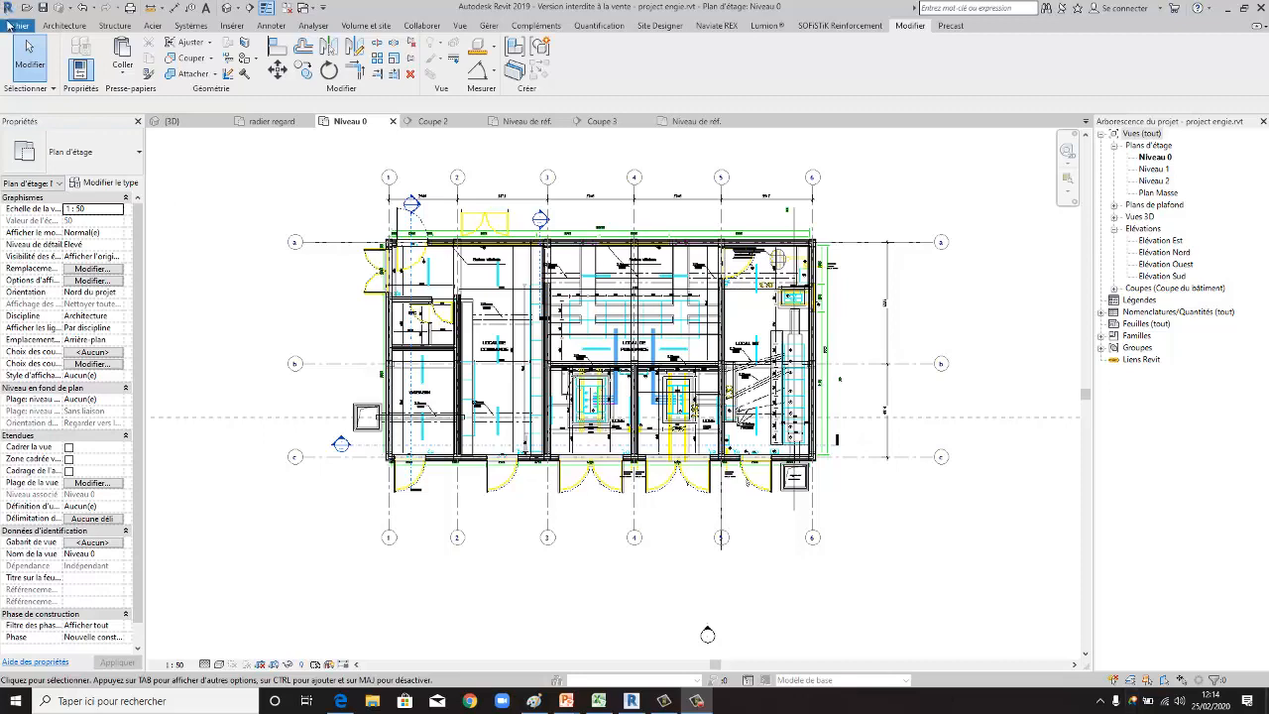
# - Create a new family from the Profil métrique.rft template and close the previously open Famille3 without saving it
pyautogui.click(12, 26)
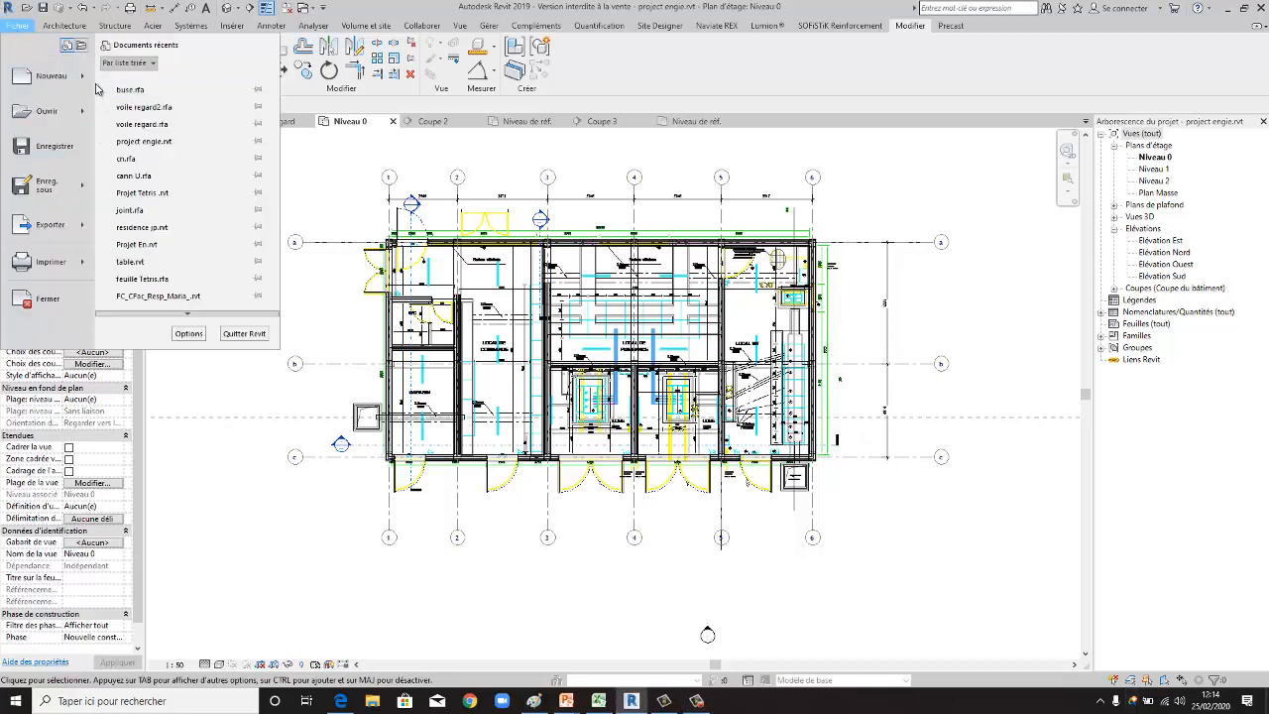
pyautogui.moveTo(59, 77)
pyautogui.click(149, 121)
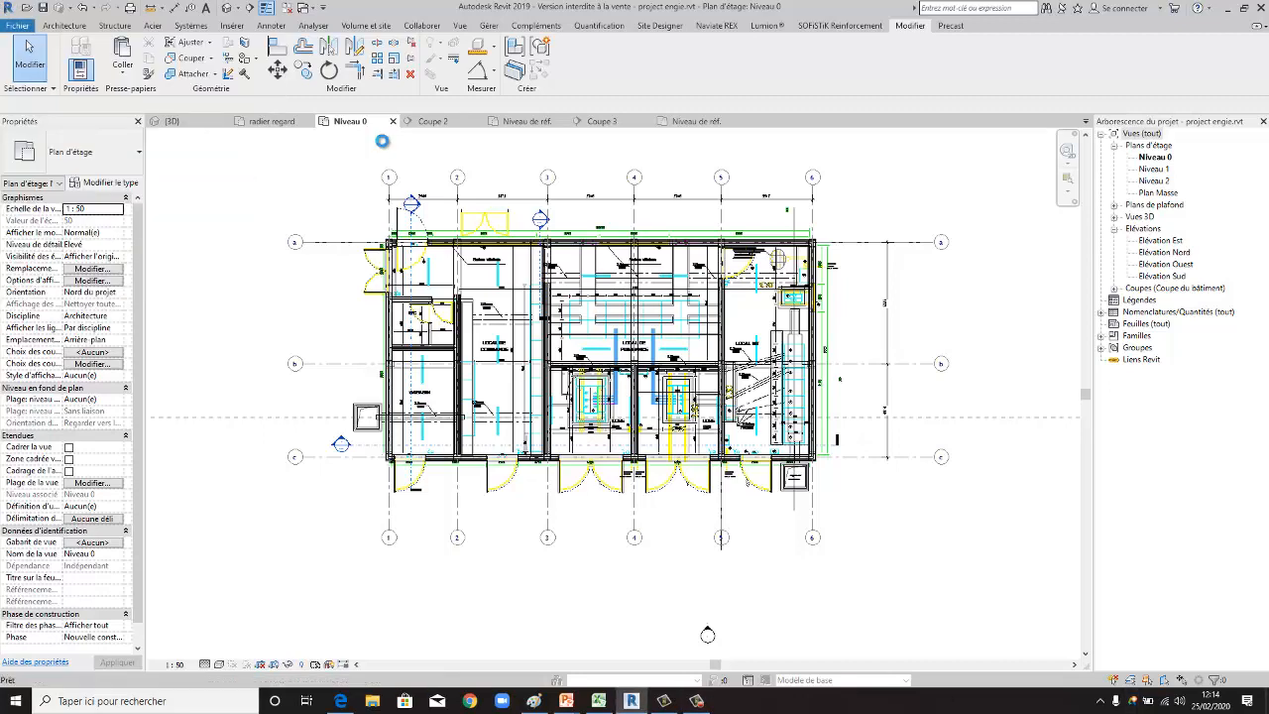
pyautogui.click(757, 221)
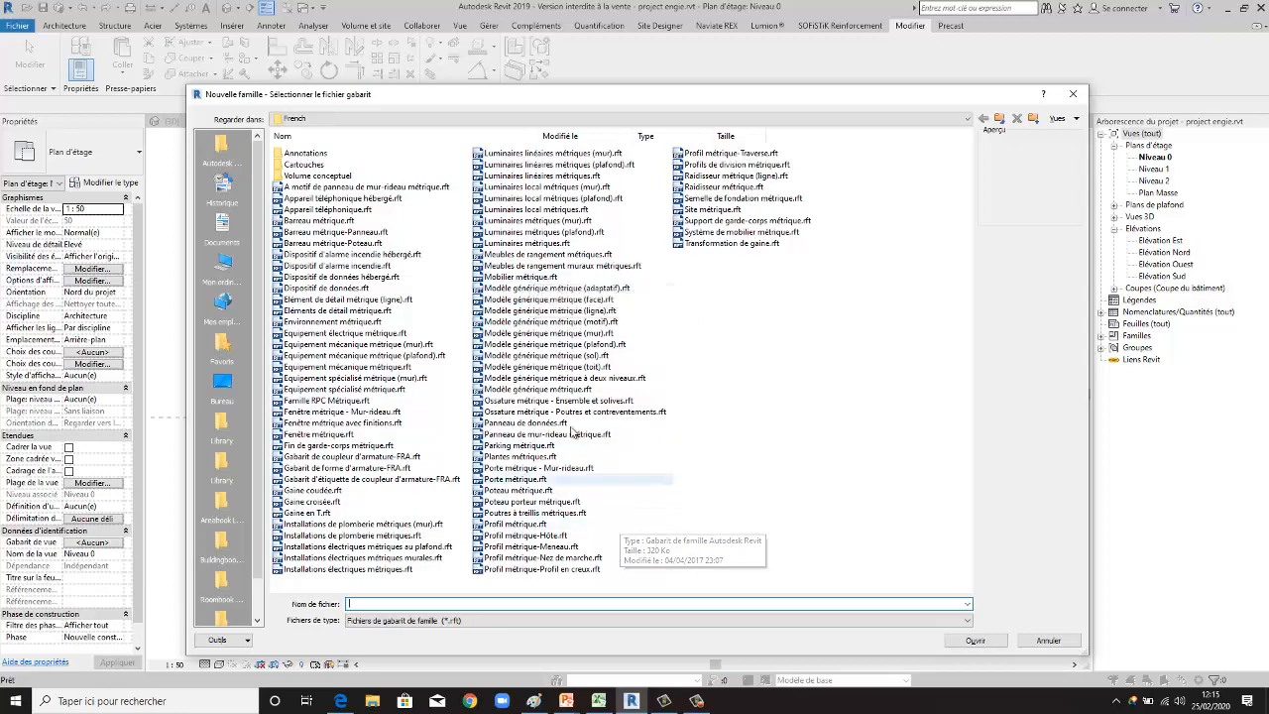
pyautogui.click(513, 523)
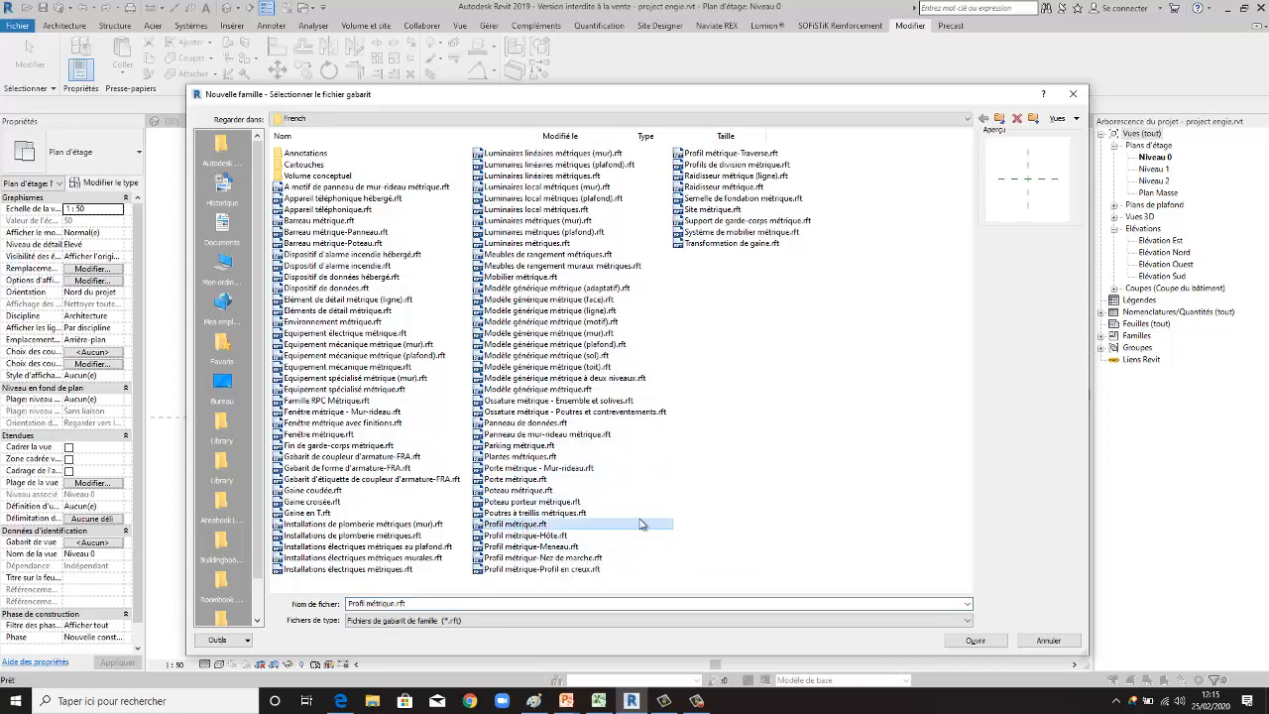
pyautogui.click(976, 640)
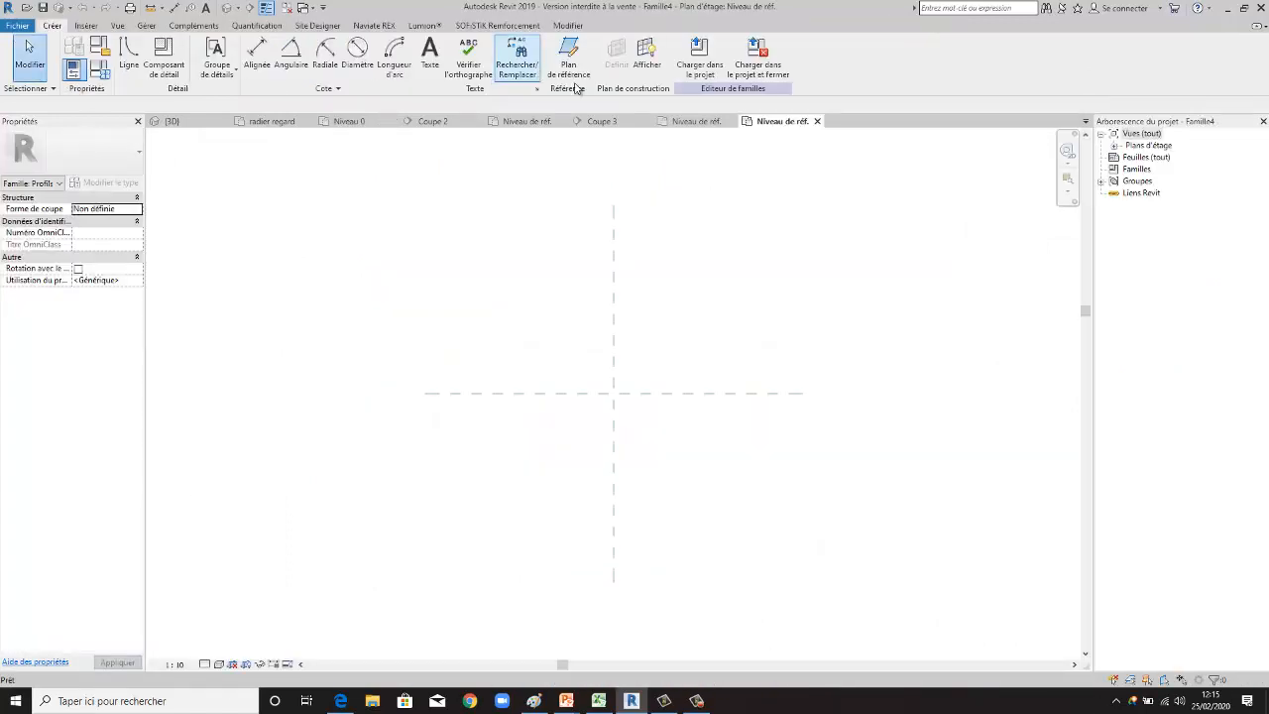
pyautogui.click(731, 122)
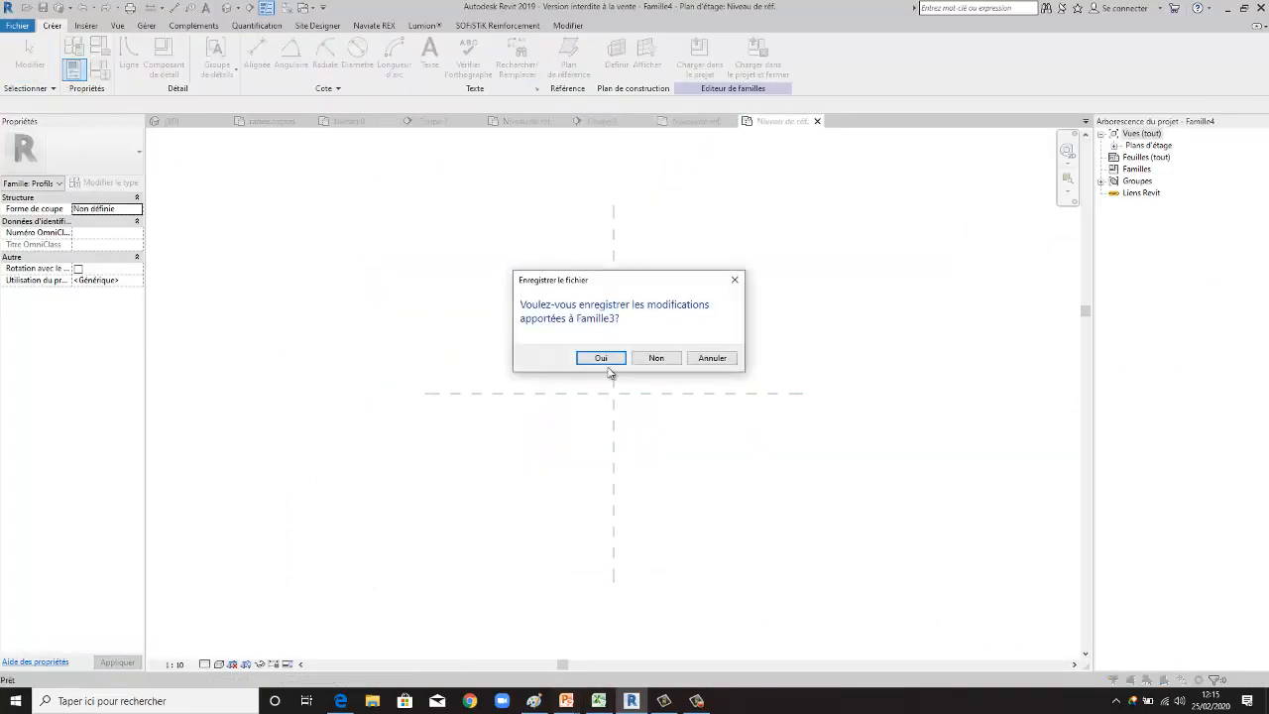
pyautogui.click(655, 357)
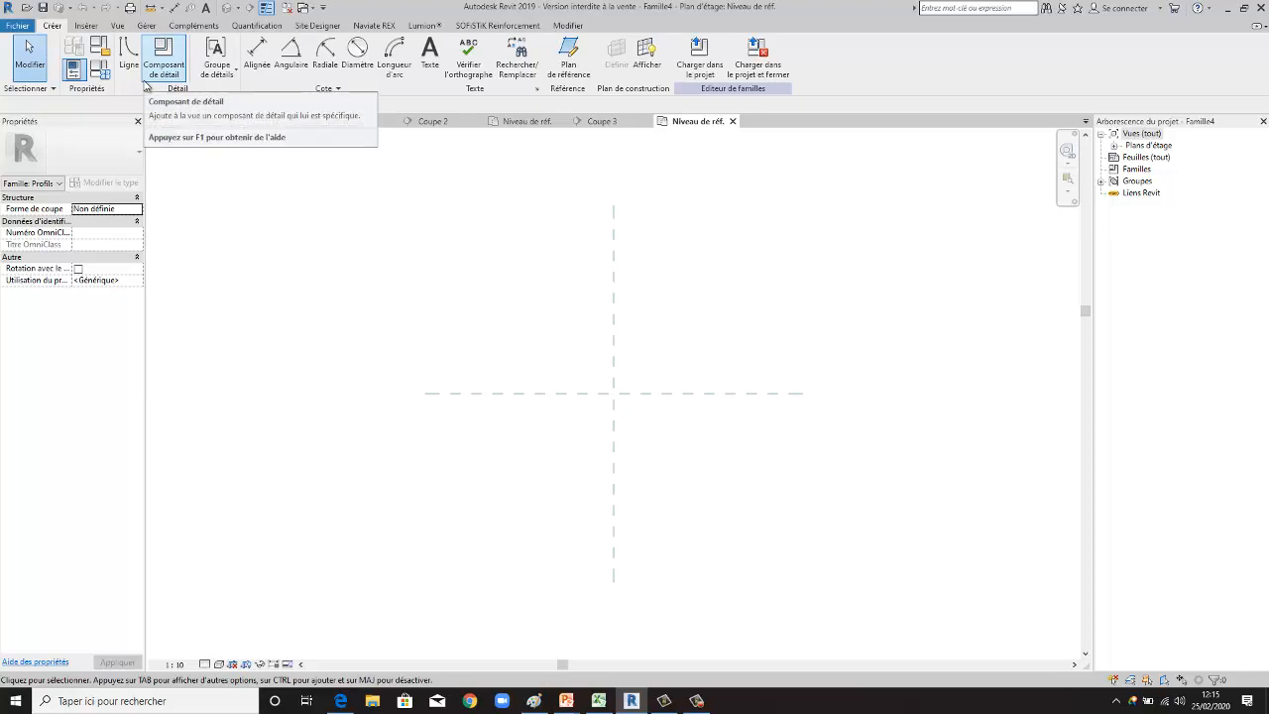
# - Draw a circle of radius 100 centred on the intersection of the two reference planes
pyautogui.click(89, 25)
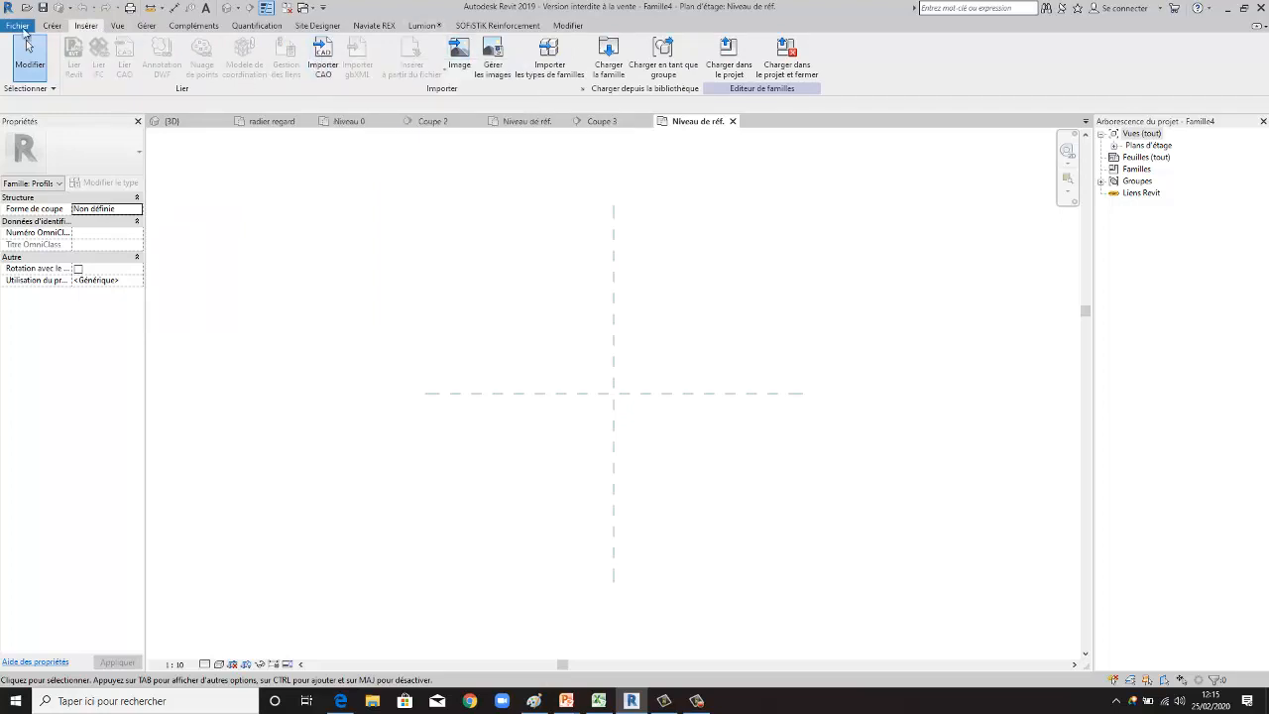
pyautogui.click(52, 26)
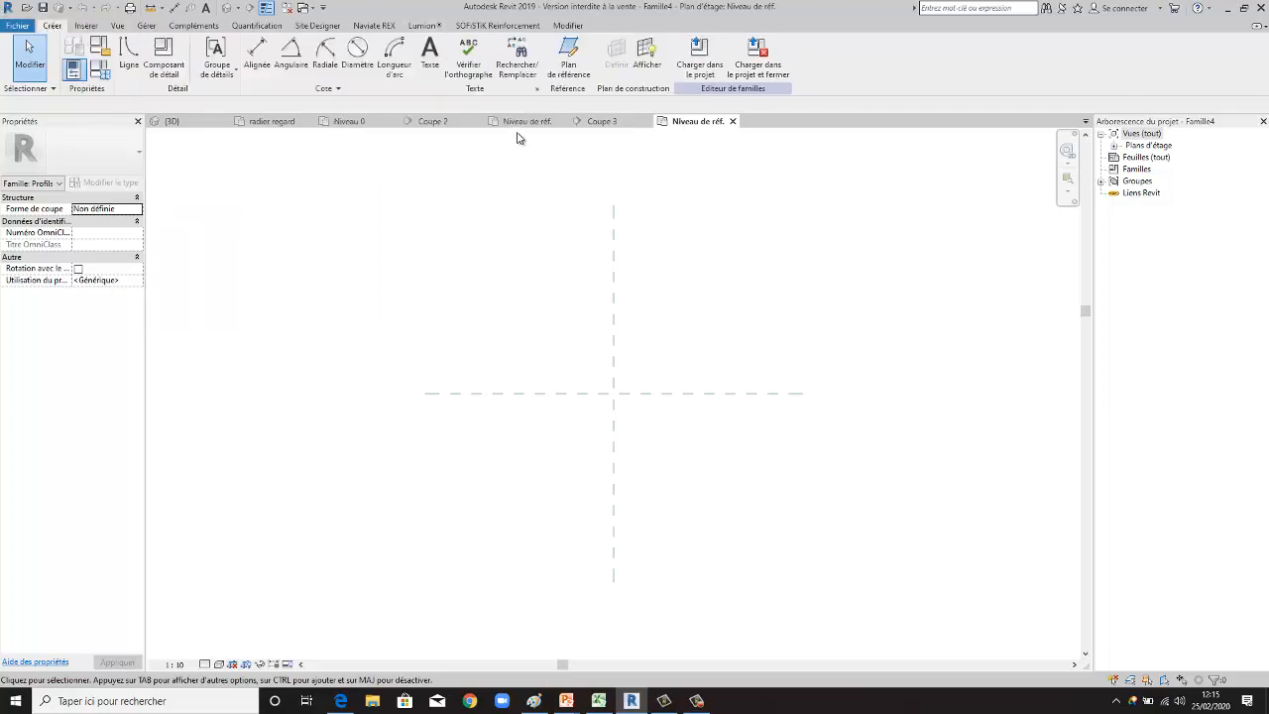
pyautogui.click(128, 51)
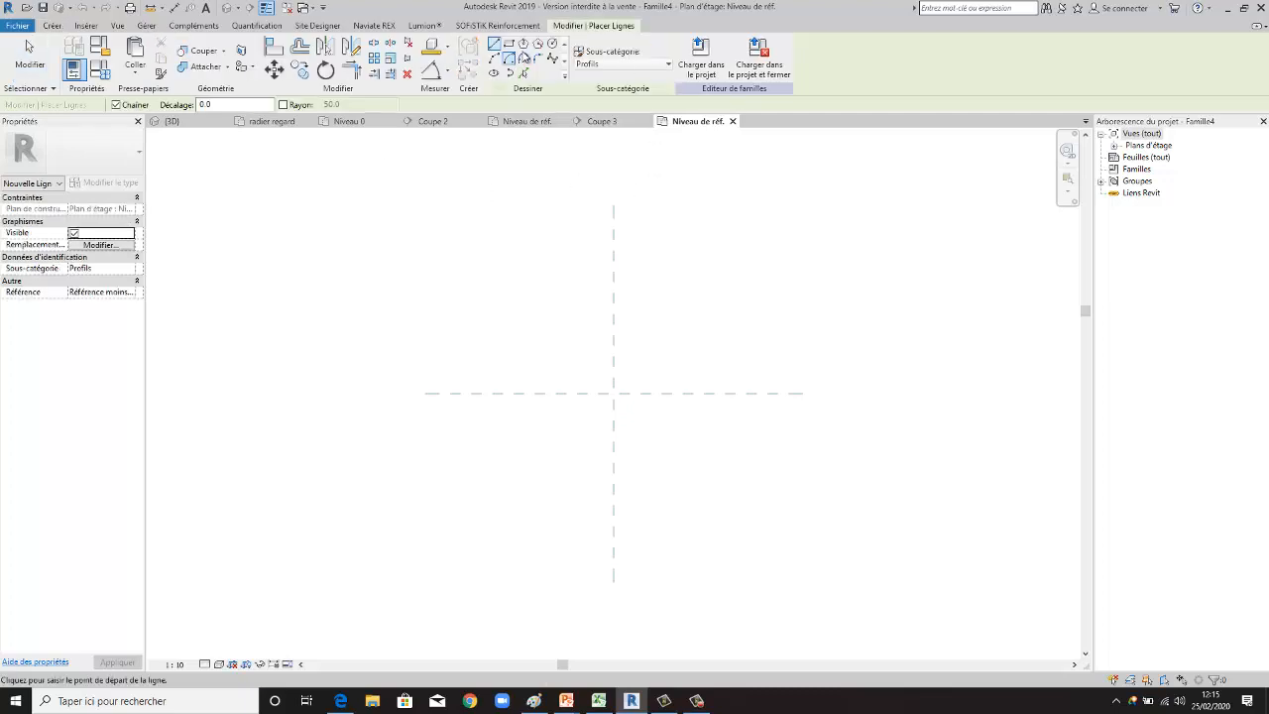
pyautogui.click(552, 43)
pyautogui.scroll(1, 630, 419)
pyautogui.scroll(1, 631, 419)
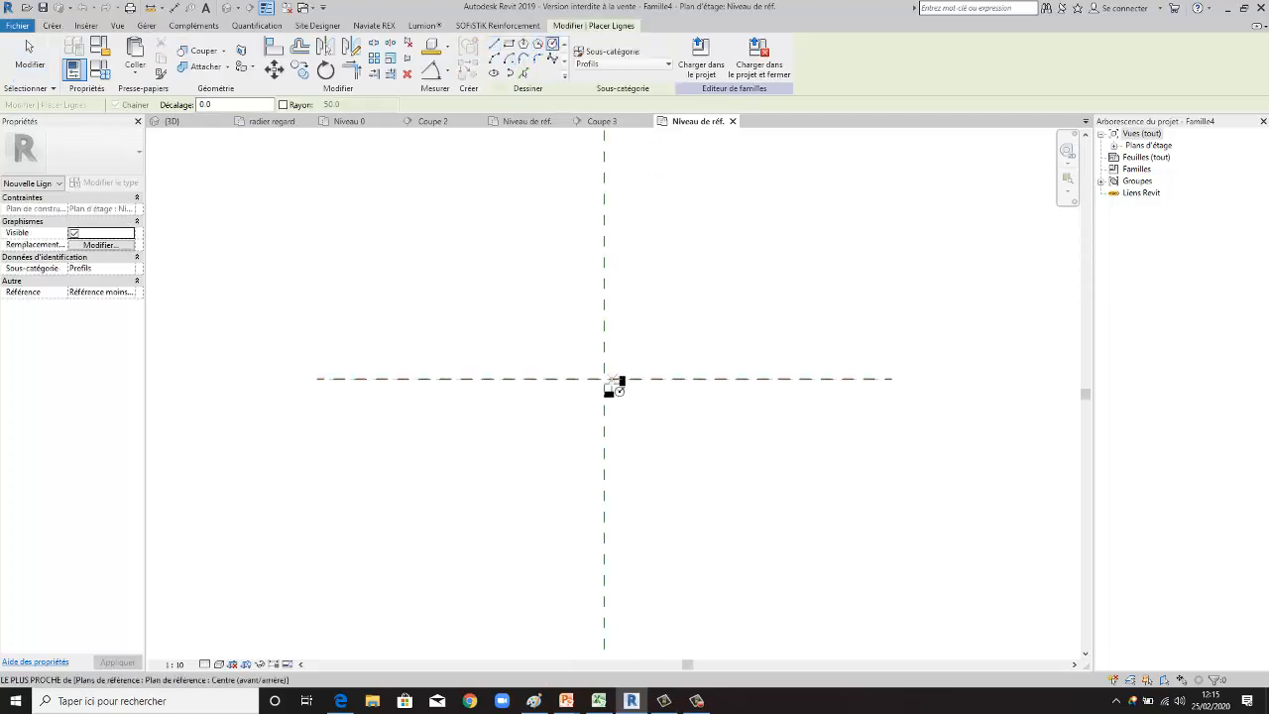
pyautogui.click(604, 377)
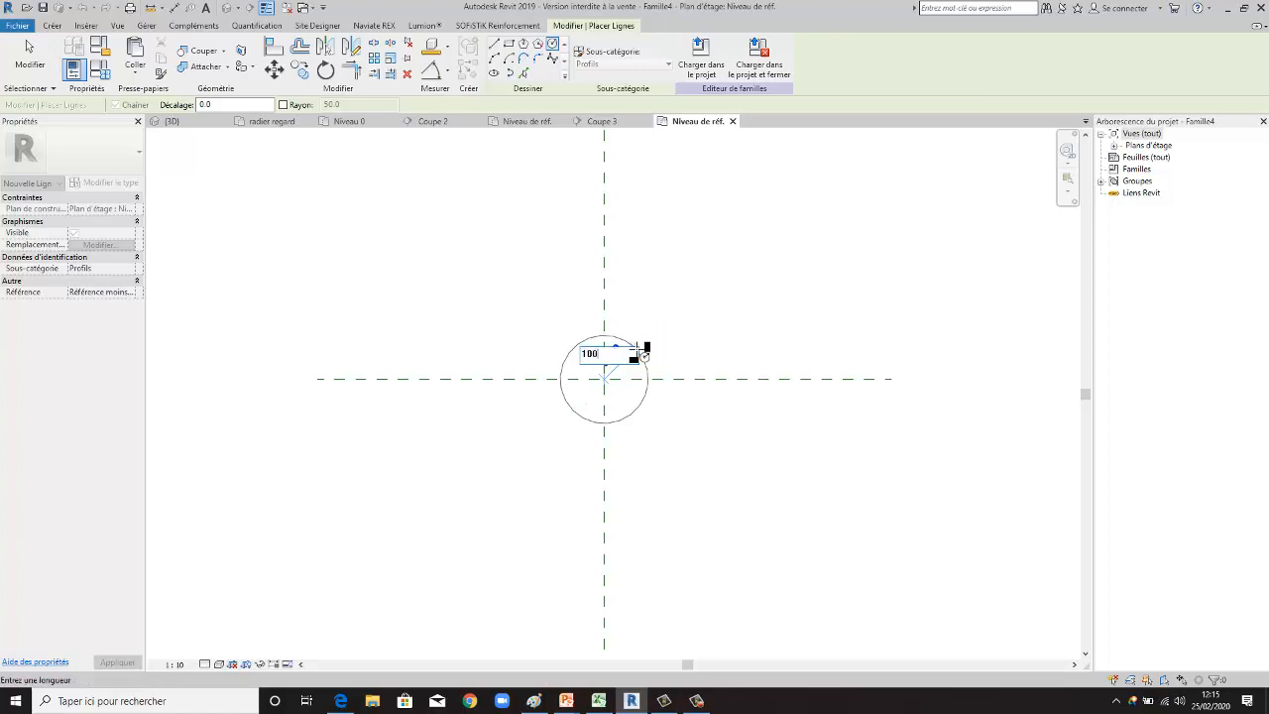
pyautogui.click(641, 349)
pyautogui.press('Escape')
pyautogui.press('Escape')
pyautogui.scroll(1, 655, 342)
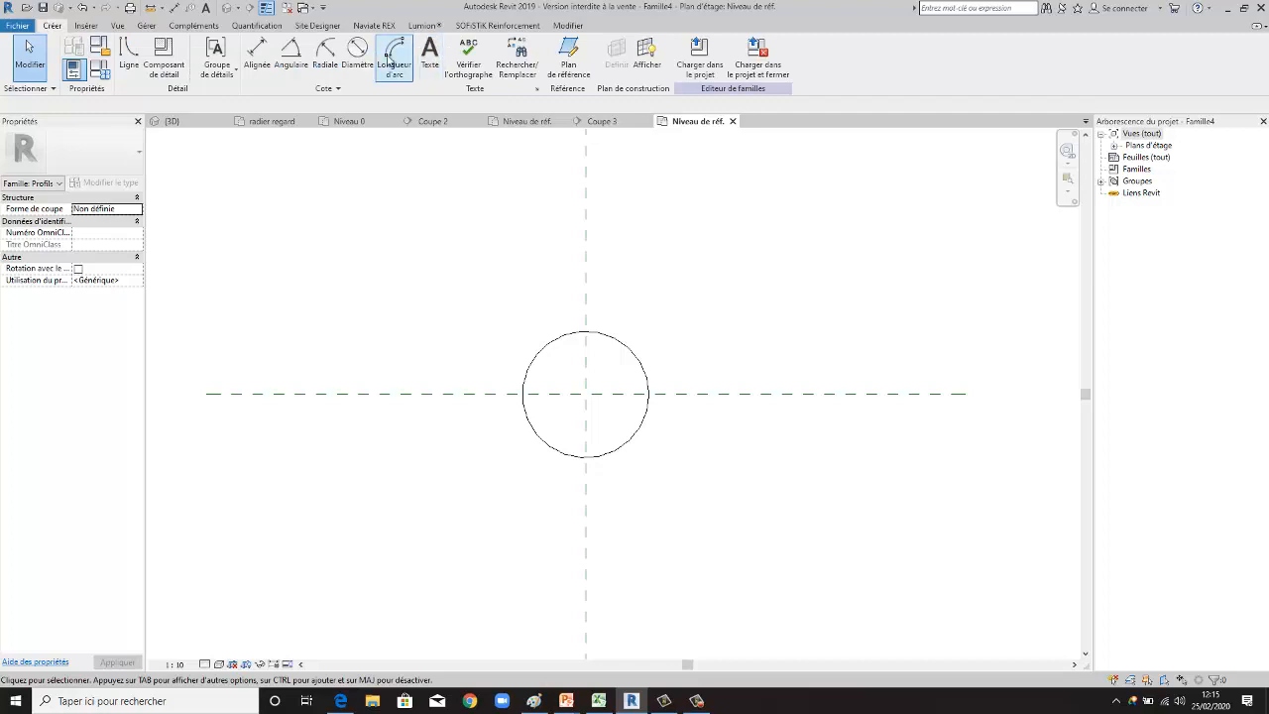
# - Draw a second, concentric circle of radius 95 inside the first one
pyautogui.click(127, 55)
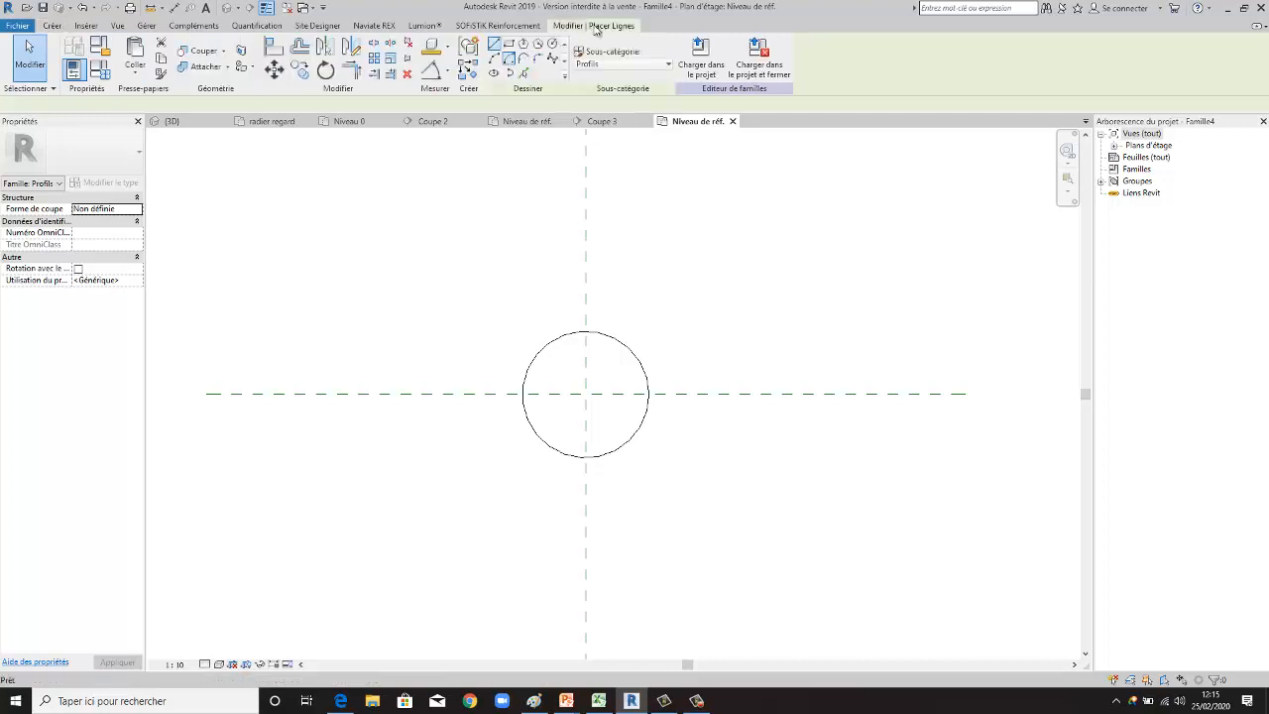
pyautogui.click(552, 45)
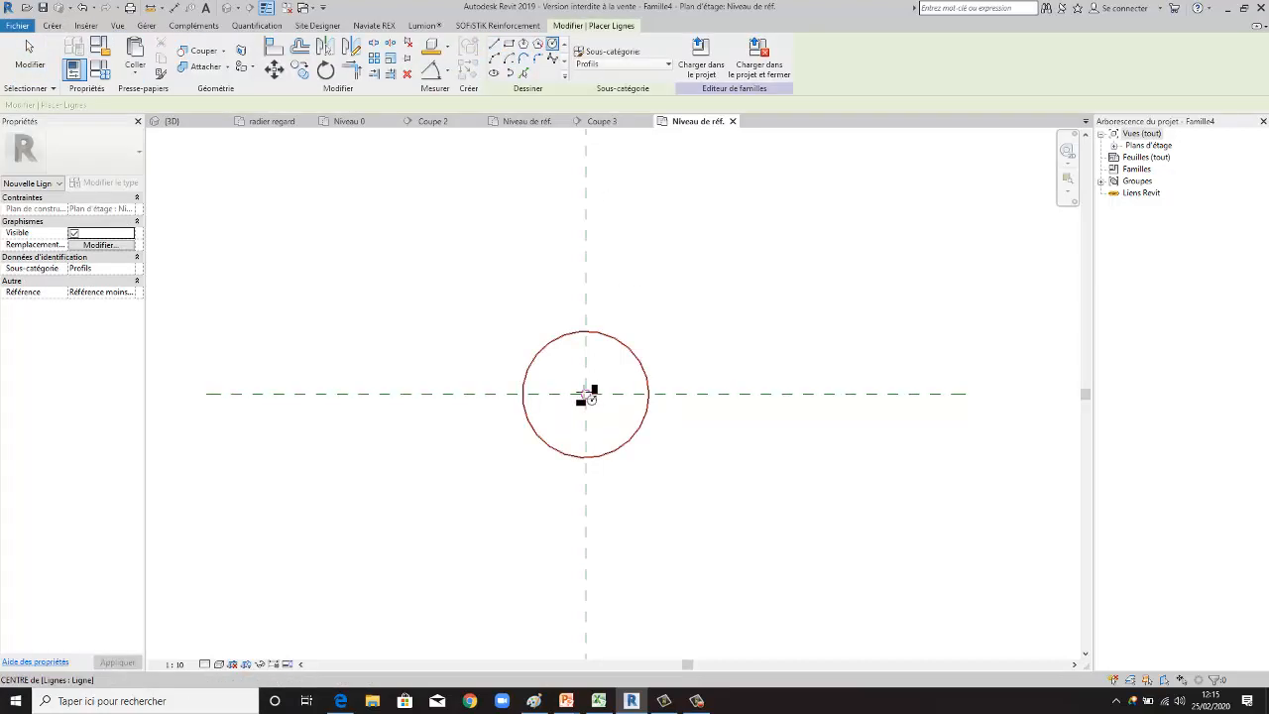
pyautogui.click(586, 394)
pyautogui.scroll(1, 613, 345)
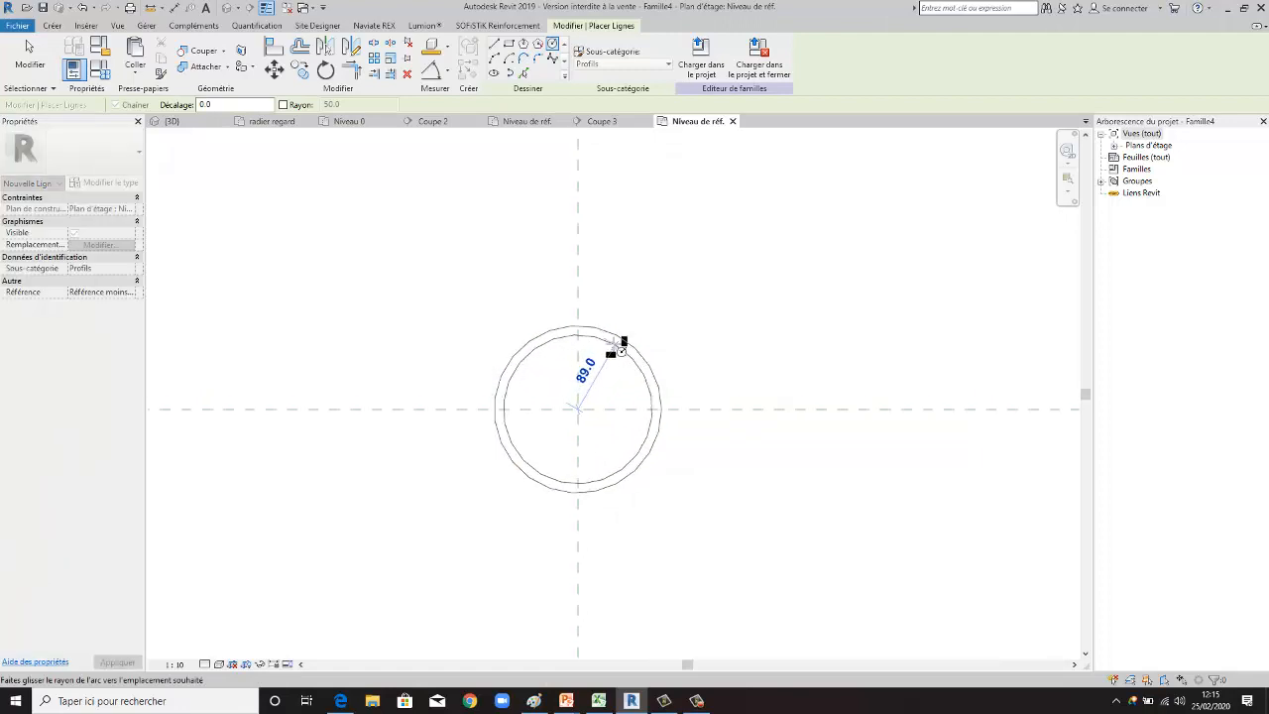
pyautogui.write('95')
pyautogui.press('Return')
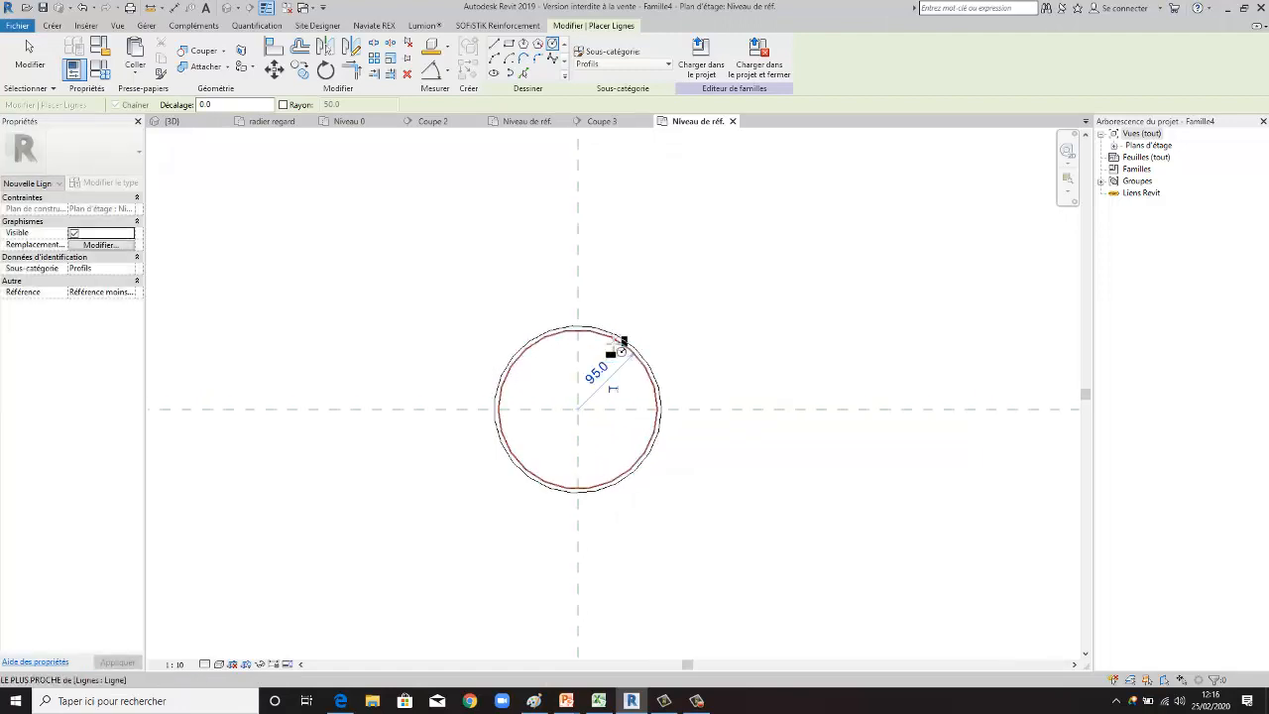
pyautogui.press('Escape')
pyautogui.press('Escape')
# - Add a diameter dimension to the inner circle
pyautogui.scroll(-1, 678, 363)
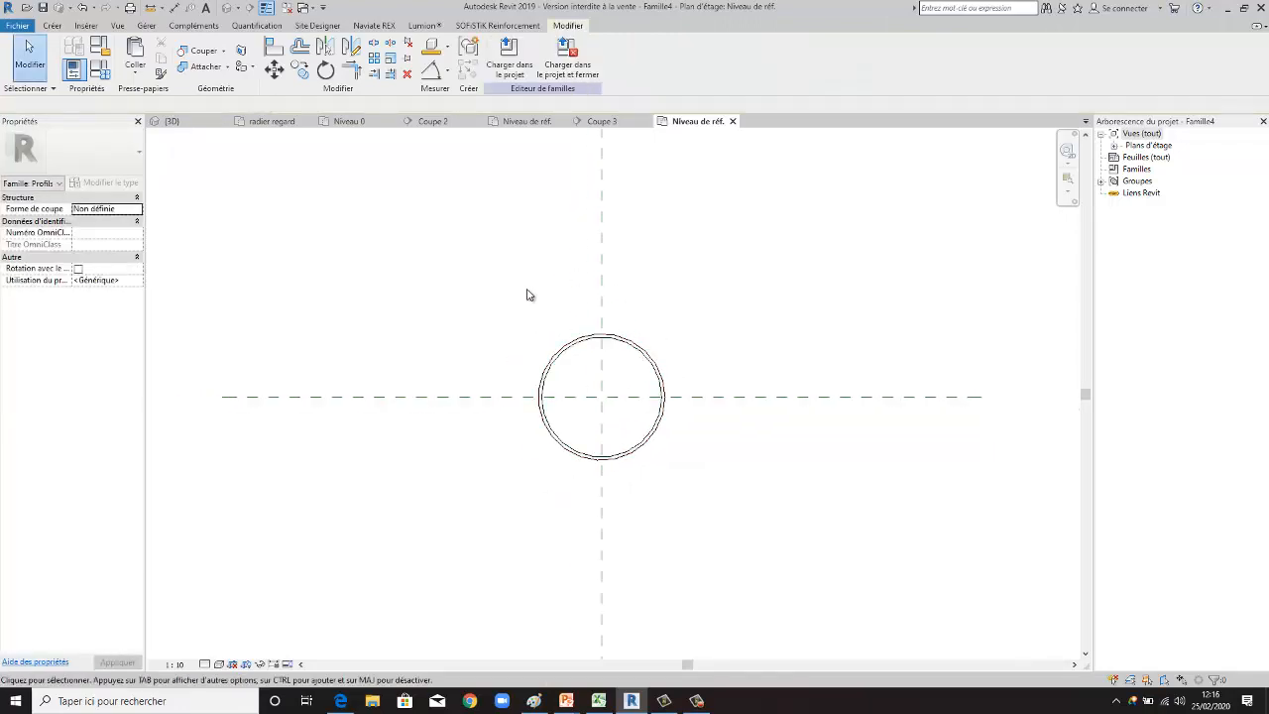
pyautogui.scroll(1, 552, 367)
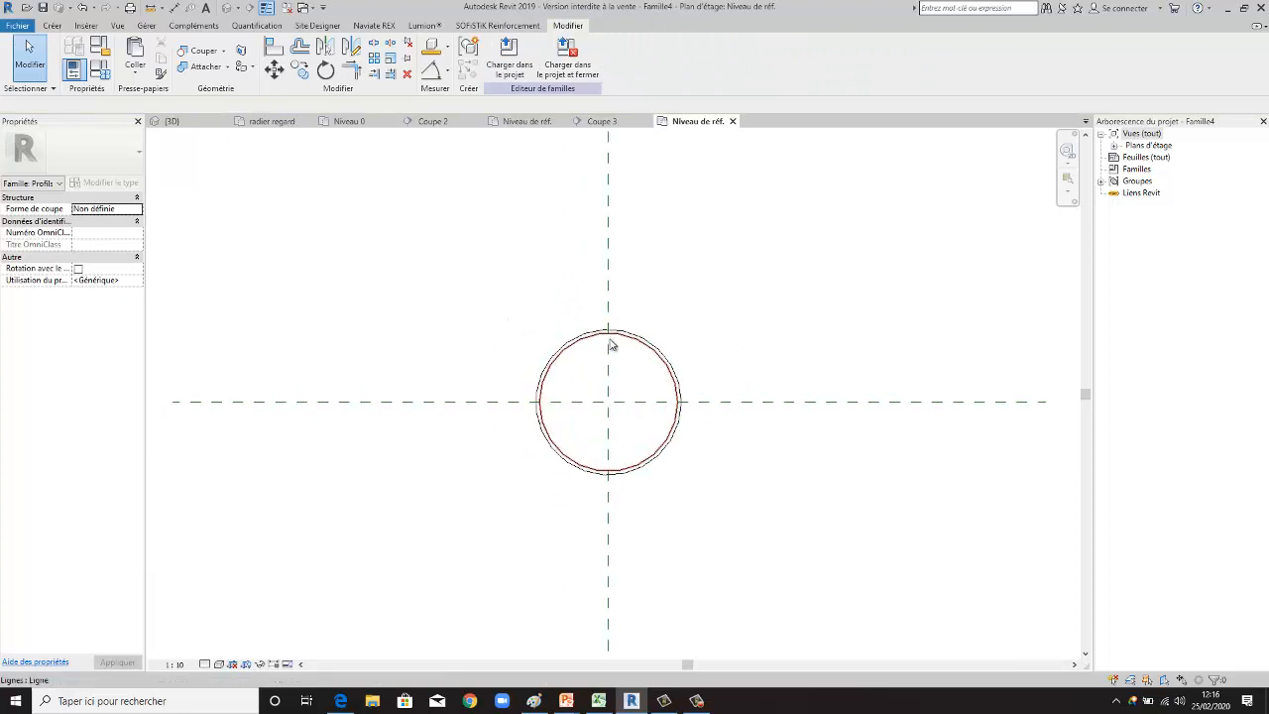
pyautogui.scroll(1, 614, 337)
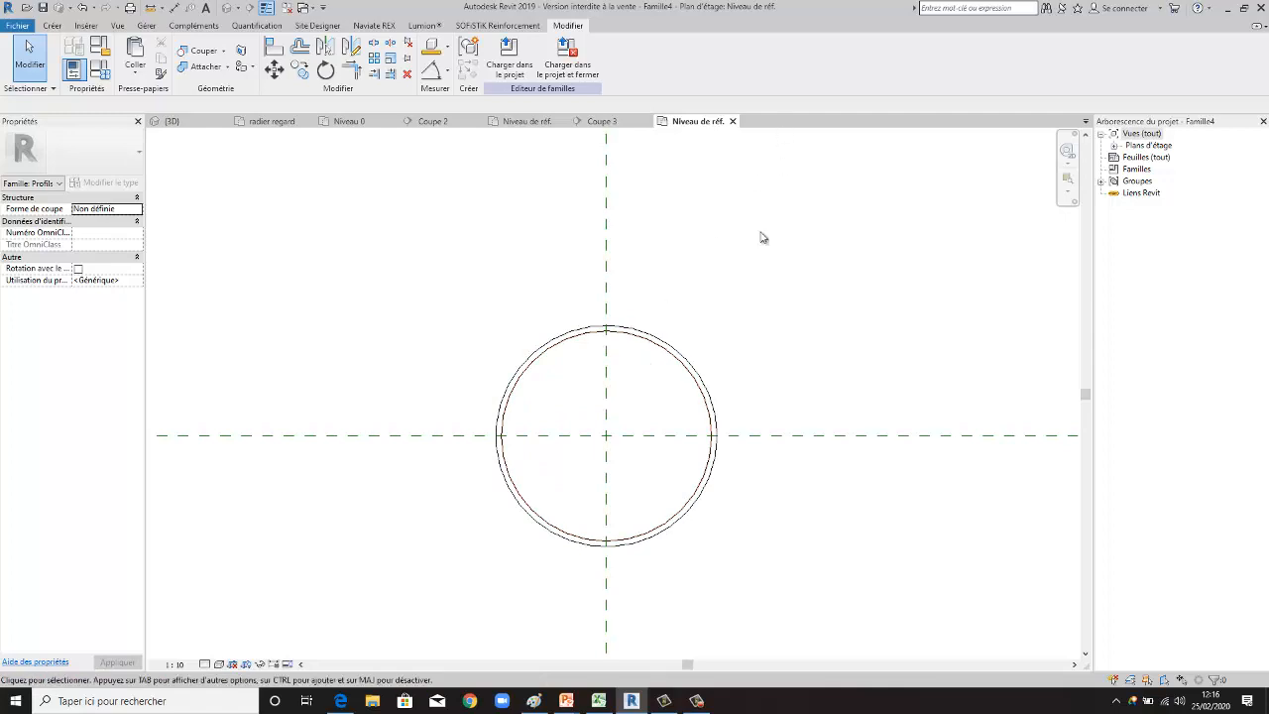
pyautogui.scroll(-1, 643, 307)
pyautogui.scroll(-1, 426, 411)
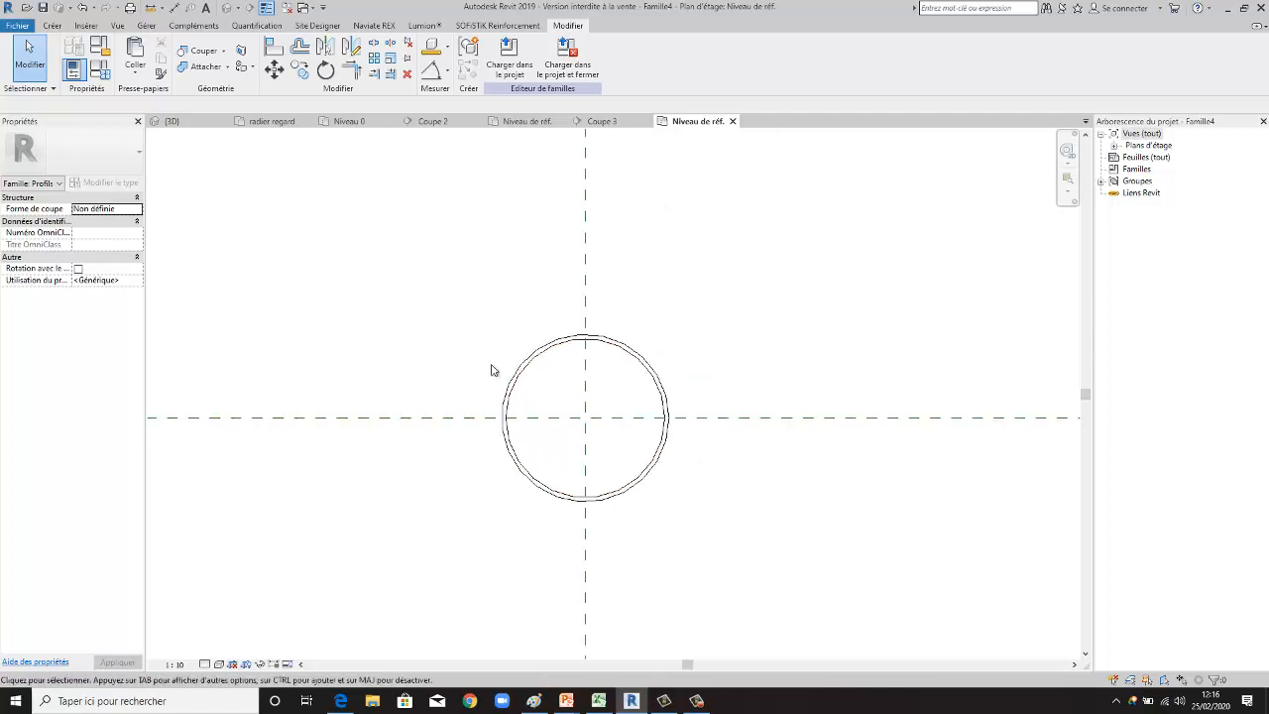
pyautogui.click(53, 26)
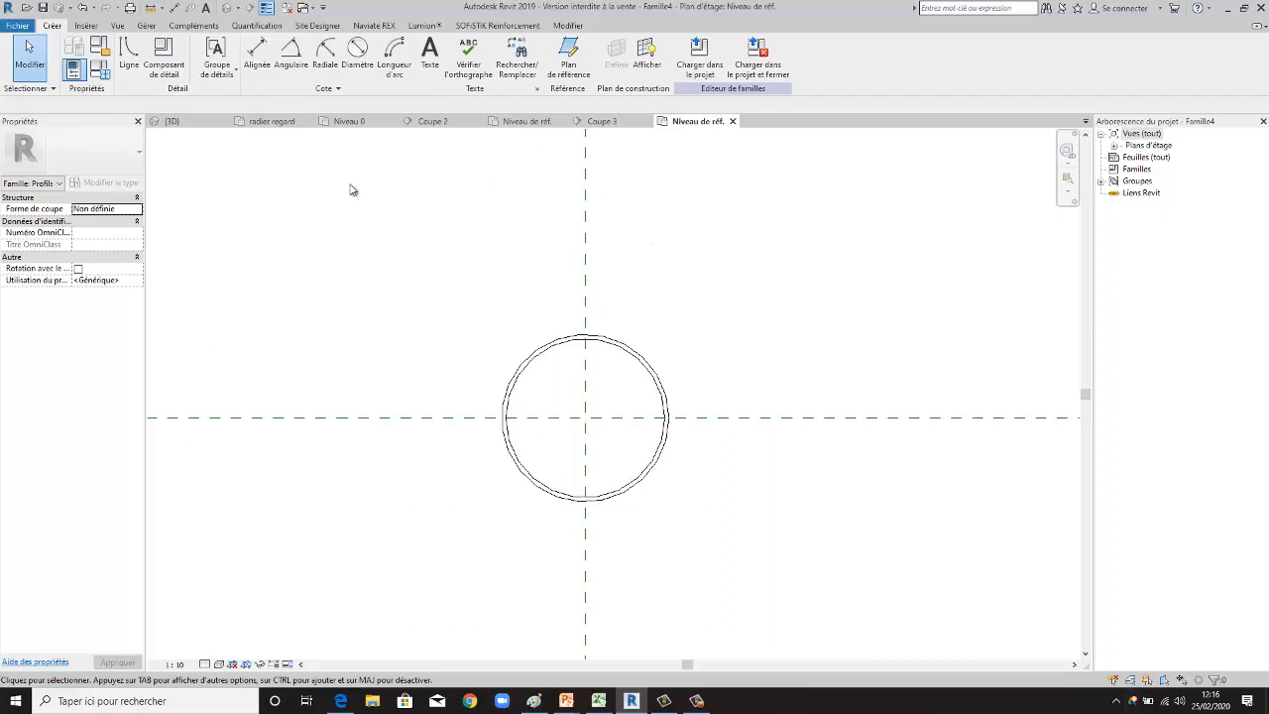
pyautogui.click(357, 48)
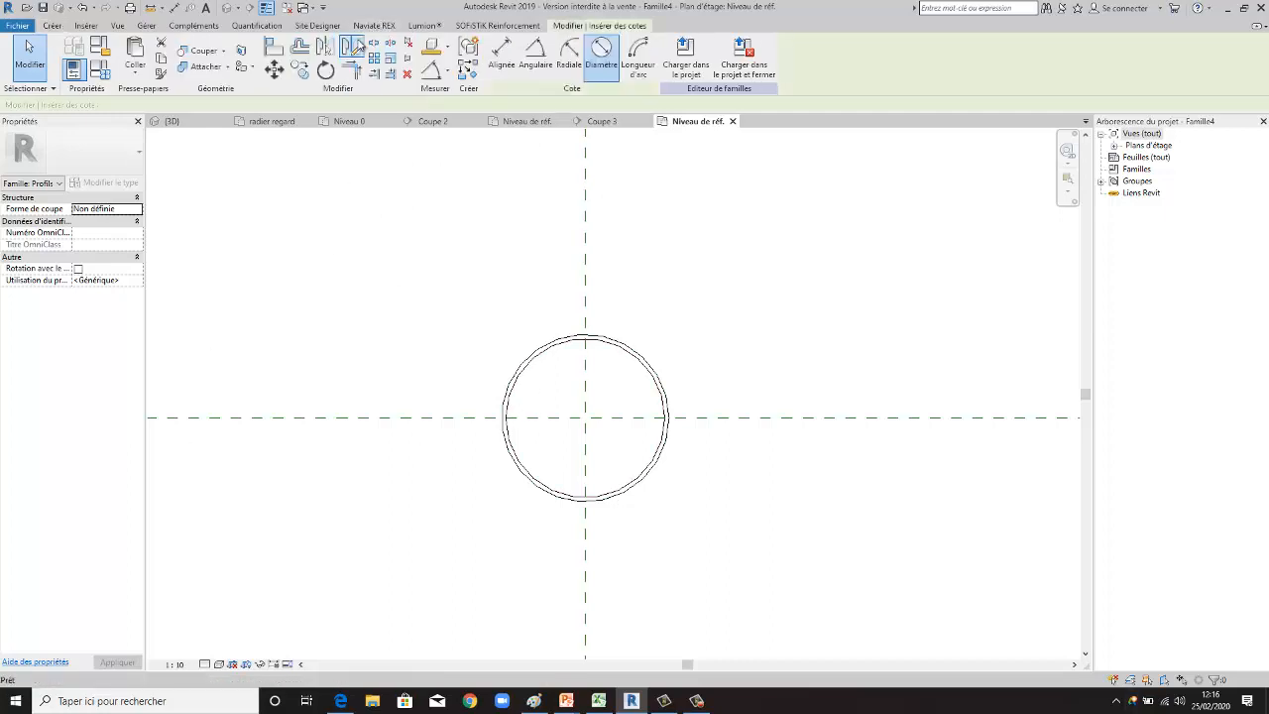
pyautogui.scroll(1, 634, 420)
pyautogui.click(674, 407)
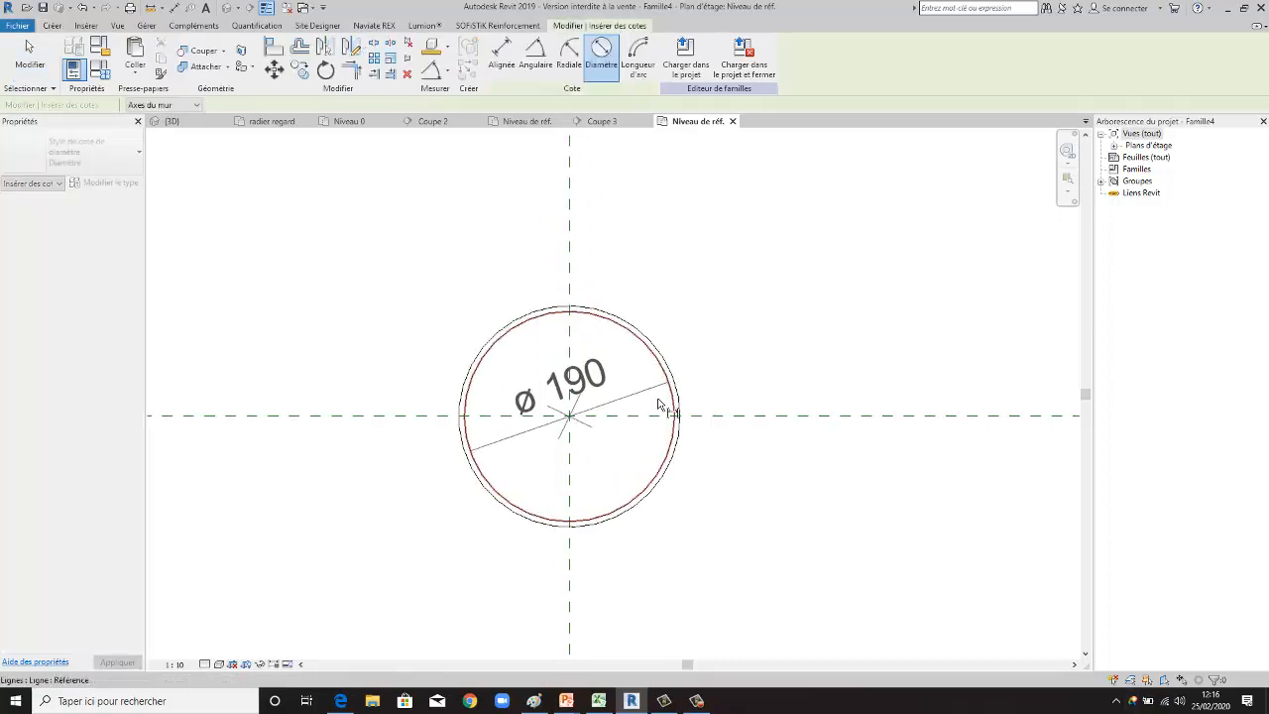
pyautogui.click(660, 405)
# - Set the view scale to 1:5 and add a diameter dimension to the outer circle
pyautogui.click(175, 664)
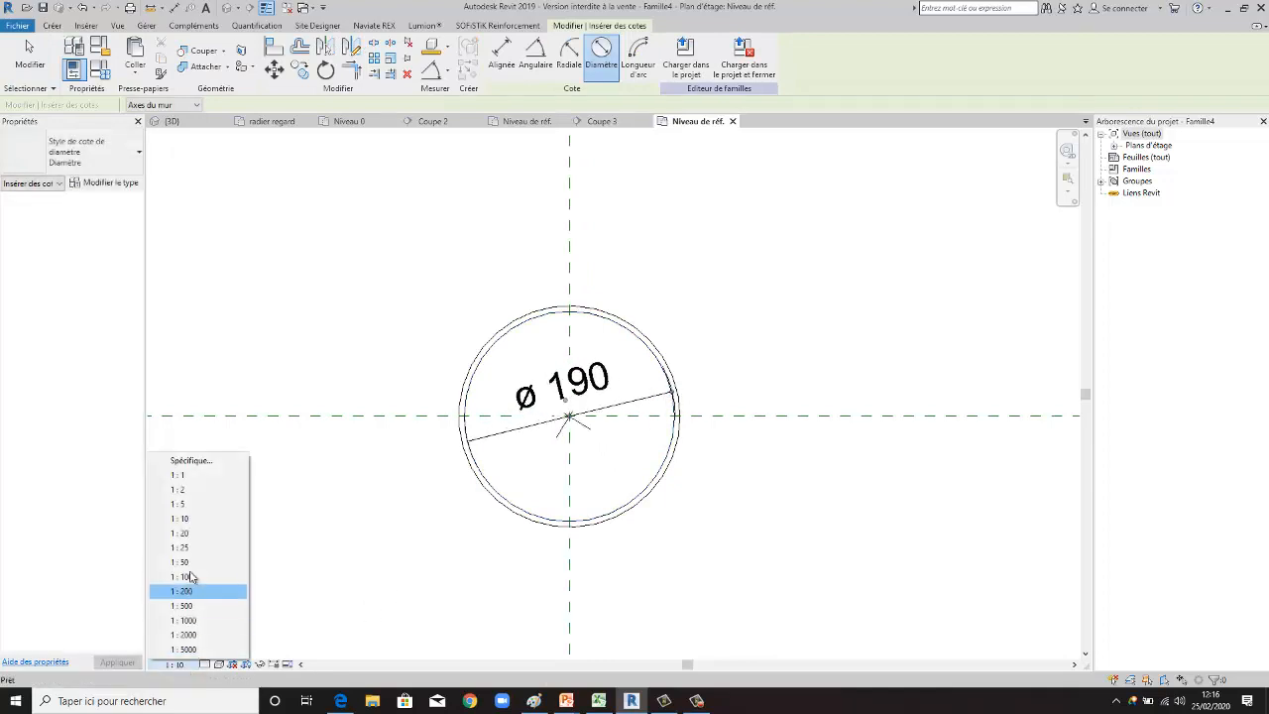
pyautogui.click(208, 505)
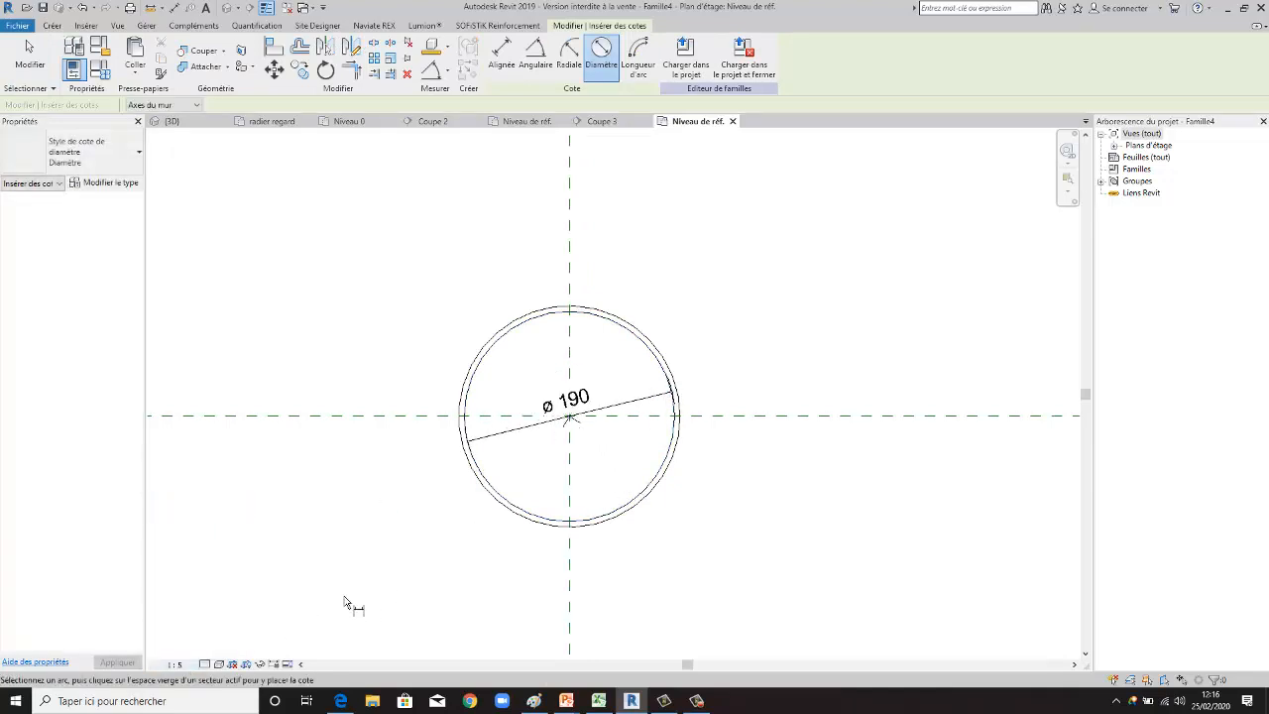
pyautogui.click(607, 313)
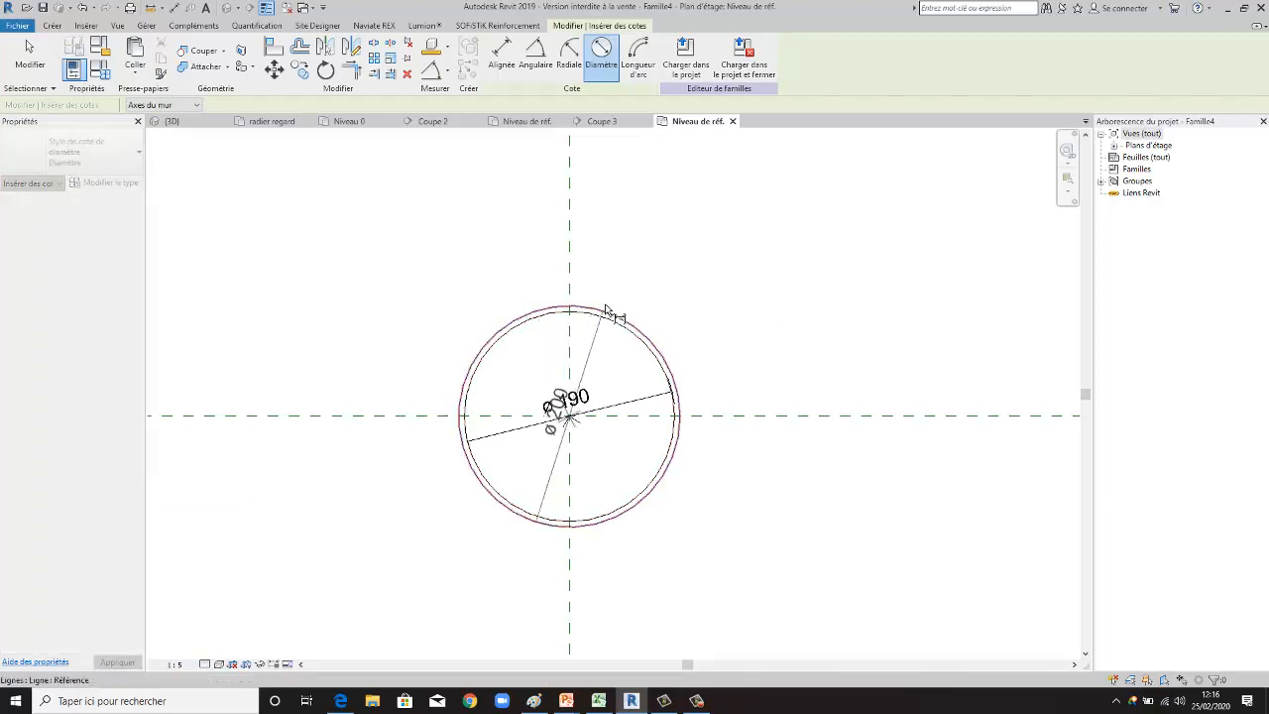
pyautogui.click(535, 293)
pyautogui.press('Escape')
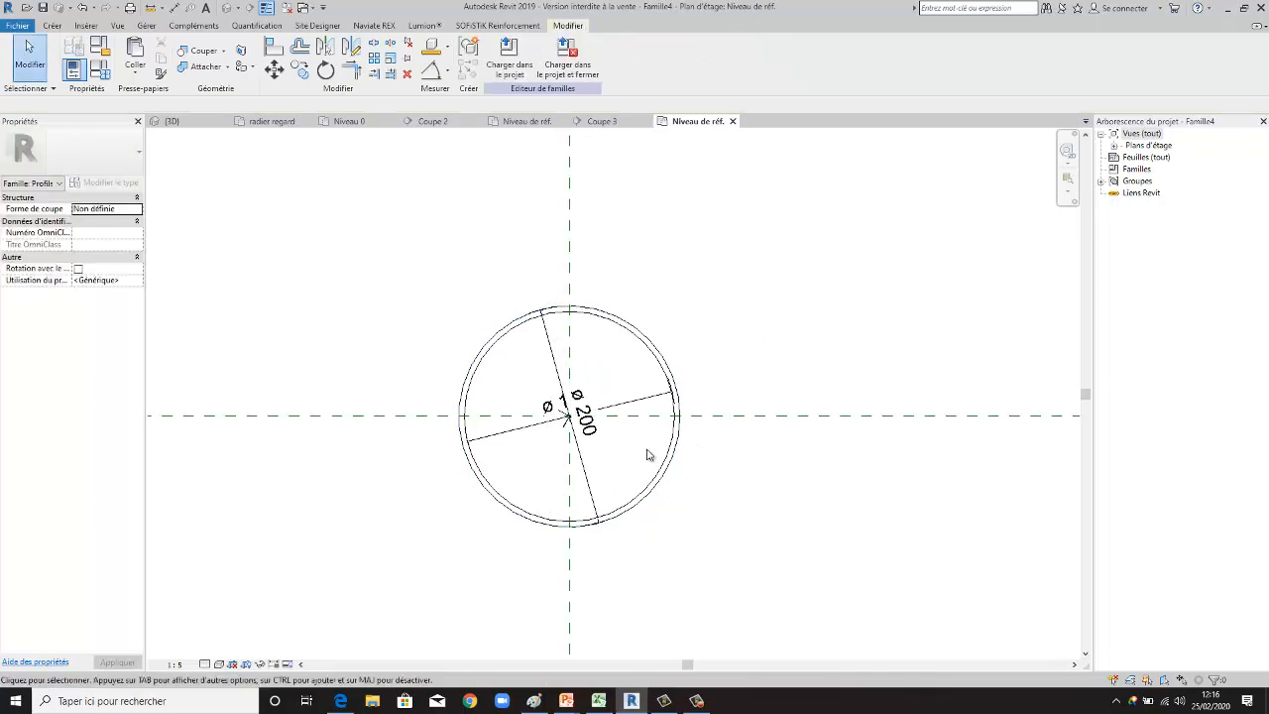
# - Label the outer circle's diameter dimension with a new family type parameter named D ext, and check it in the family types
pyautogui.click(551, 354)
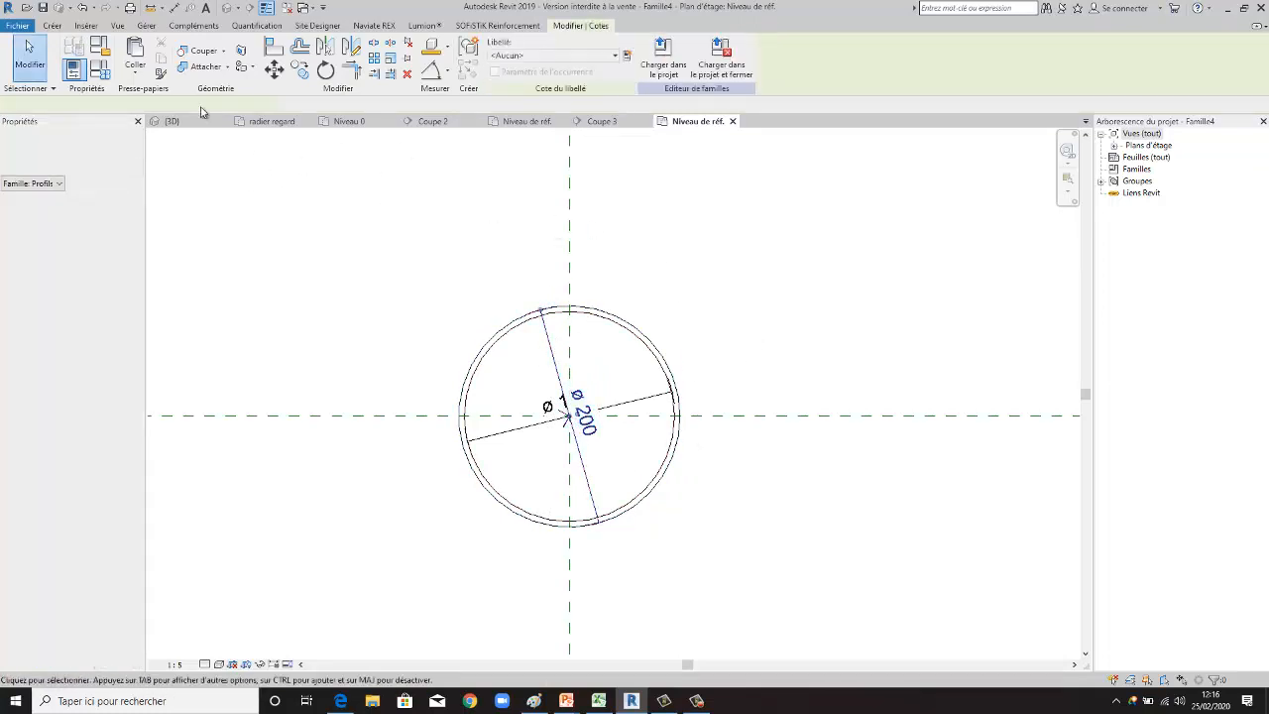
pyautogui.click(614, 58)
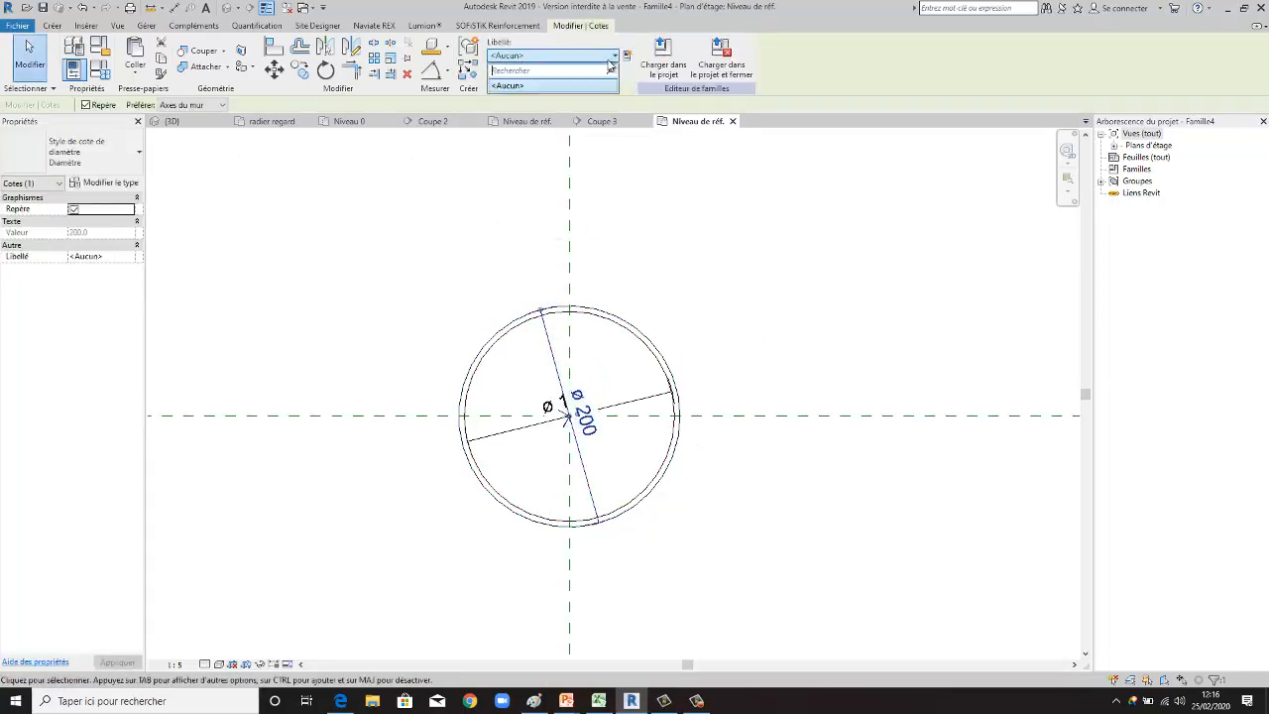
pyautogui.click(612, 59)
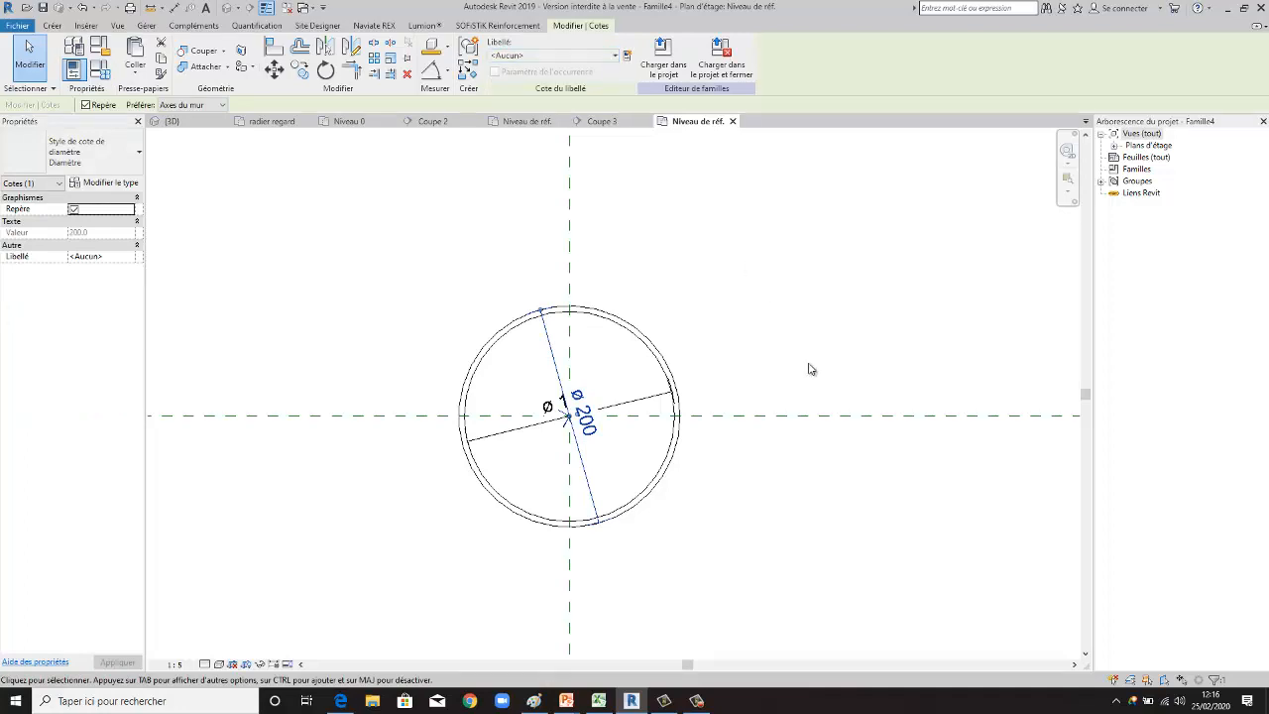
pyautogui.click(627, 58)
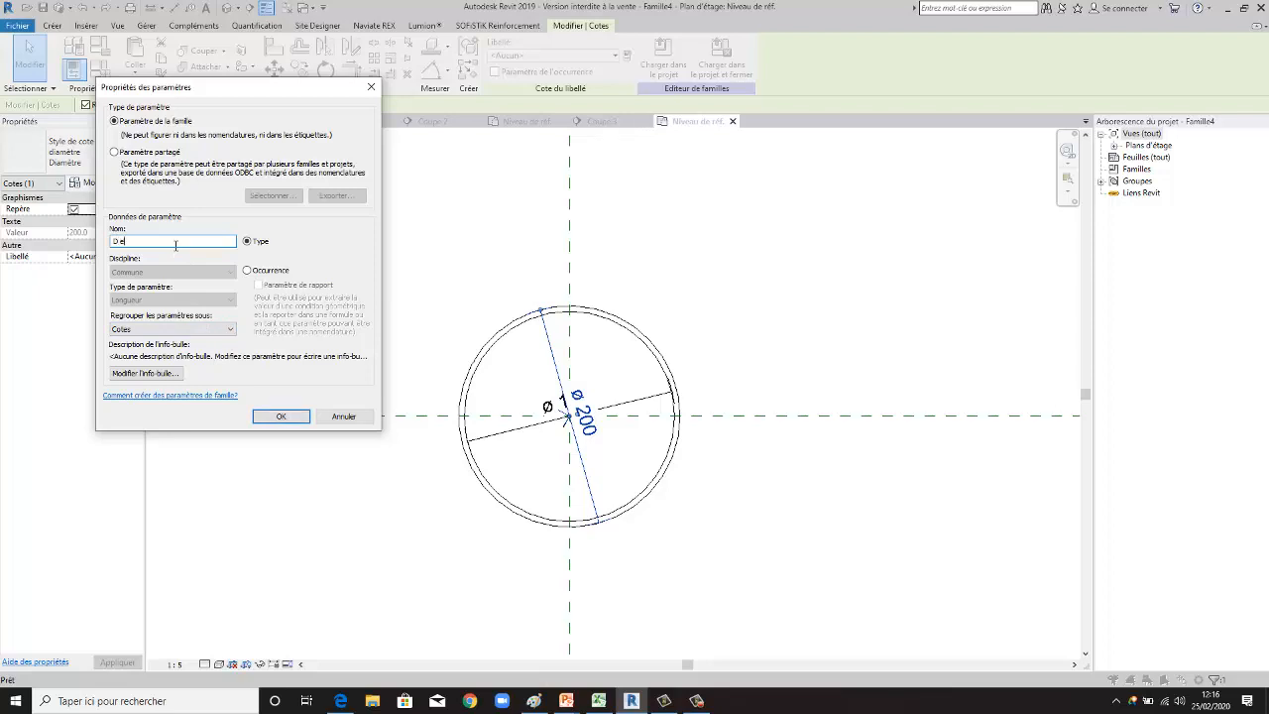
pyautogui.click(278, 415)
pyautogui.click(757, 317)
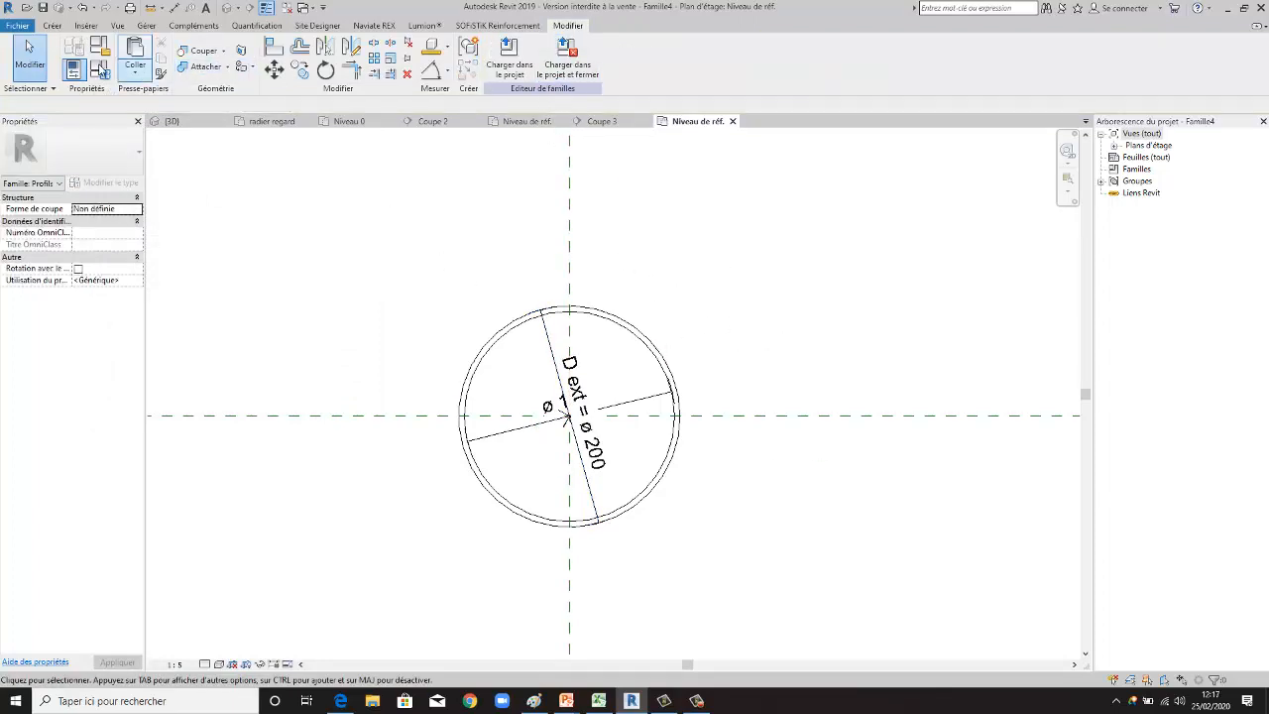
pyautogui.click(100, 70)
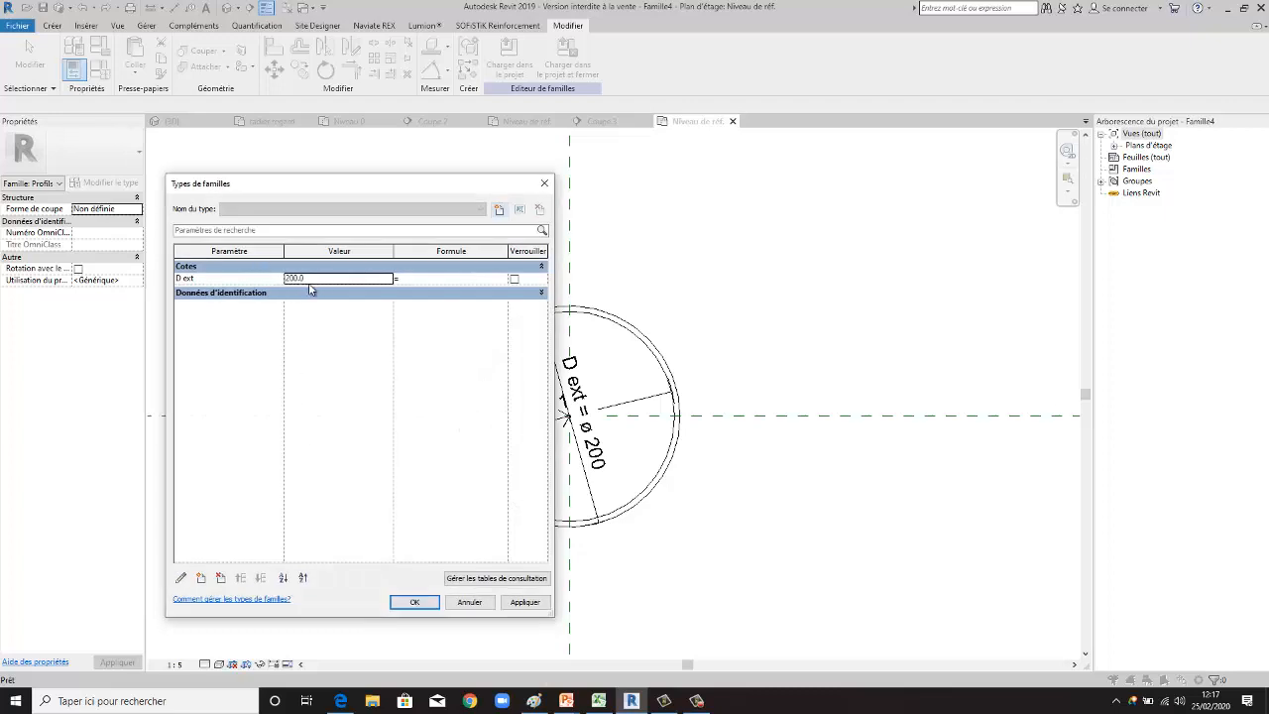
pyautogui.click(545, 184)
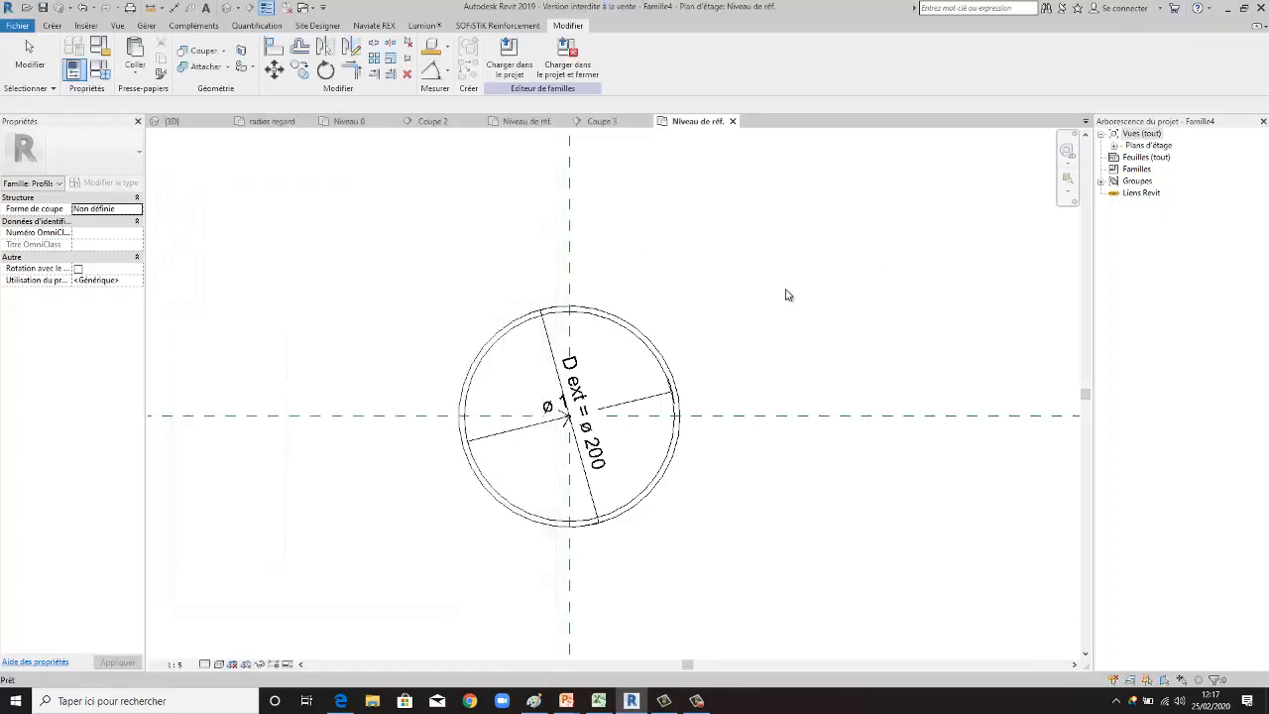
# - Label the inner circle's diameter dimension with a new family type parameter named d int, and check it in the family types
pyautogui.click(514, 441)
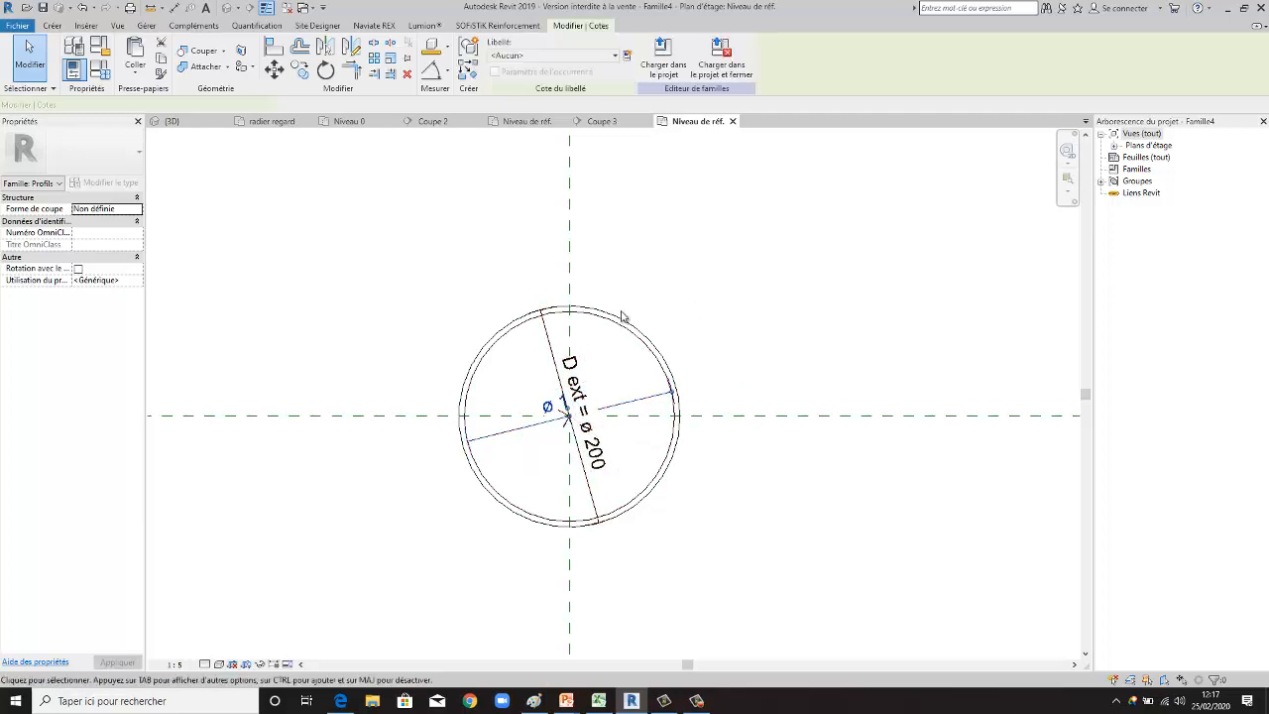
pyautogui.click(626, 56)
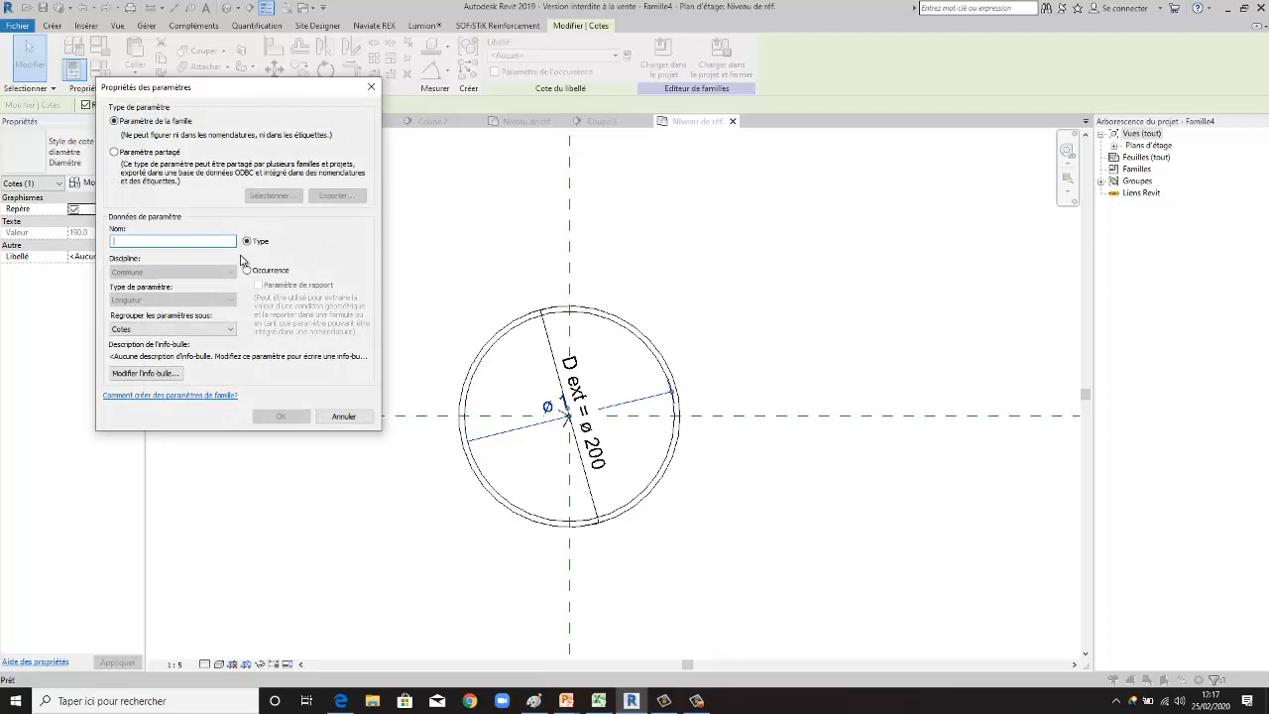
pyautogui.write('d int')
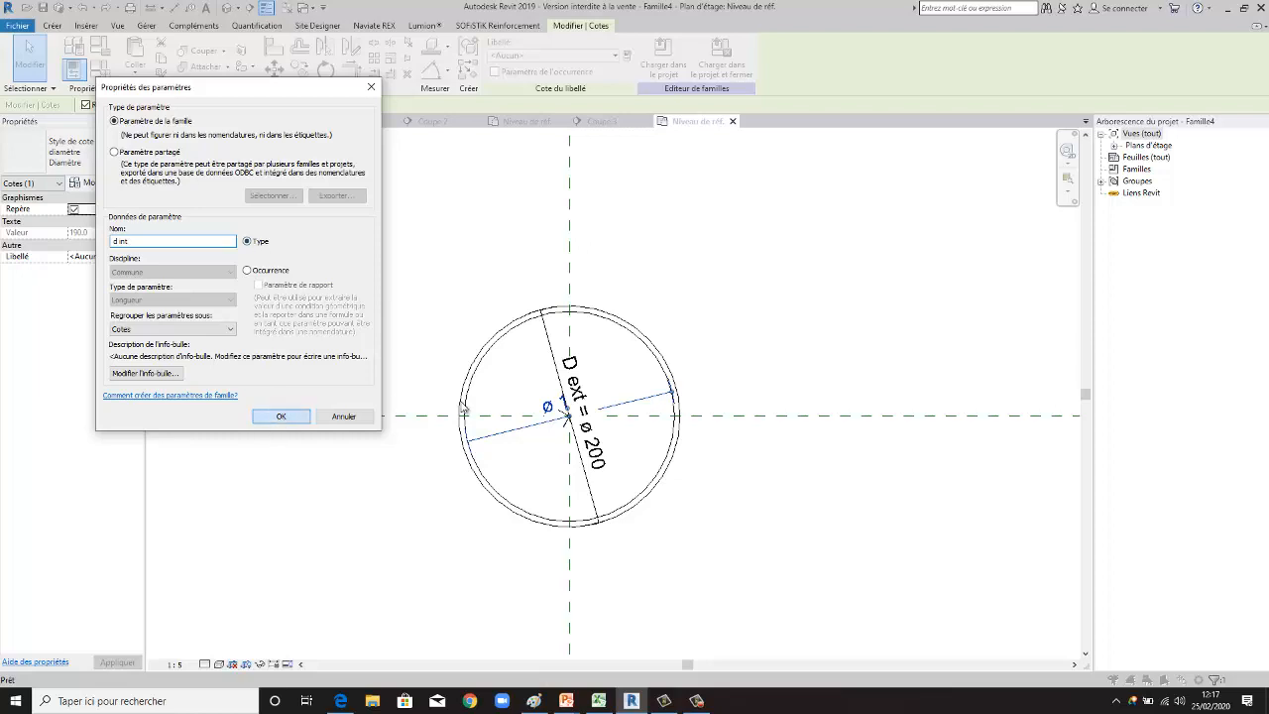
pyautogui.click(281, 417)
pyautogui.press('Escape')
pyautogui.click(99, 71)
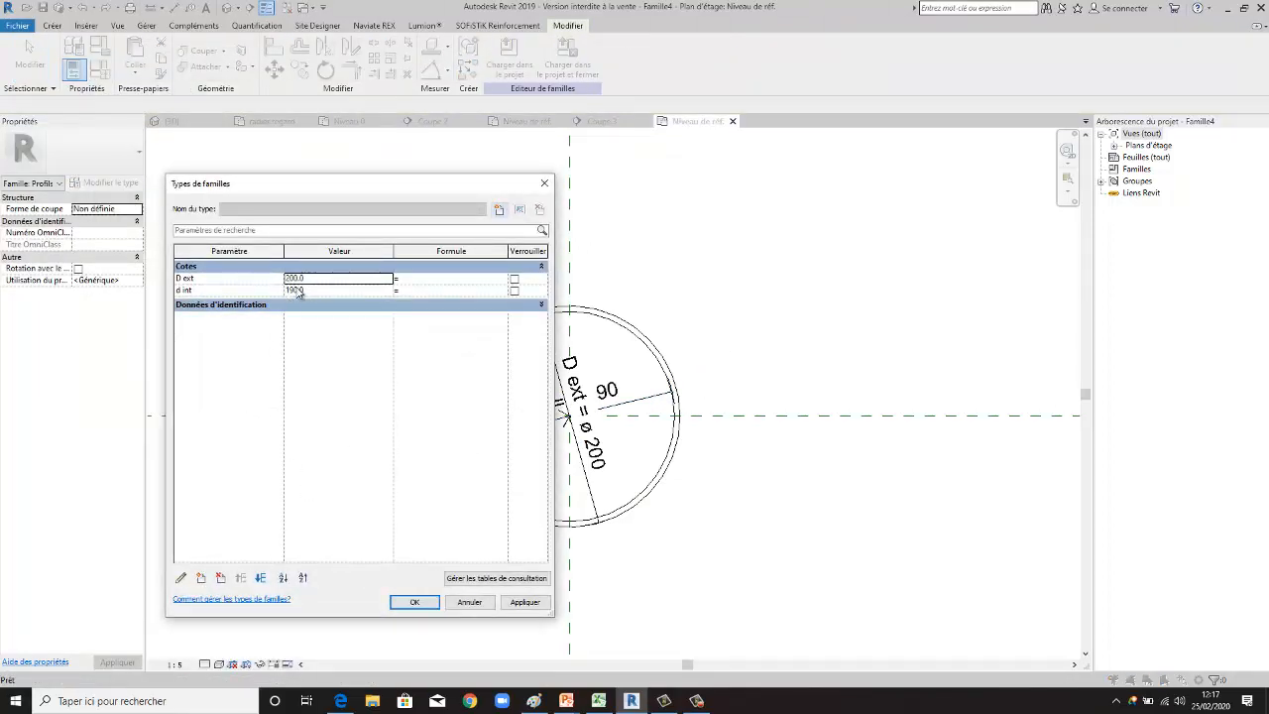
pyautogui.click(544, 184)
# - Create a length type parameter named epaisseur buse in the family types, grouped under Autre
pyautogui.scroll(2, 540, 322)
pyautogui.scroll(-2, 548, 347)
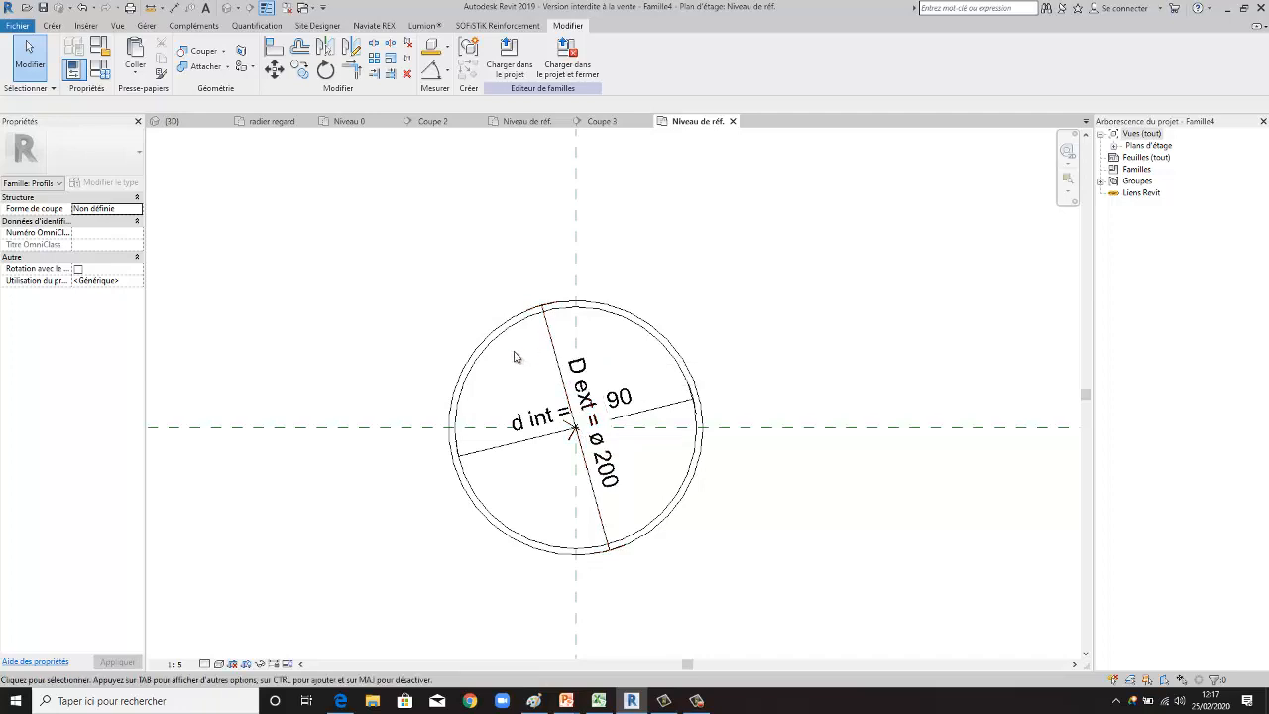
pyautogui.scroll(1, 516, 354)
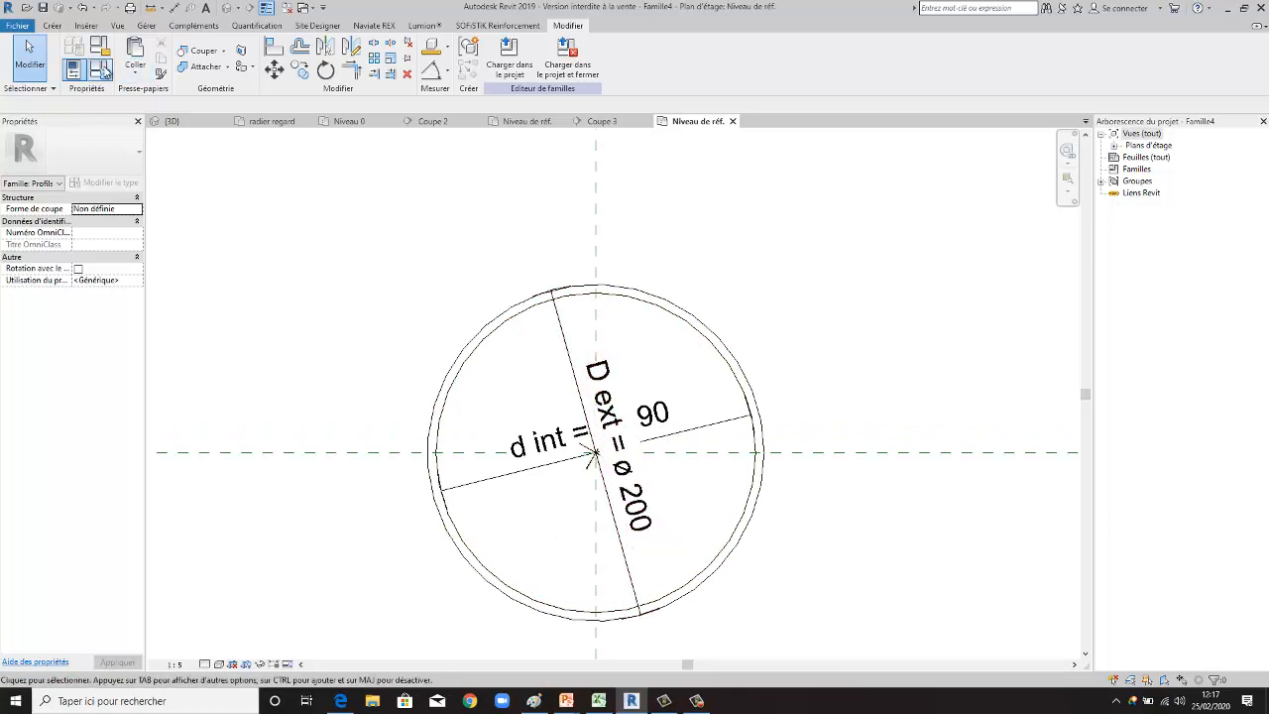
pyautogui.click(100, 69)
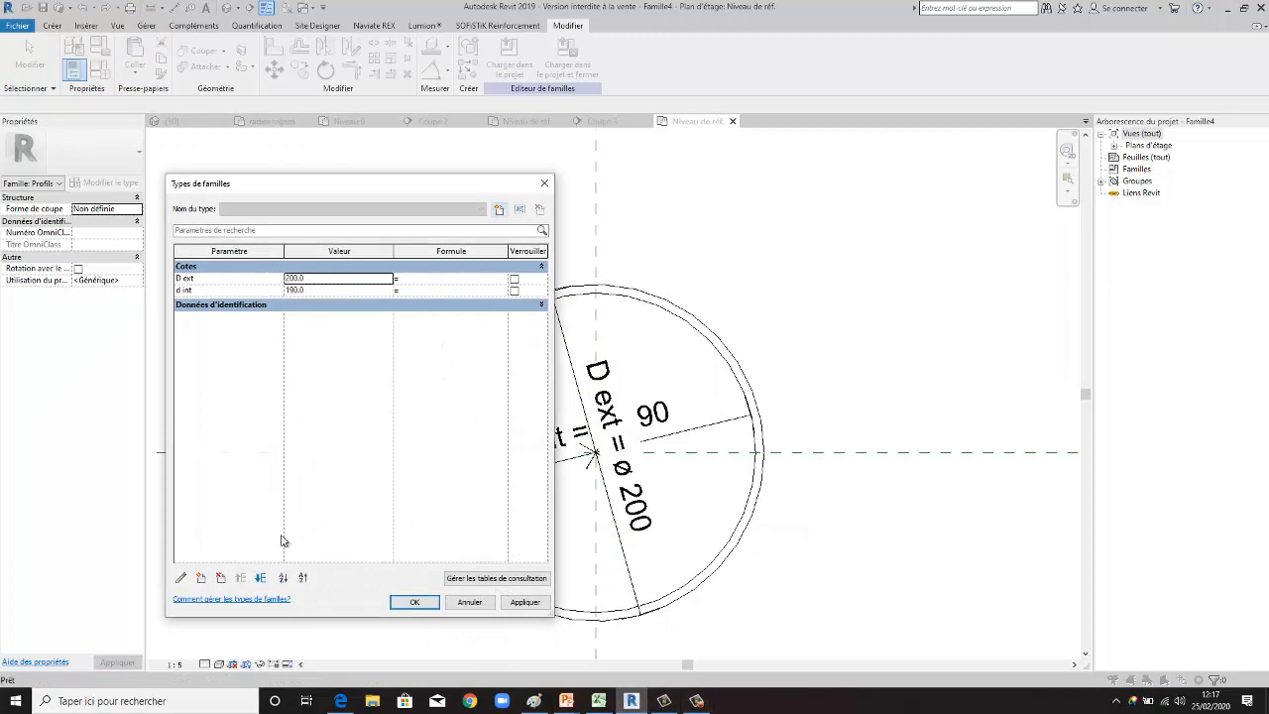
pyautogui.click(200, 580)
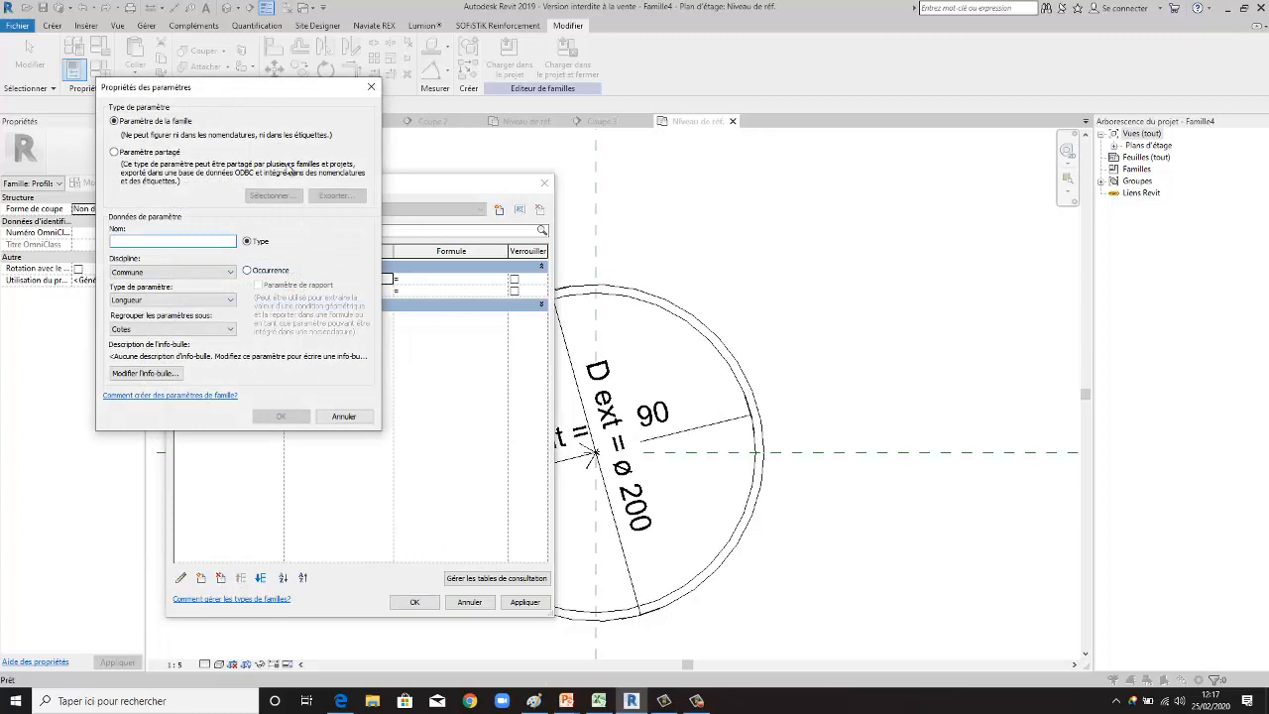
pyautogui.moveTo(282, 94); pyautogui.dragTo(567, 160)
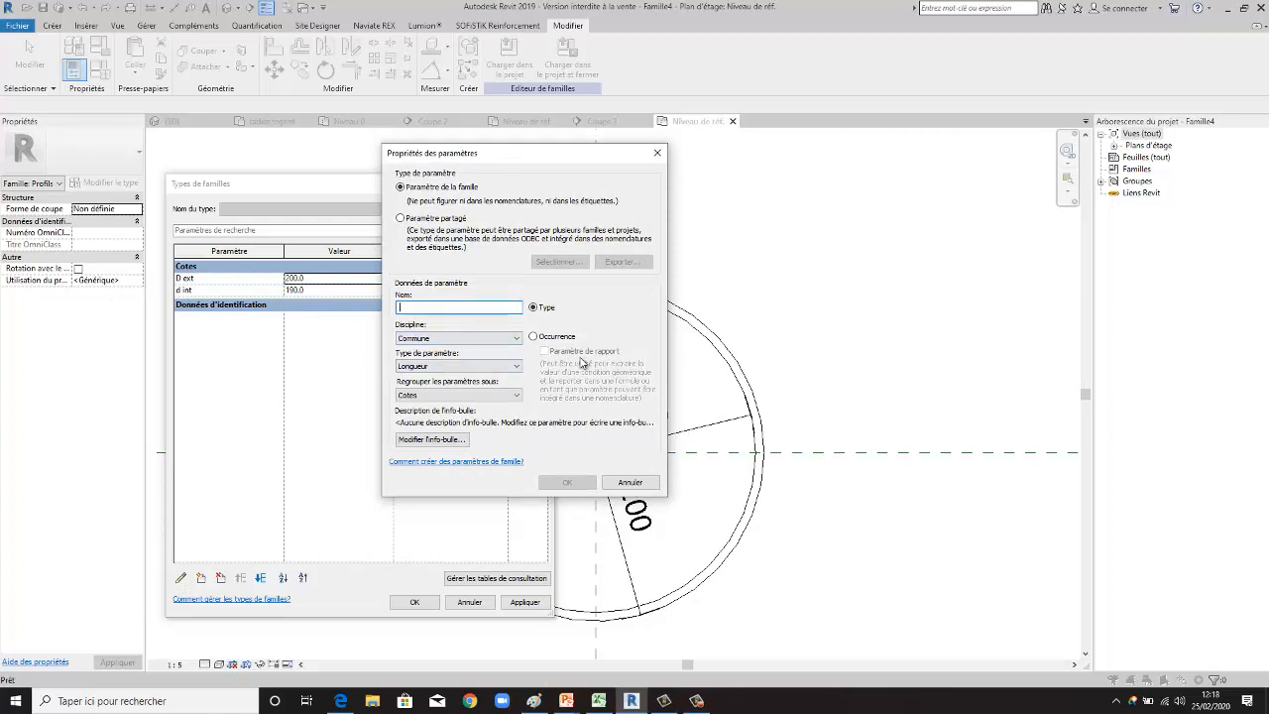
pyautogui.write('epai')
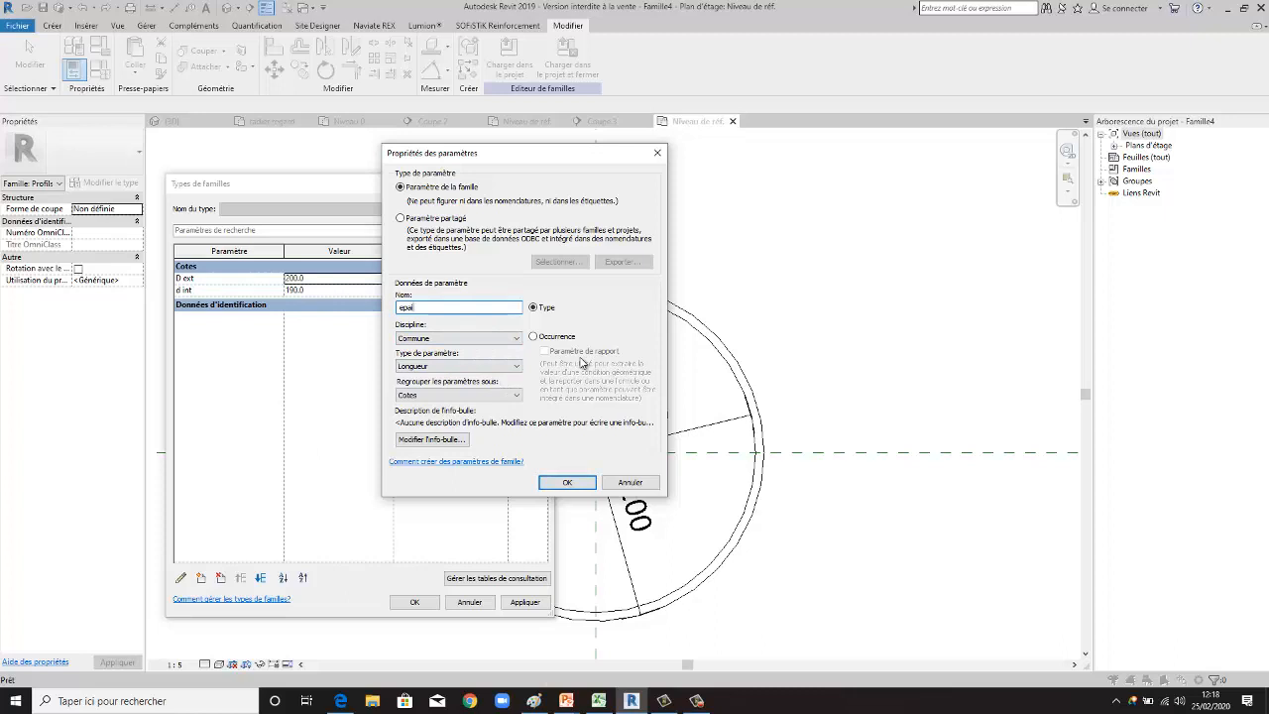
pyautogui.write('sseur buse')
pyautogui.click(446, 397)
pyautogui.scroll(3, 476, 466)
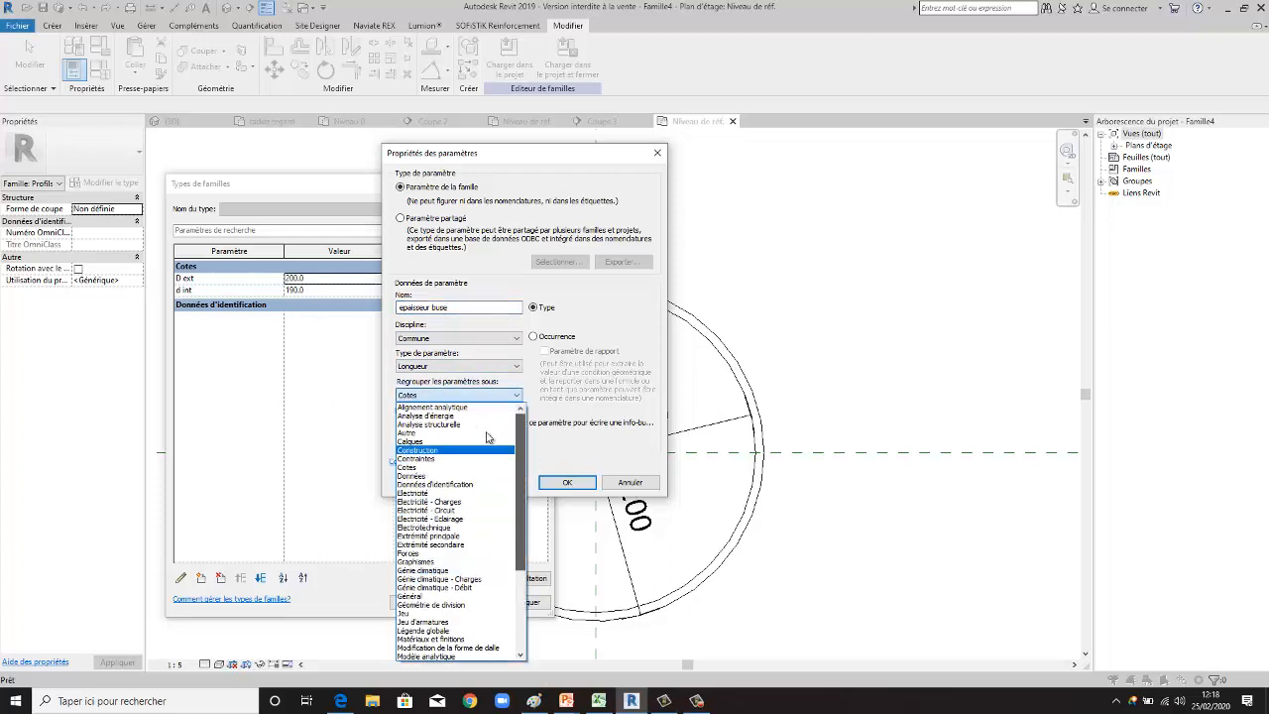
pyautogui.click(470, 433)
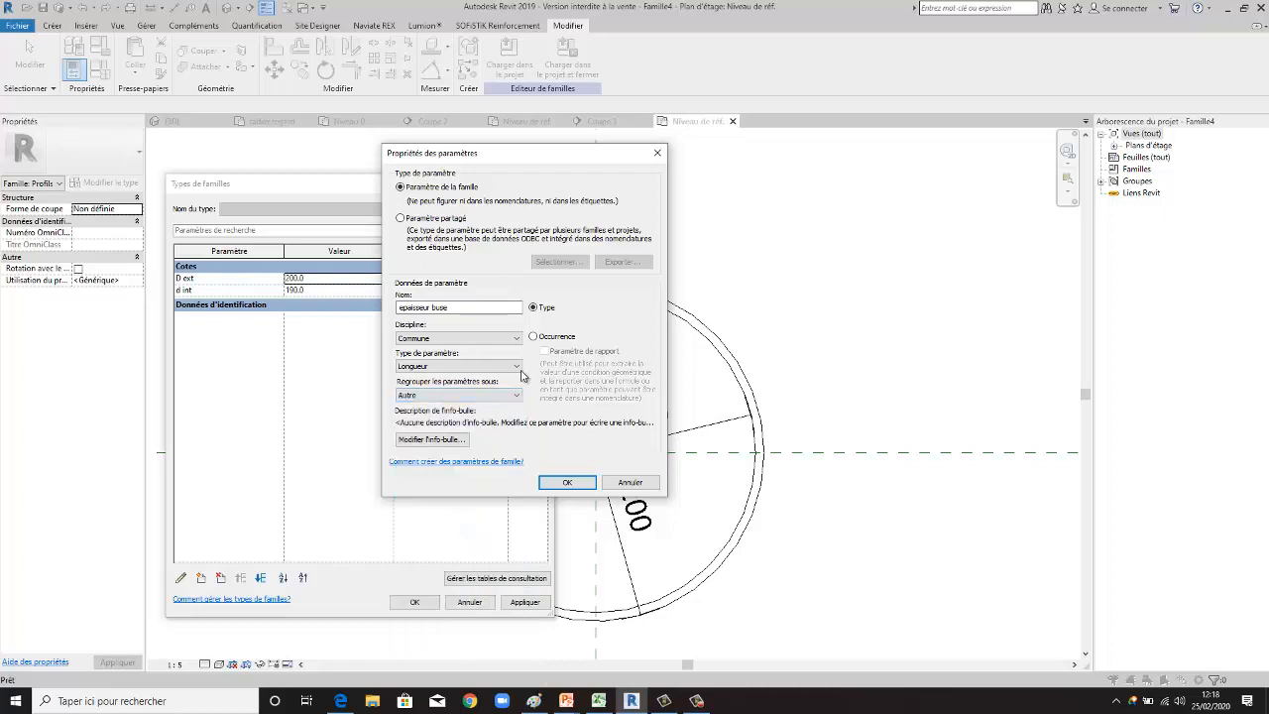
pyautogui.click(462, 394)
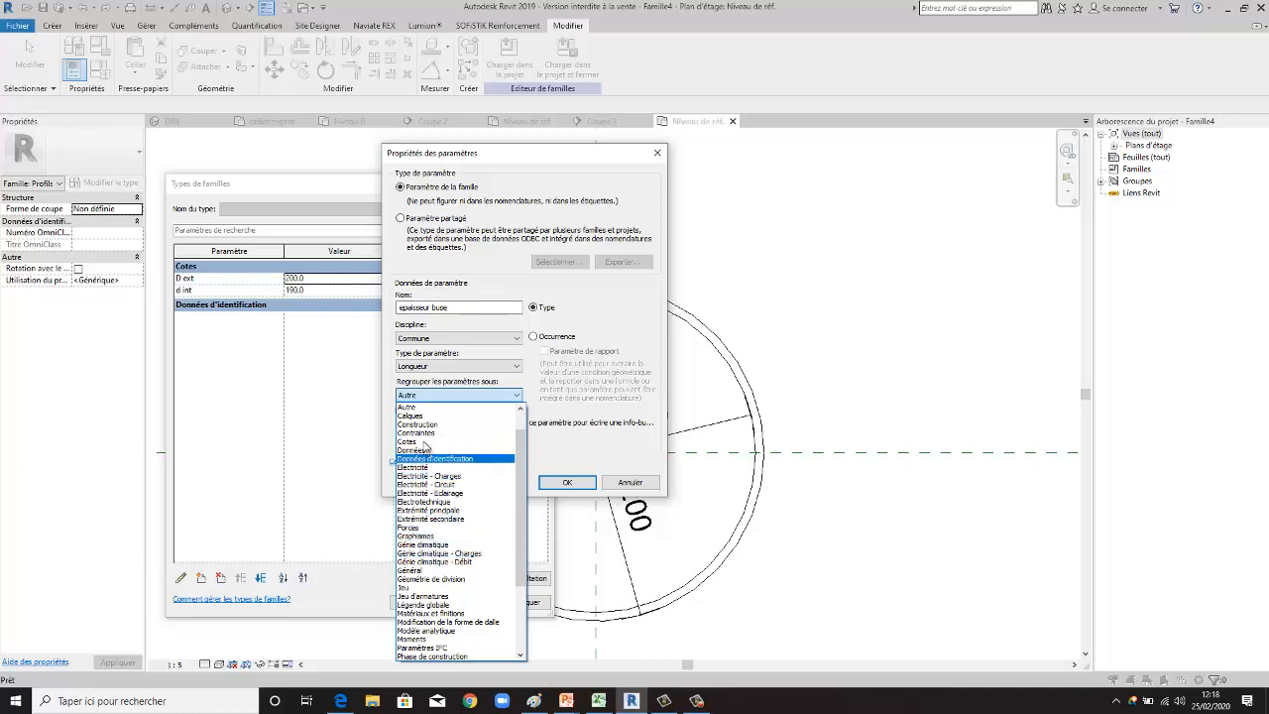
pyautogui.click(430, 409)
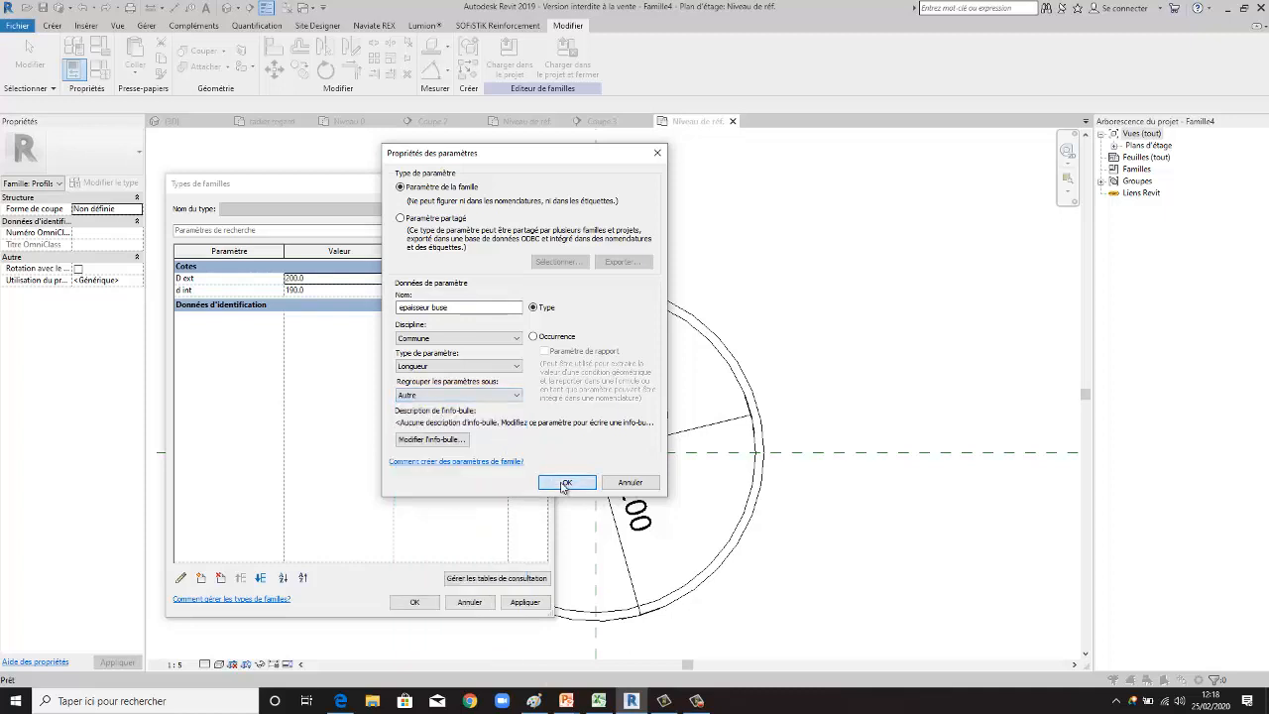
pyautogui.click(567, 482)
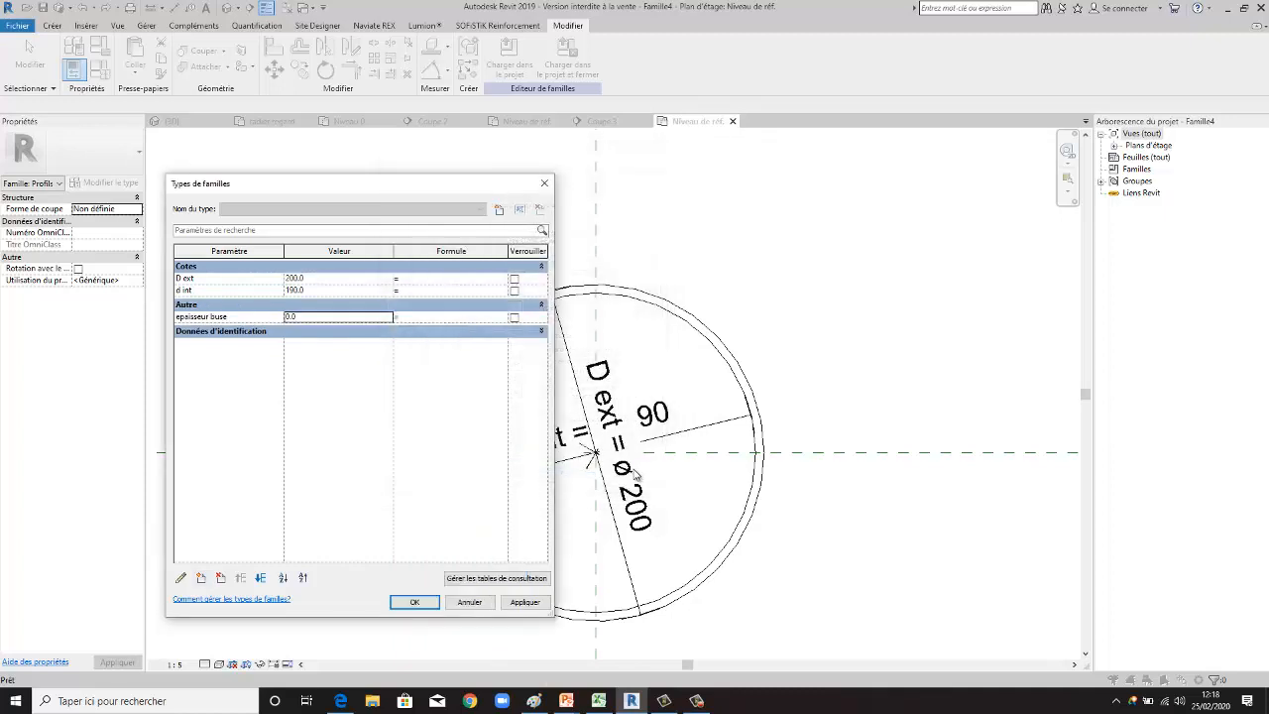
# - Enter D ext as the first term of the epaisseur buse parameter's formula
pyautogui.click(201, 281)
pyautogui.moveTo(200, 282); pyautogui.dragTo(166, 281)
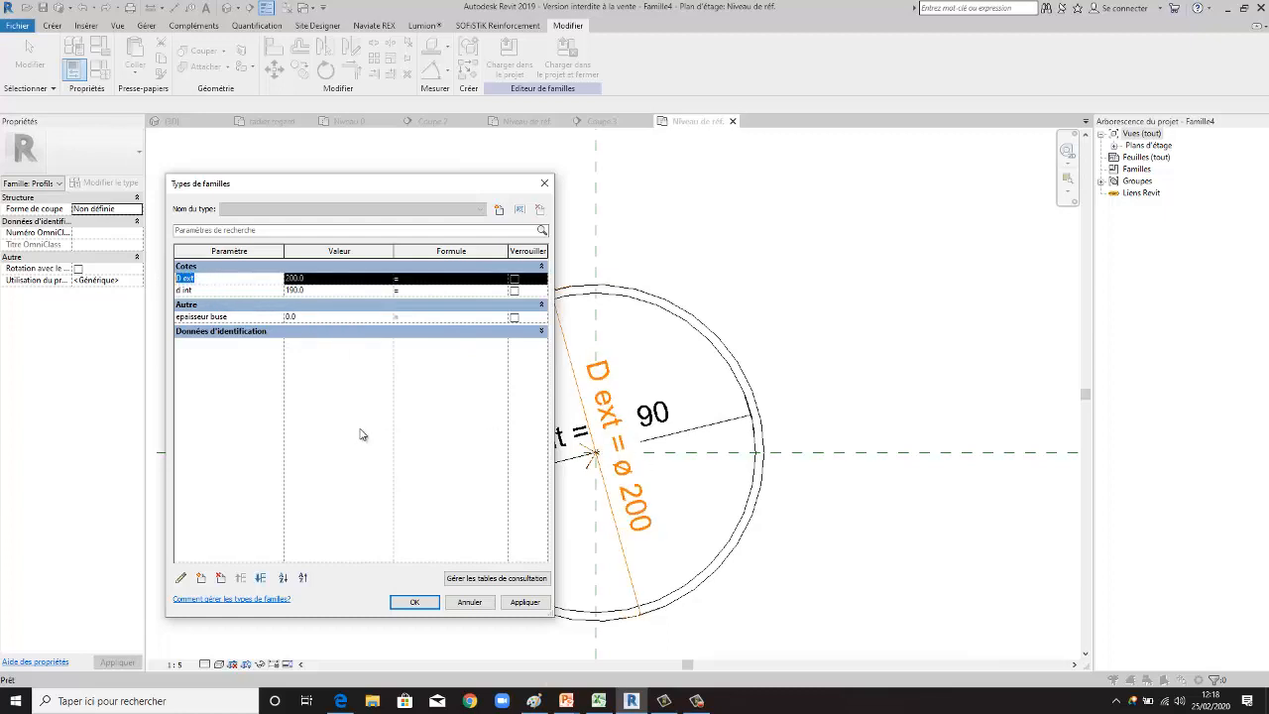
pyautogui.click(406, 317)
pyautogui.write('D ext')
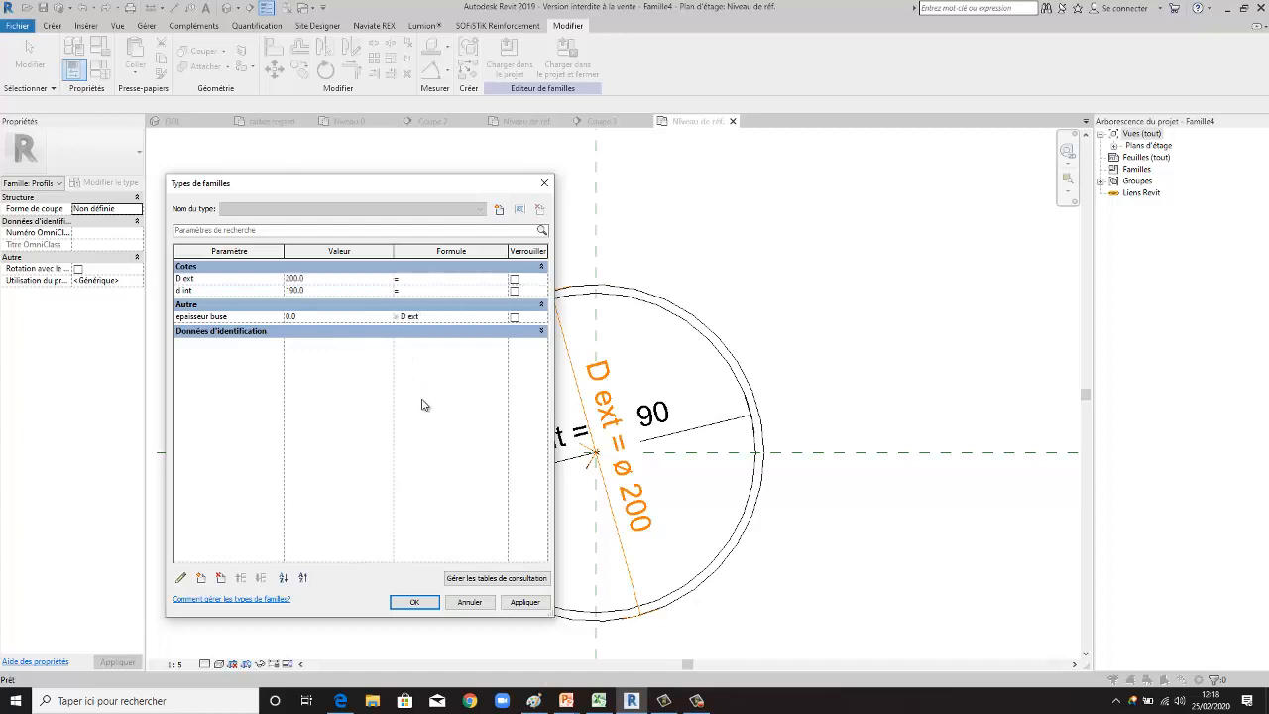
pyautogui.write(' -')
pyautogui.click(204, 302)
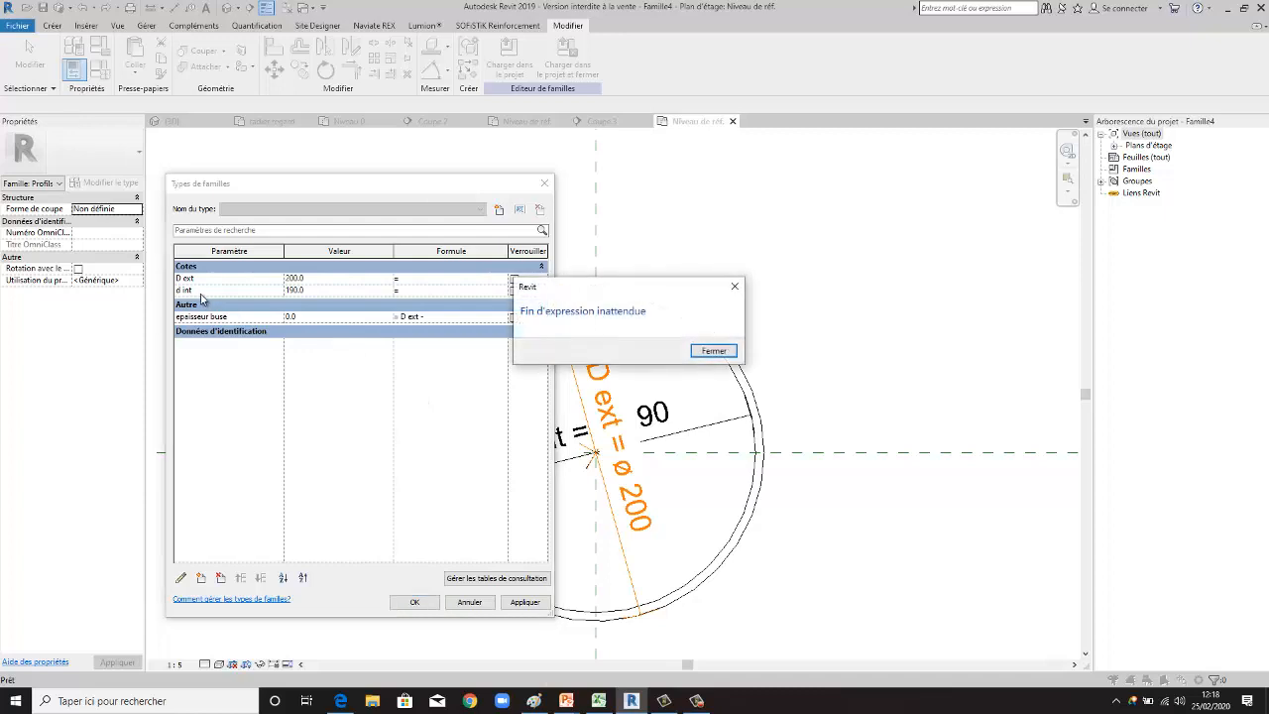
pyautogui.click(712, 351)
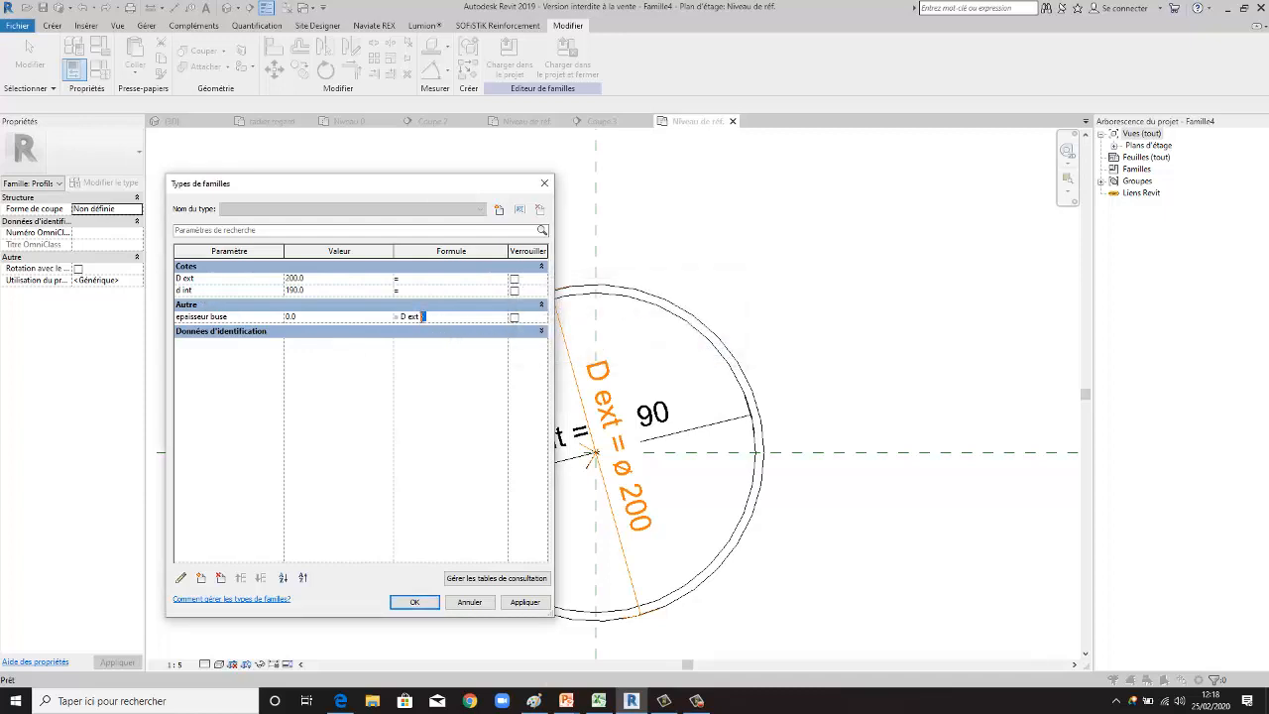
# - Complete the epaisseur buse formula as D ext - d int and apply it
pyautogui.click(230, 291)
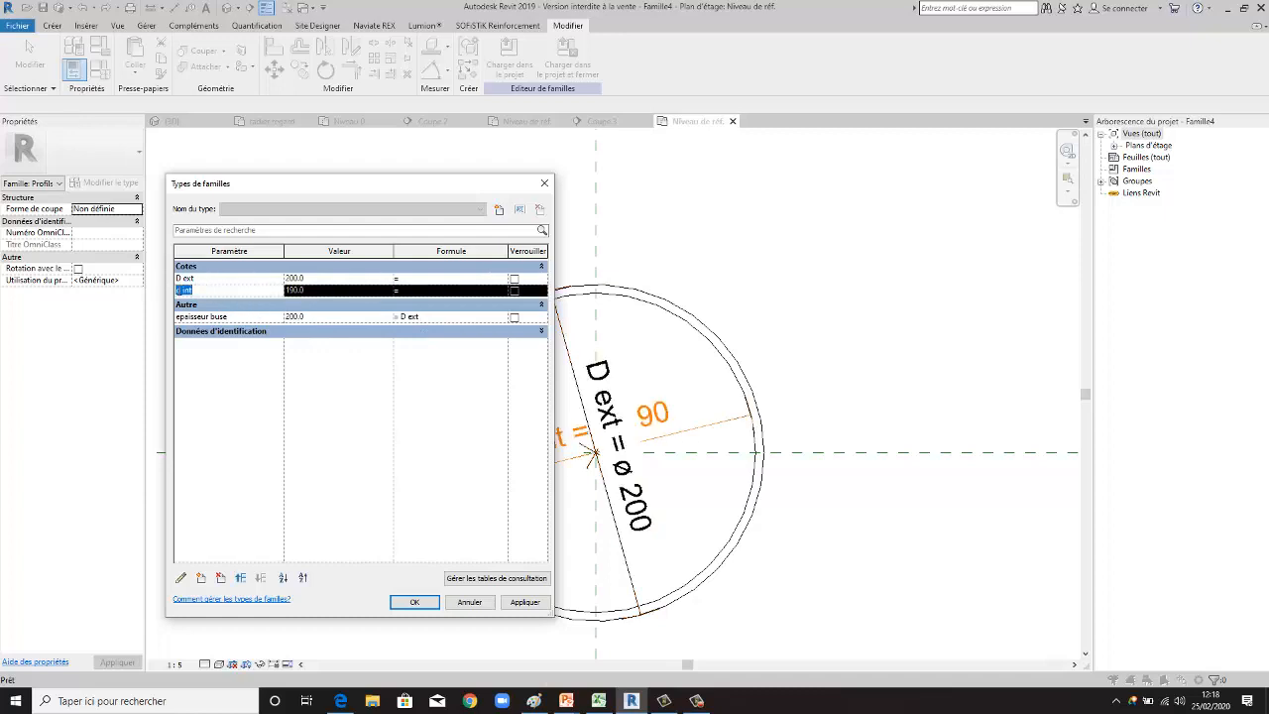
pyautogui.click(424, 317)
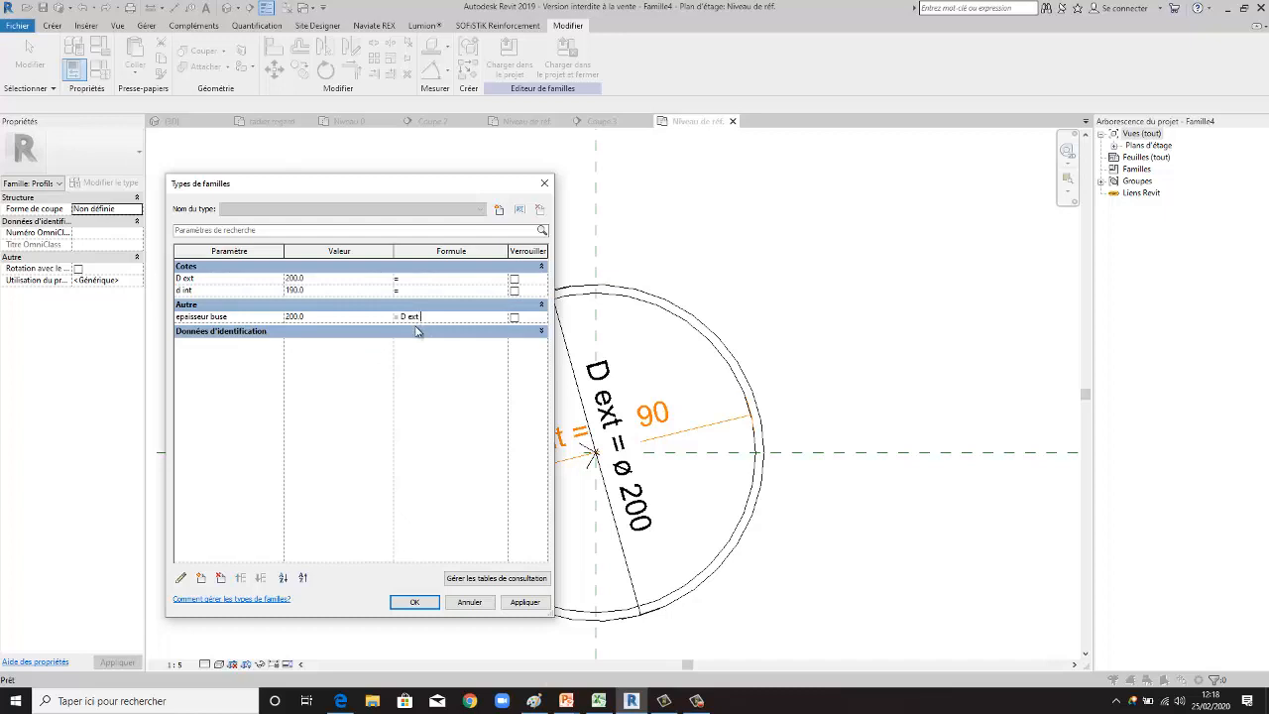
pyautogui.write('d int')
pyautogui.press('Left')
pyautogui.press('Left')
pyautogui.press('Left')
pyautogui.press('Left')
pyautogui.press('Left')
pyautogui.write('-')
pyautogui.click(524, 601)
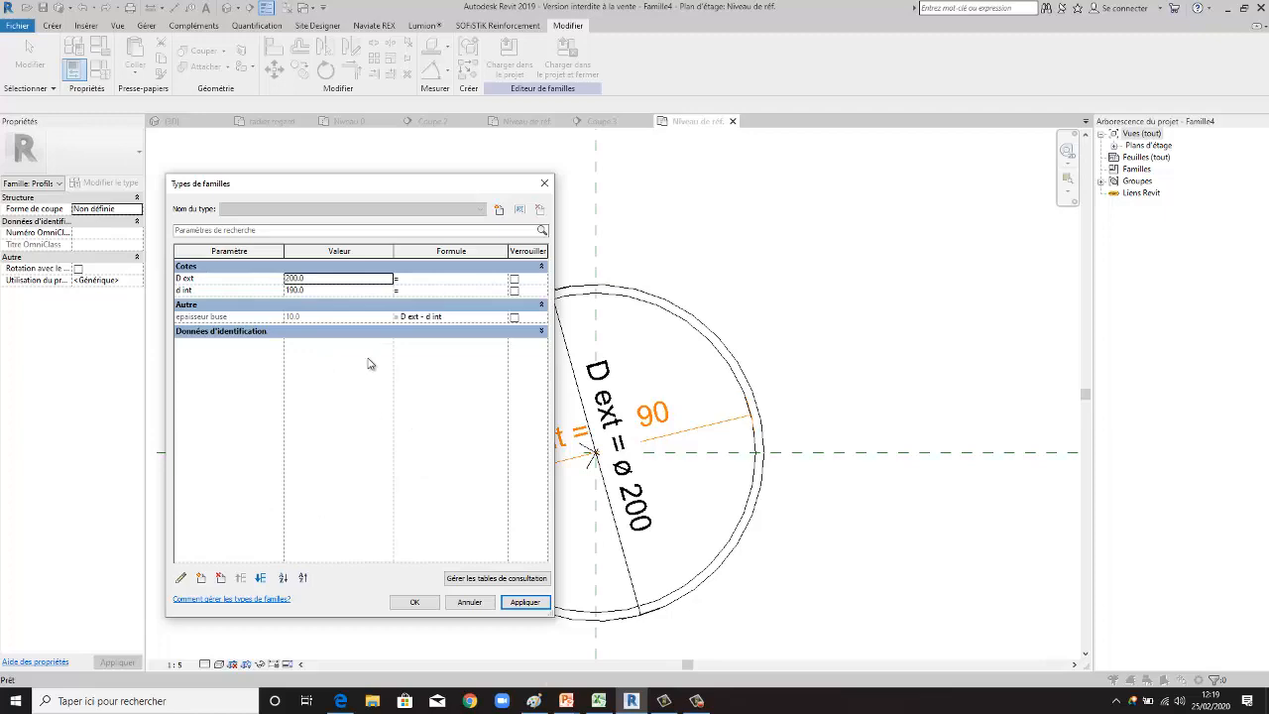
# - Create a Matériau type parameter named Matériaux buse, grouped under Matériaux et finitions
pyautogui.moveTo(507, 187); pyautogui.dragTo(1074, 166)
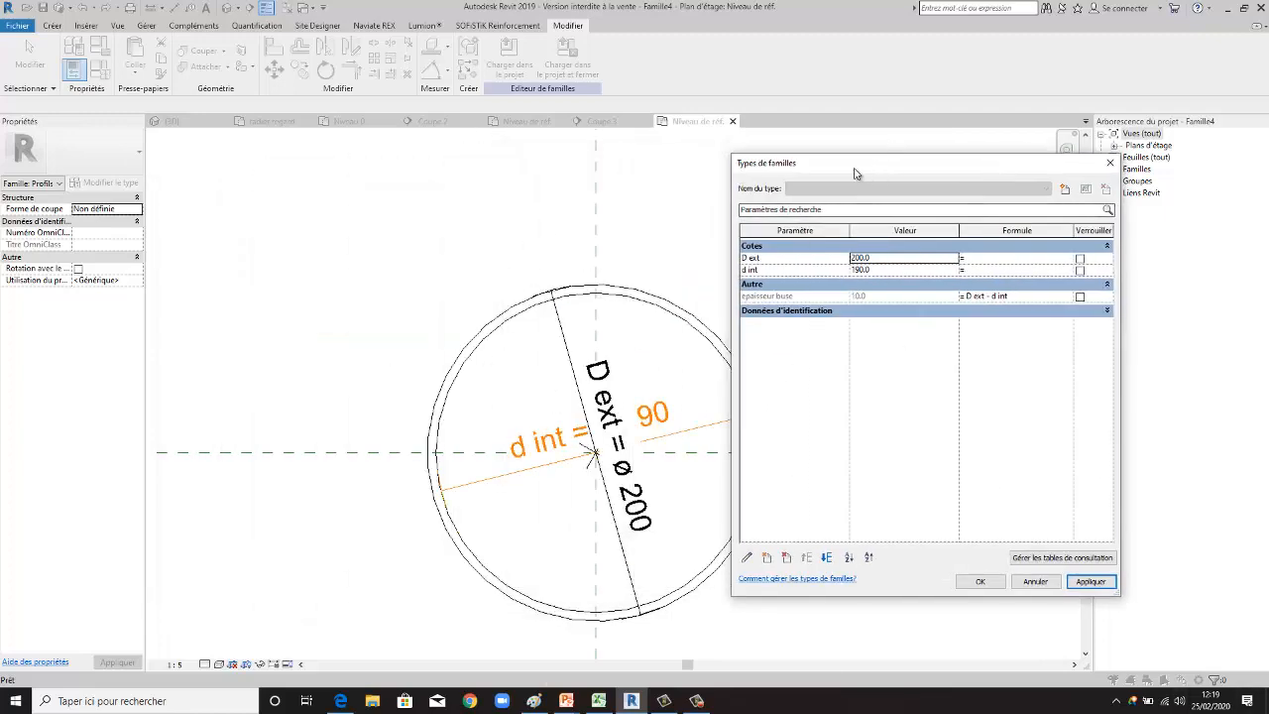
pyautogui.moveTo(888, 167); pyautogui.dragTo(430, 163)
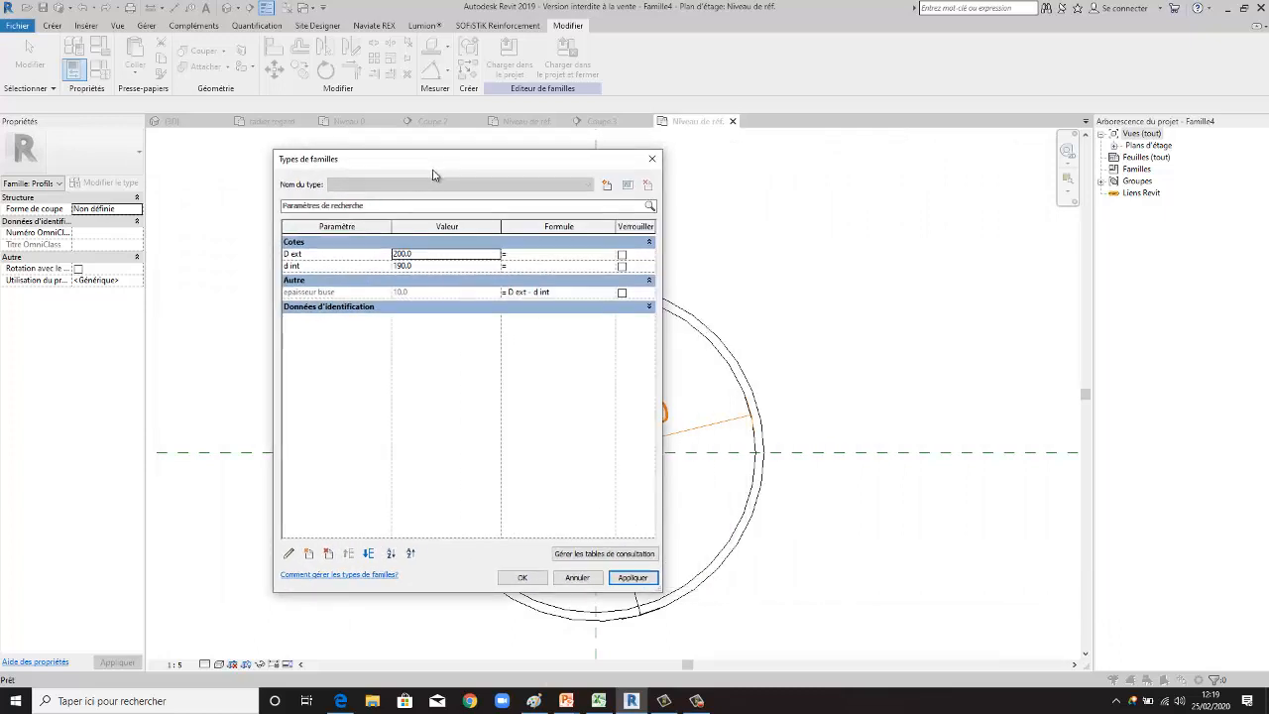
pyautogui.click(309, 555)
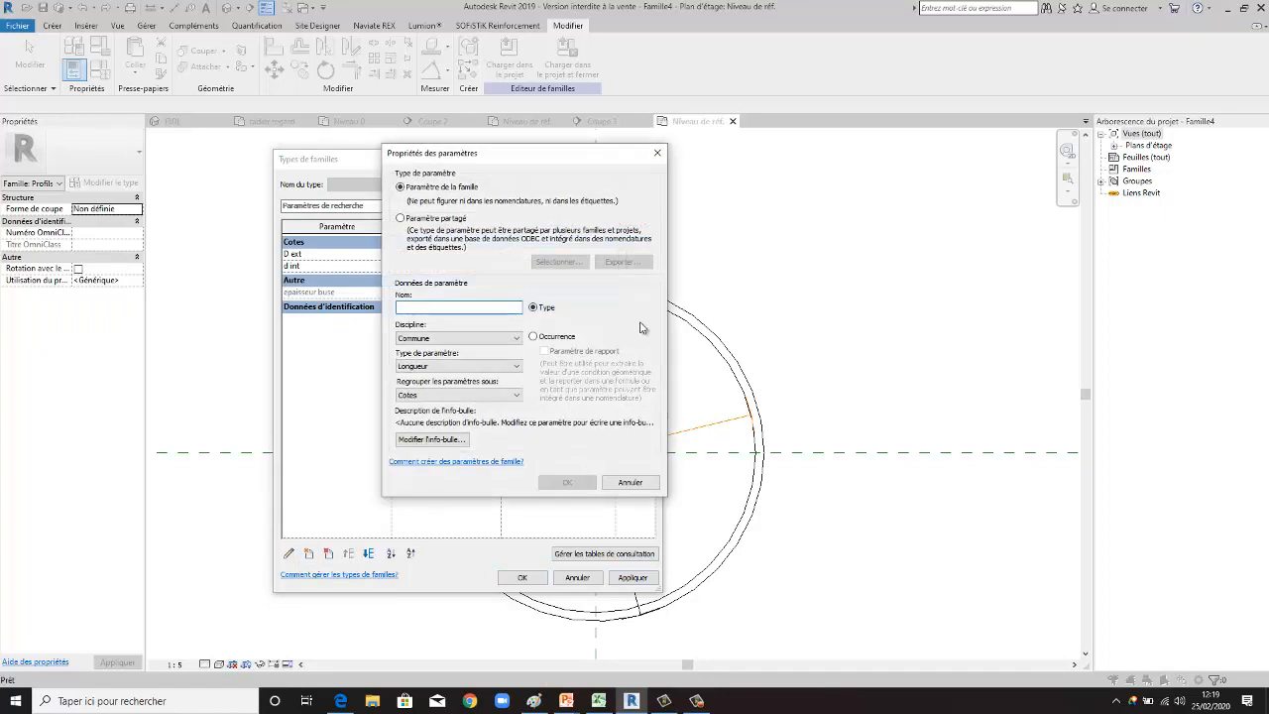
pyautogui.moveTo(555, 149); pyautogui.dragTo(569, 120)
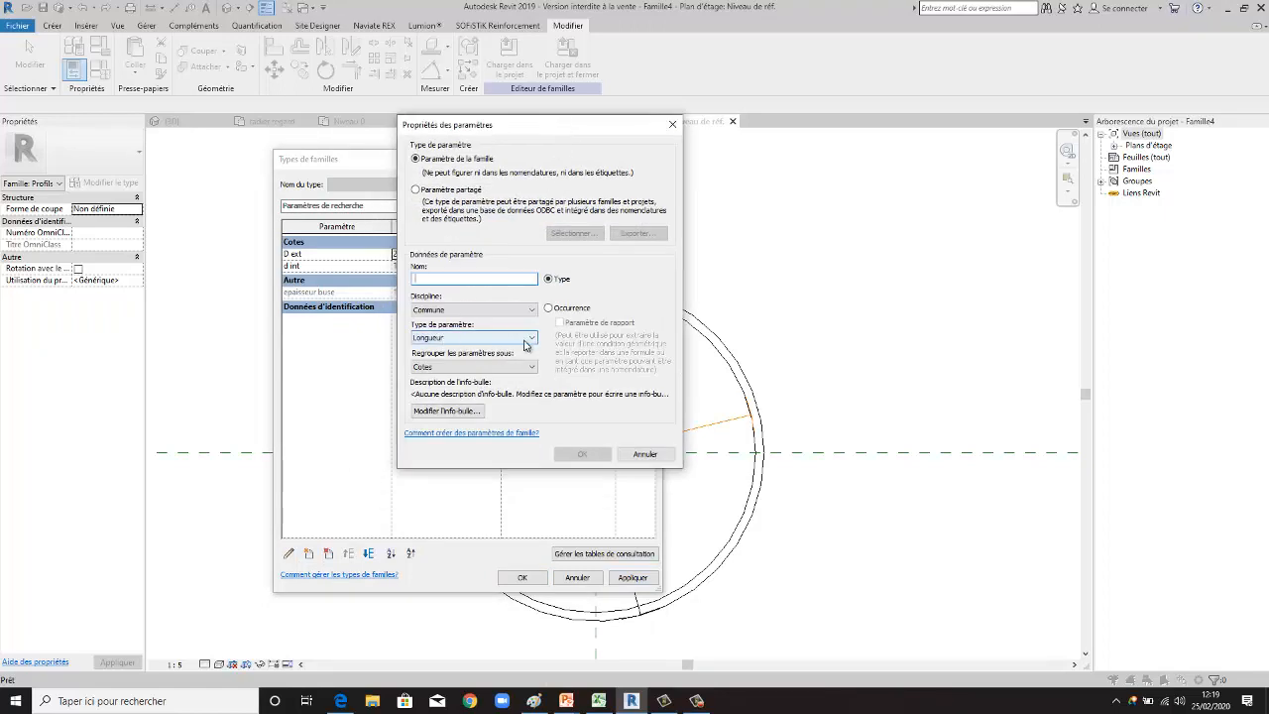
pyautogui.click(529, 342)
pyautogui.click(448, 444)
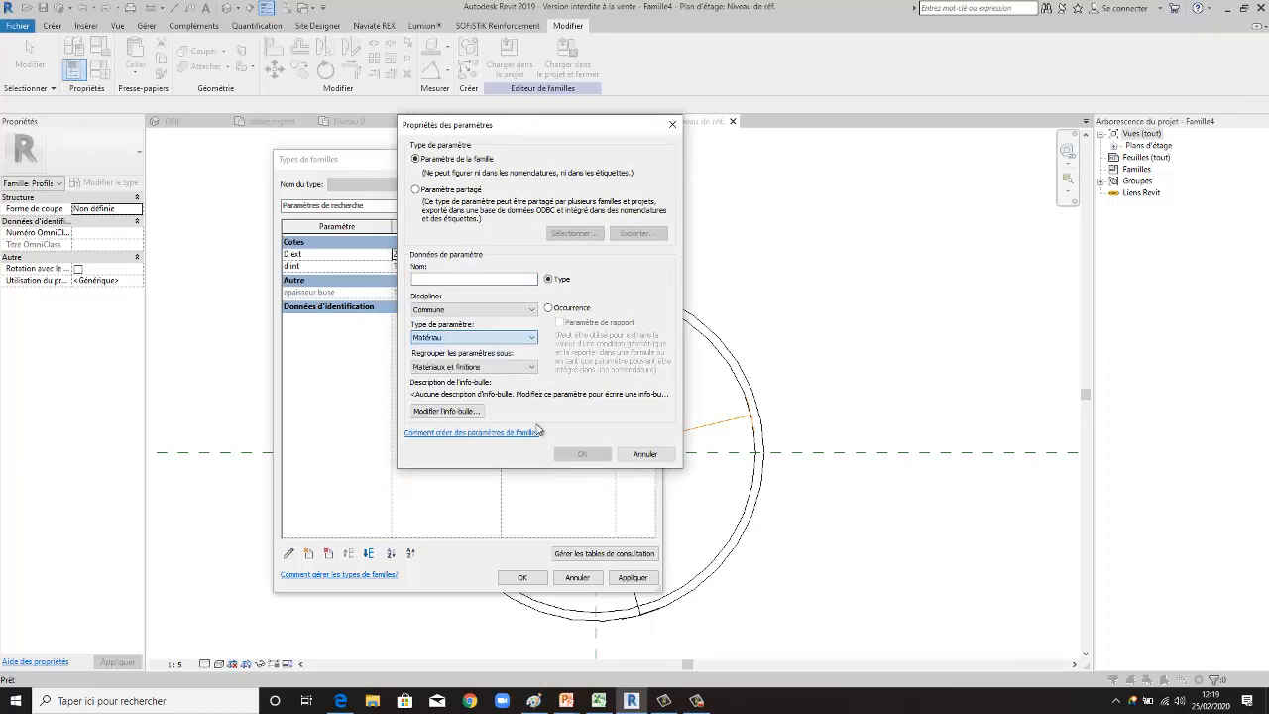
pyautogui.click(535, 370)
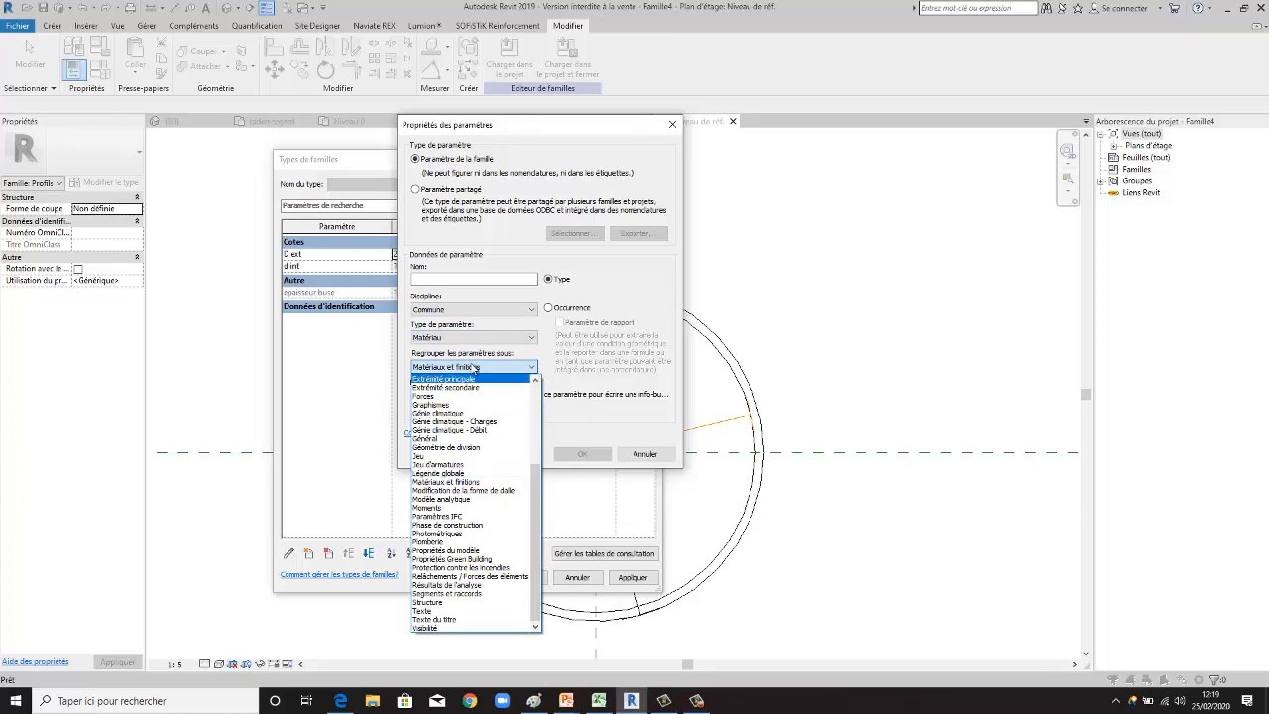
pyautogui.click(680, 365)
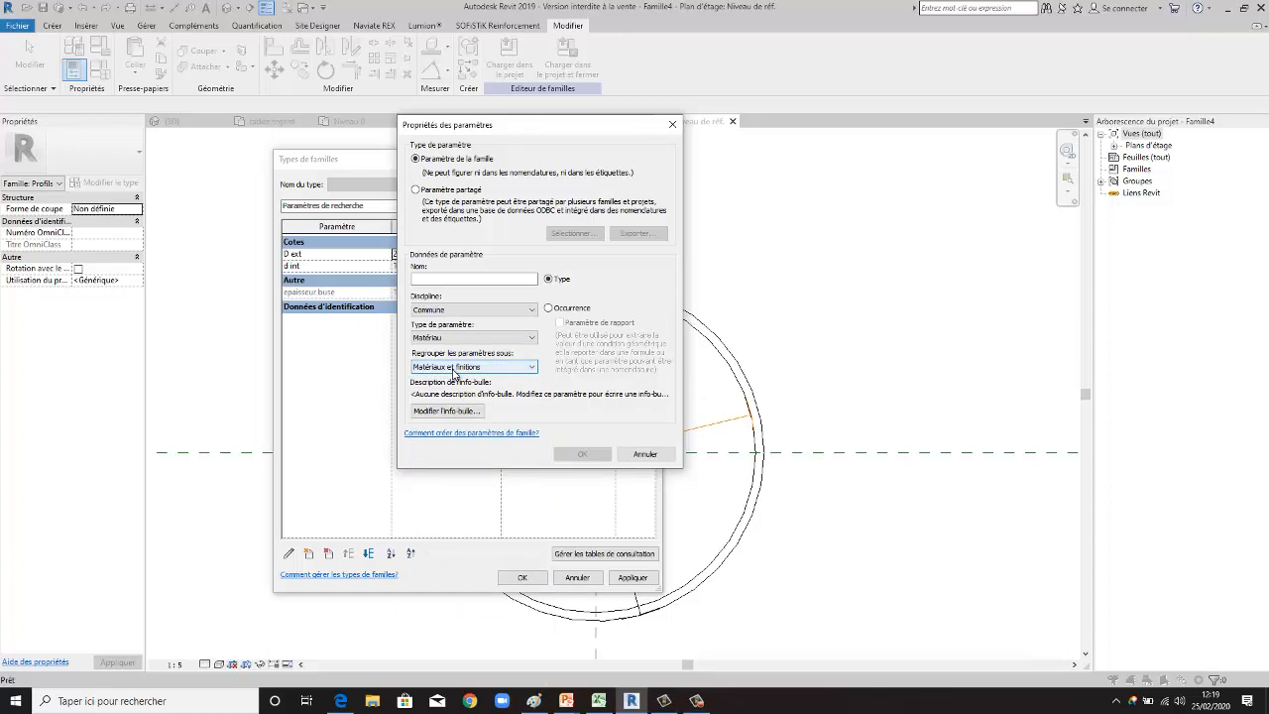
pyautogui.click(419, 278)
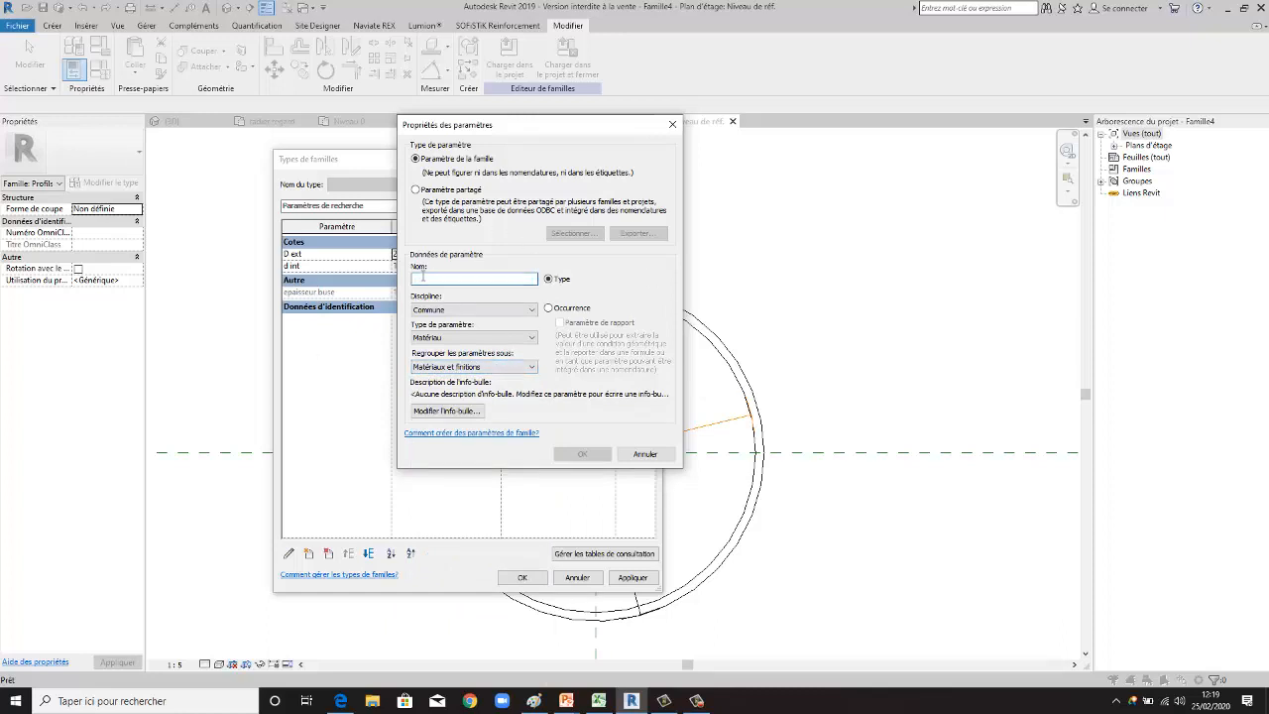
pyautogui.write('Matériaux buse')
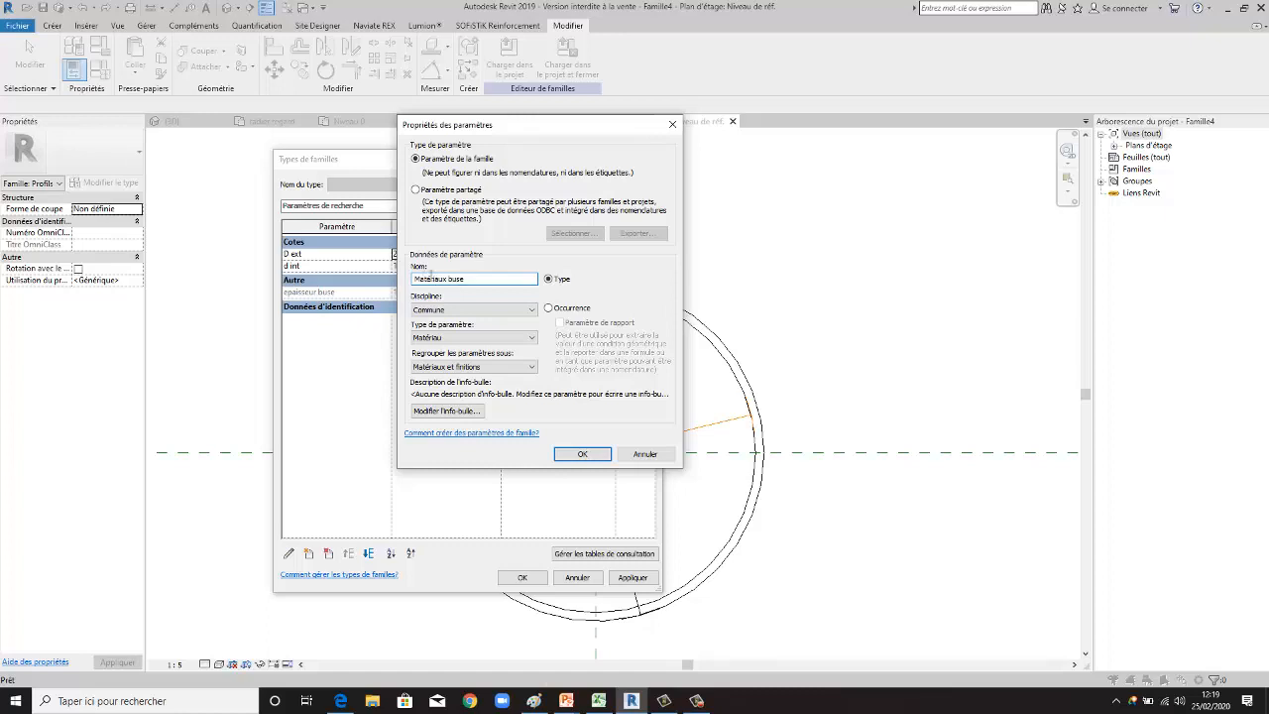
pyautogui.click(582, 454)
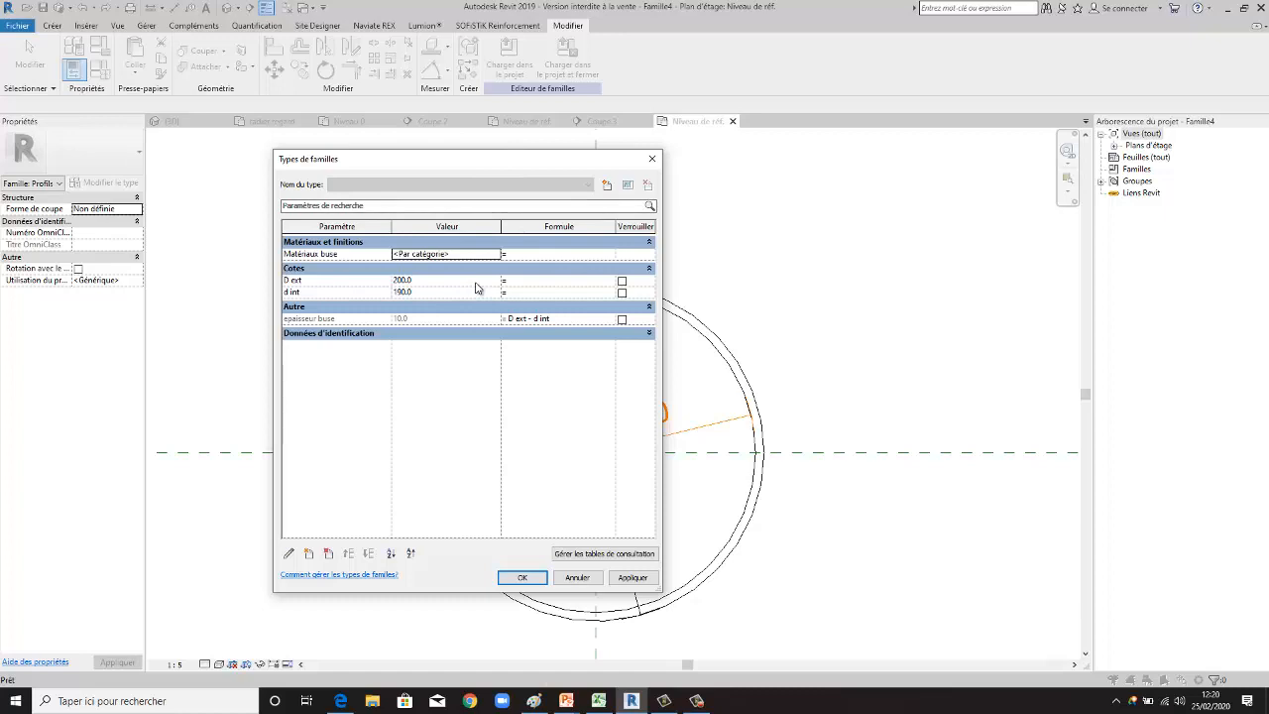
# - Create a new family type named Dn200
pyautogui.click(607, 188)
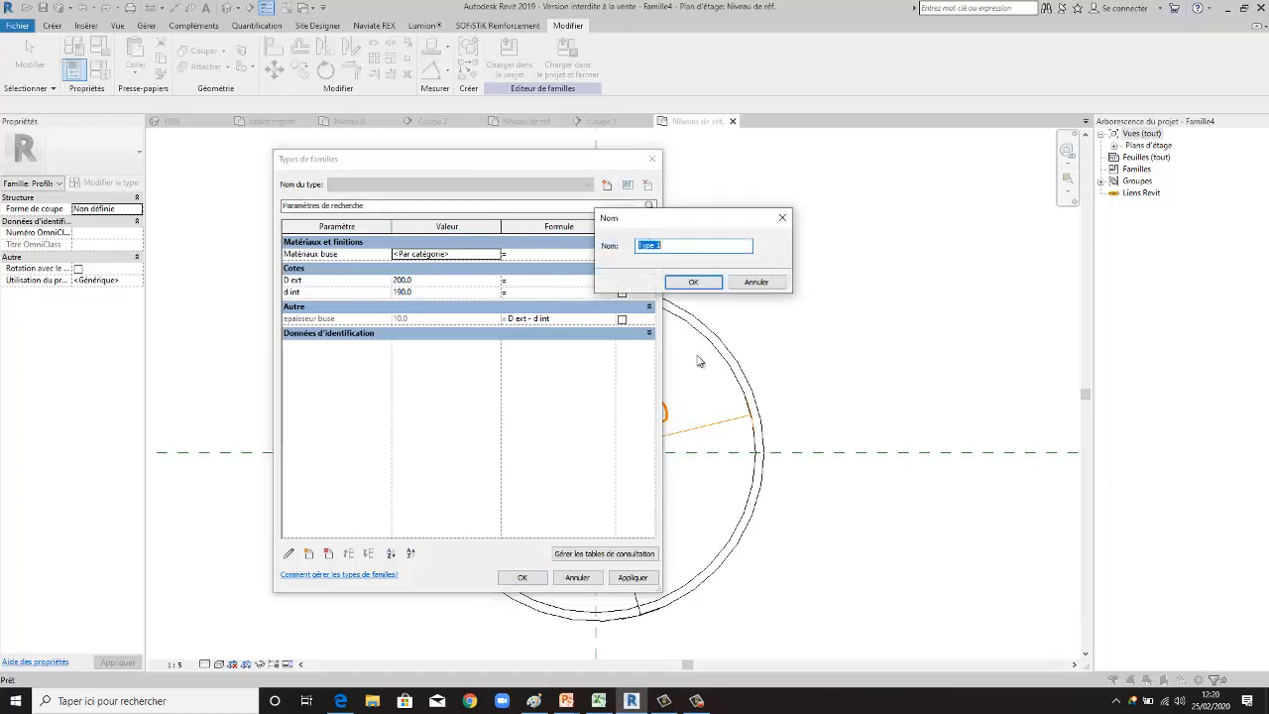
pyautogui.write('Dn200')
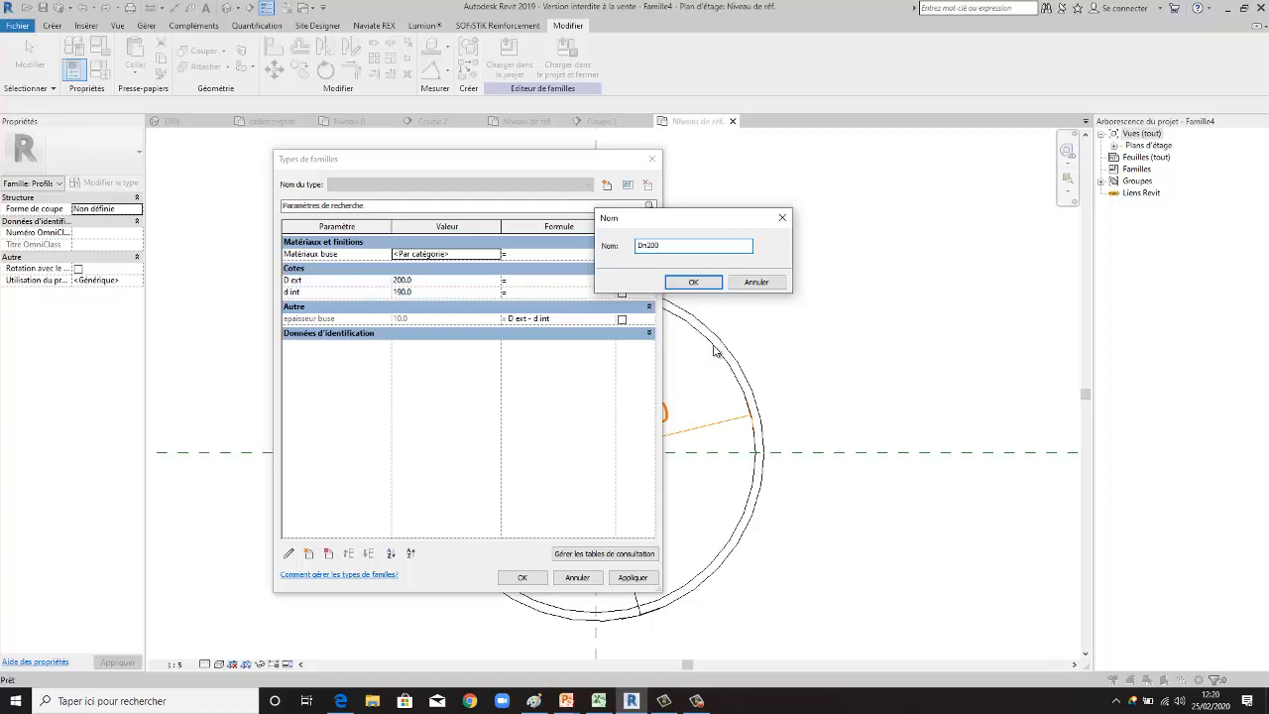
pyautogui.click(693, 281)
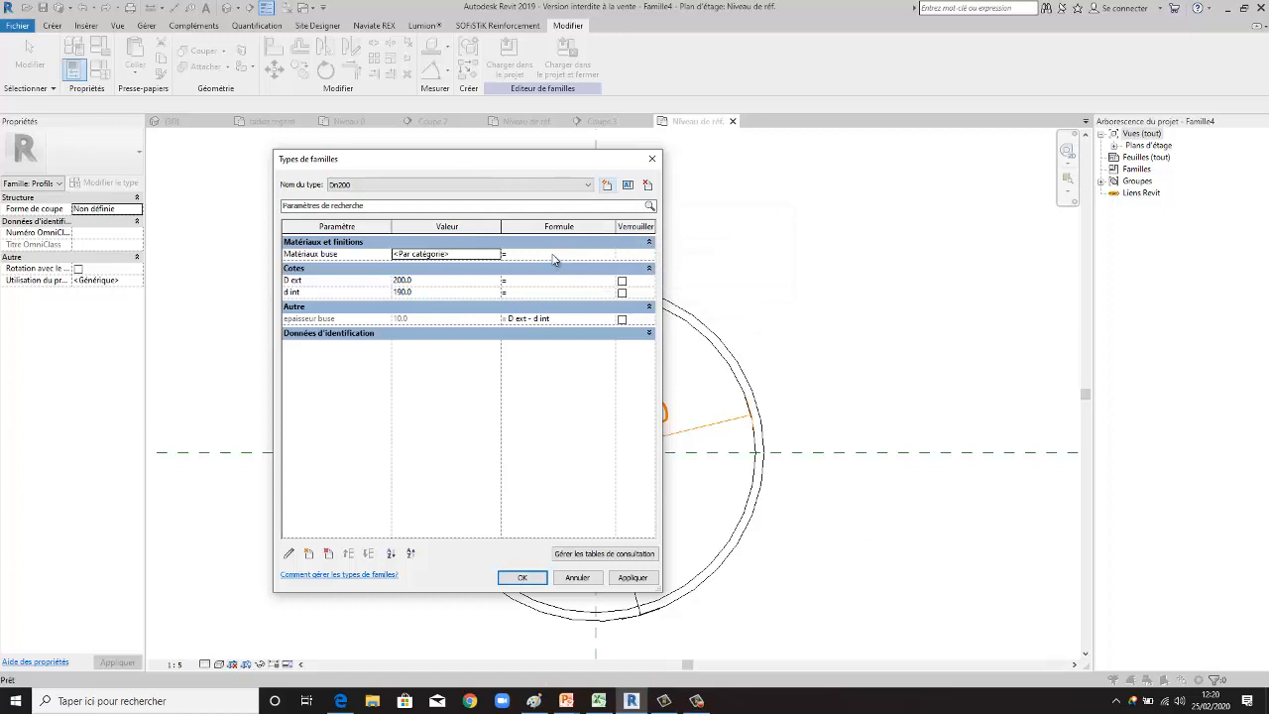
# - Create a family type named DN100 with D ext 100 and d int 90, and apply it
pyautogui.click(606, 185)
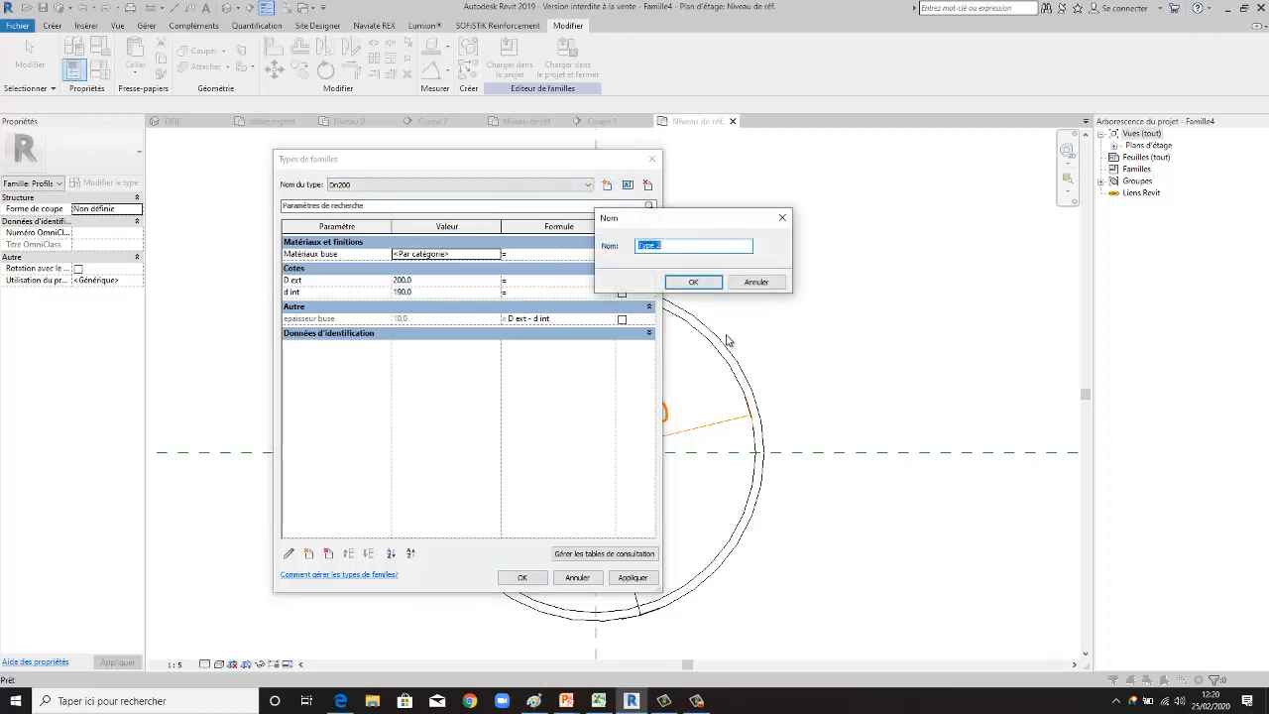
pyautogui.write('DN100')
pyautogui.click(694, 282)
pyautogui.moveTo(419, 281); pyautogui.dragTo(384, 291)
pyautogui.press('BackSpace')
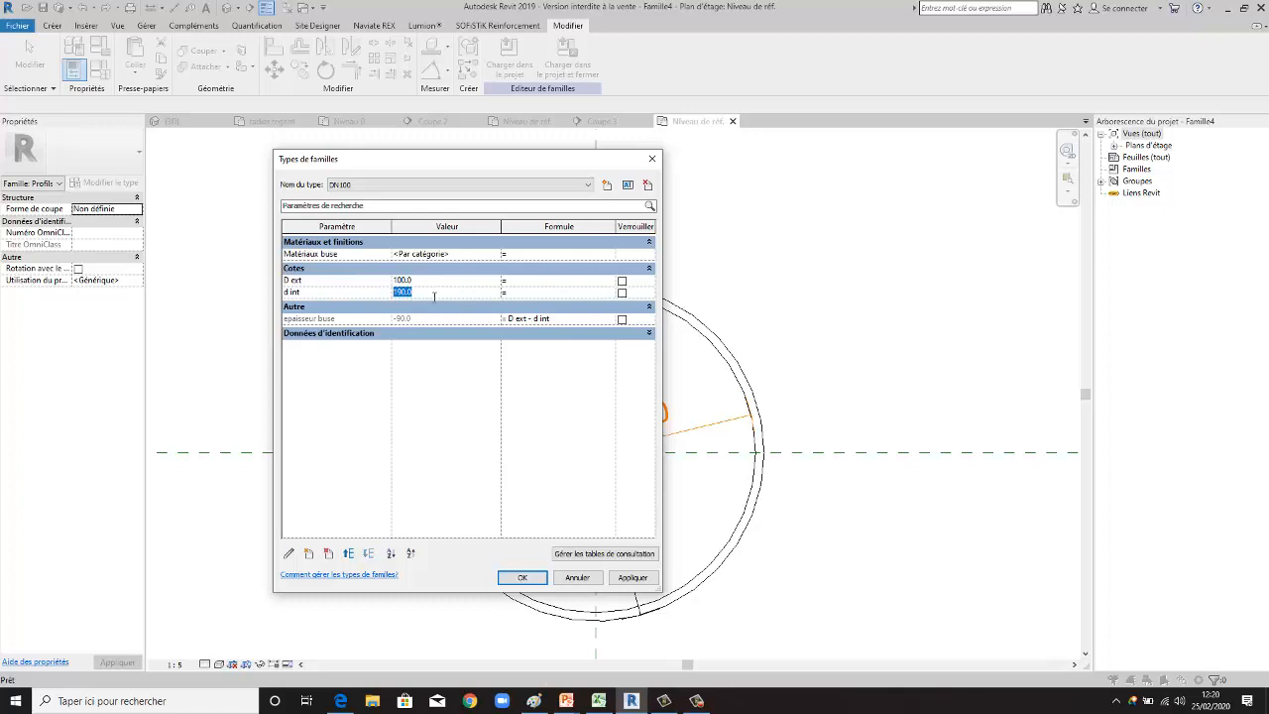
pyautogui.write('90')
pyautogui.click(632, 577)
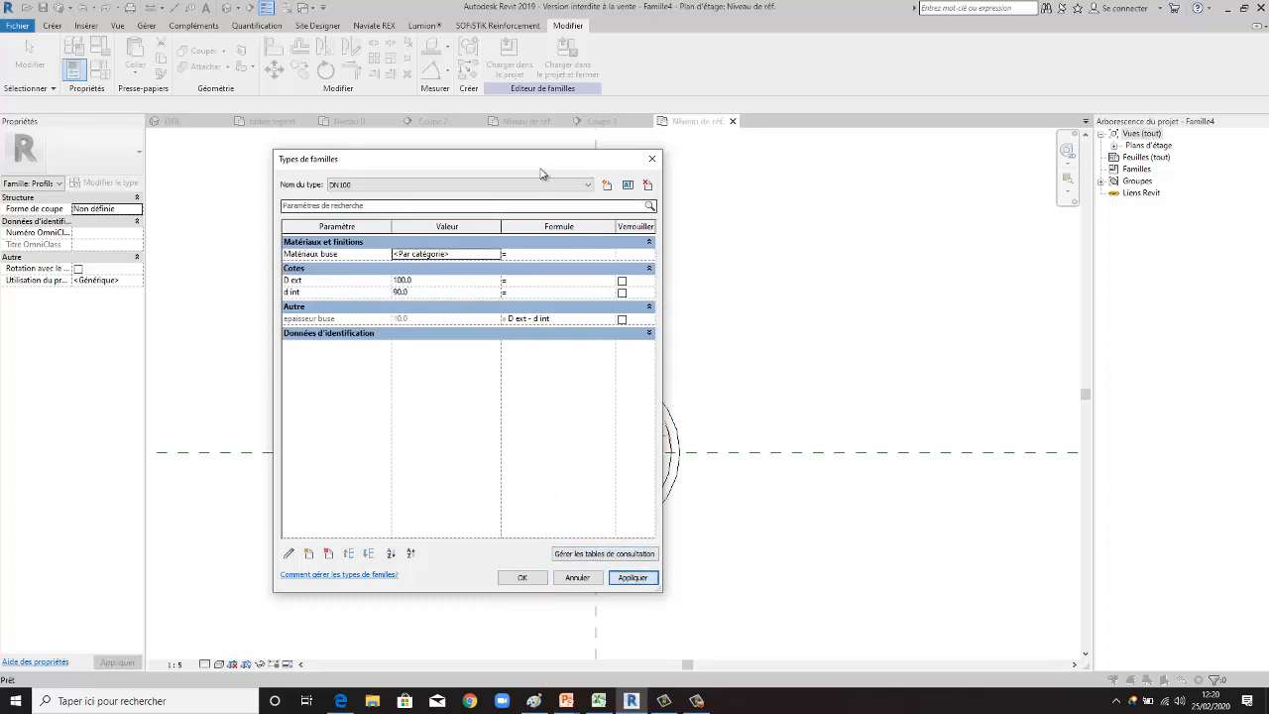
# - Uncover the profile drawing, switch the current family type to Dn200 and apply it
pyautogui.moveTo(530, 170); pyautogui.dragTo(1022, 250)
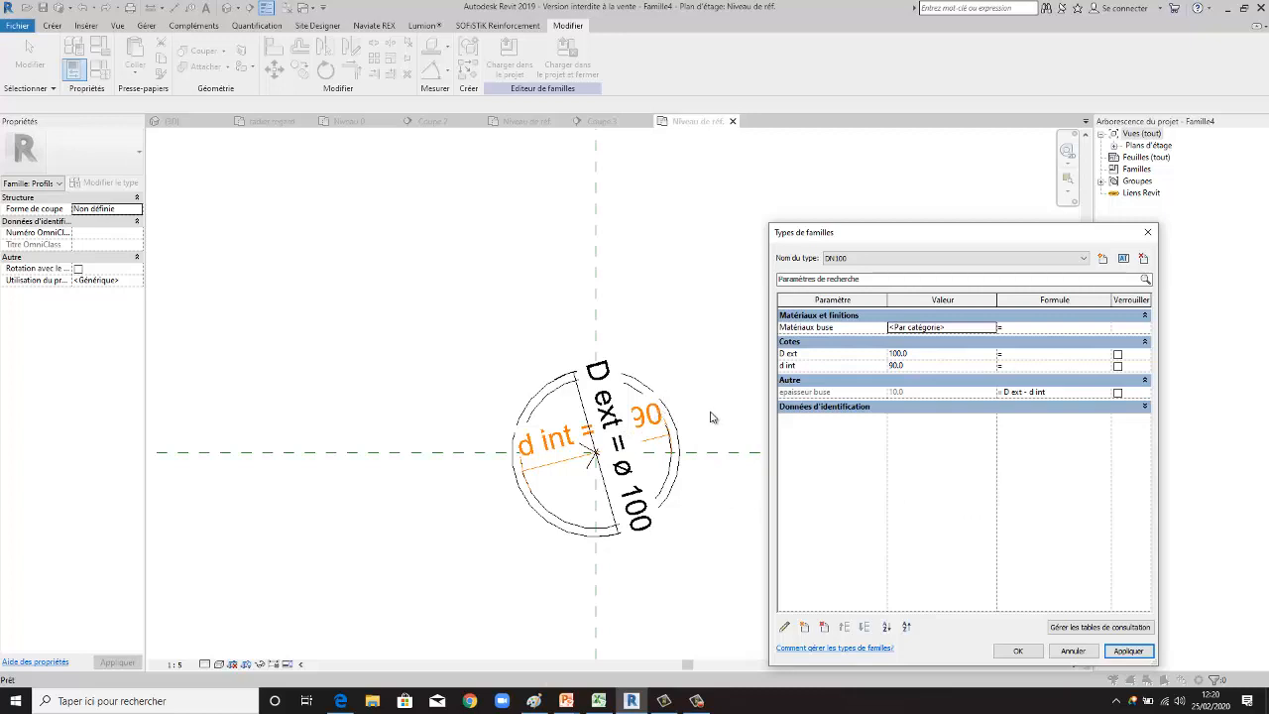
pyautogui.click(1081, 258)
pyautogui.click(1069, 279)
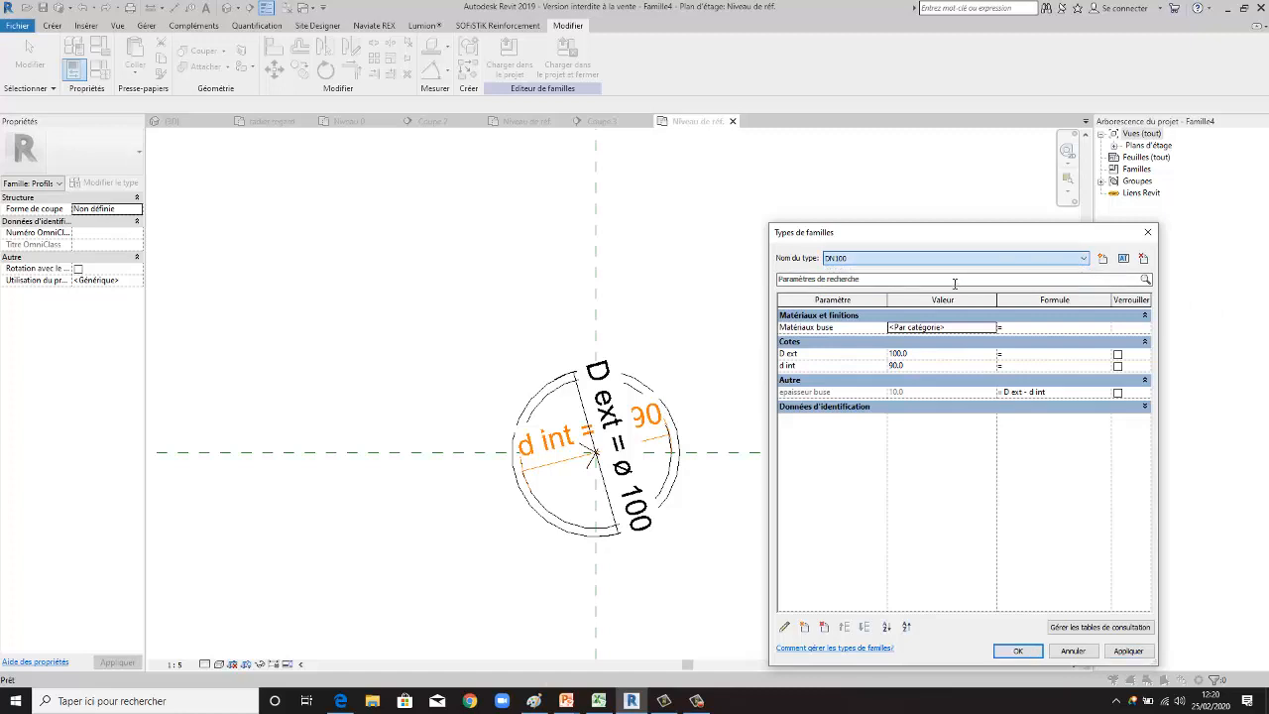
pyautogui.click(1130, 651)
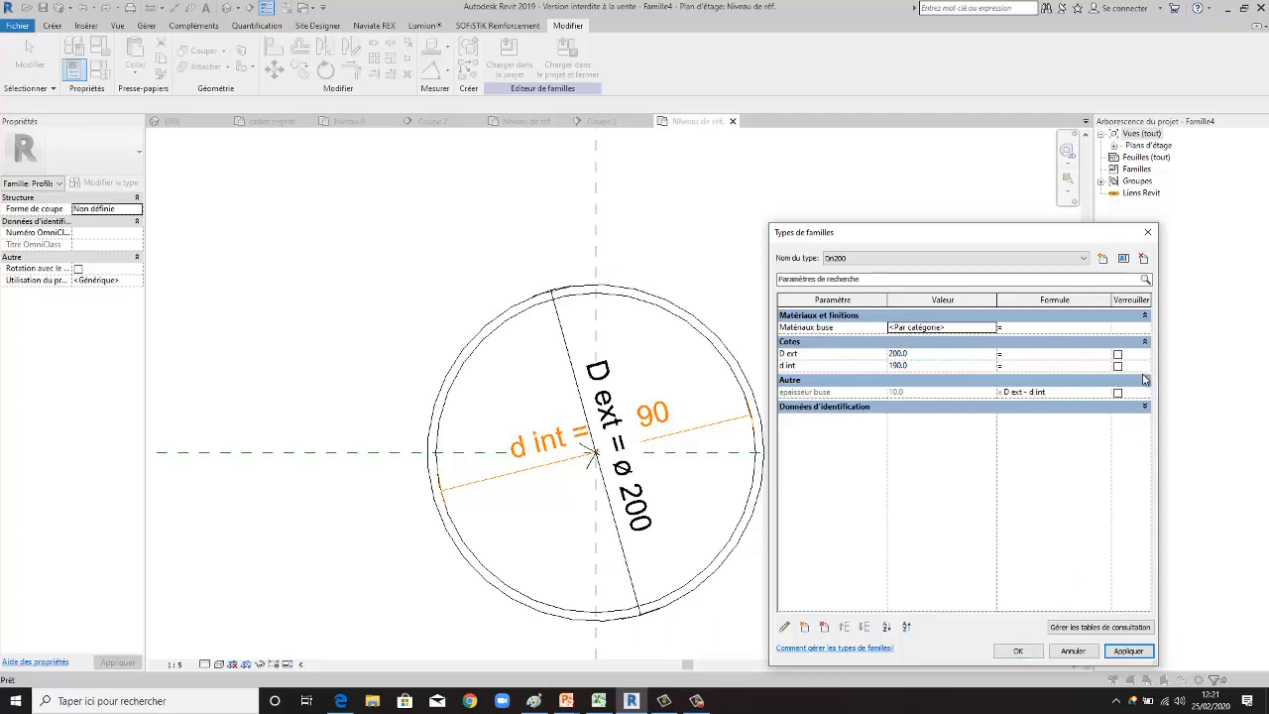
# - Try to add another family type, keep Dn200 as the current one, and accept the family types settings
pyautogui.moveTo(1027, 243); pyautogui.dragTo(897, 199)
pyautogui.click(973, 213)
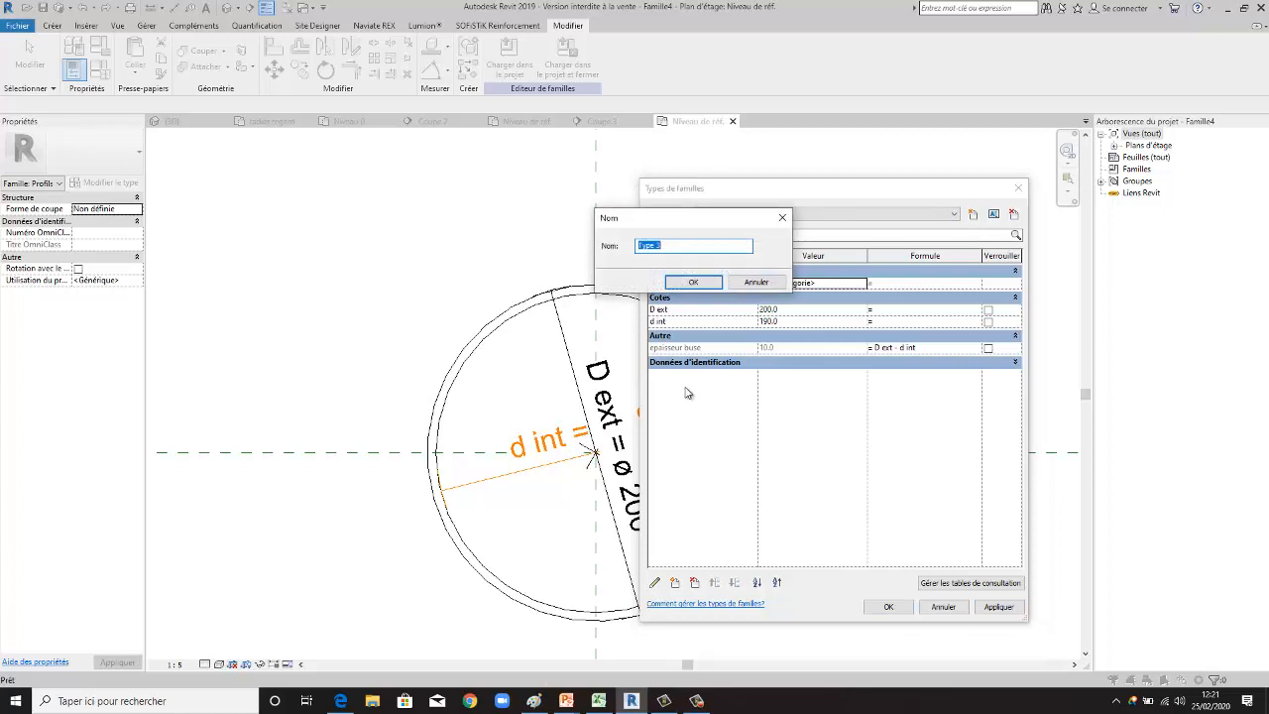
pyautogui.write('Dn200')
pyautogui.press('Return')
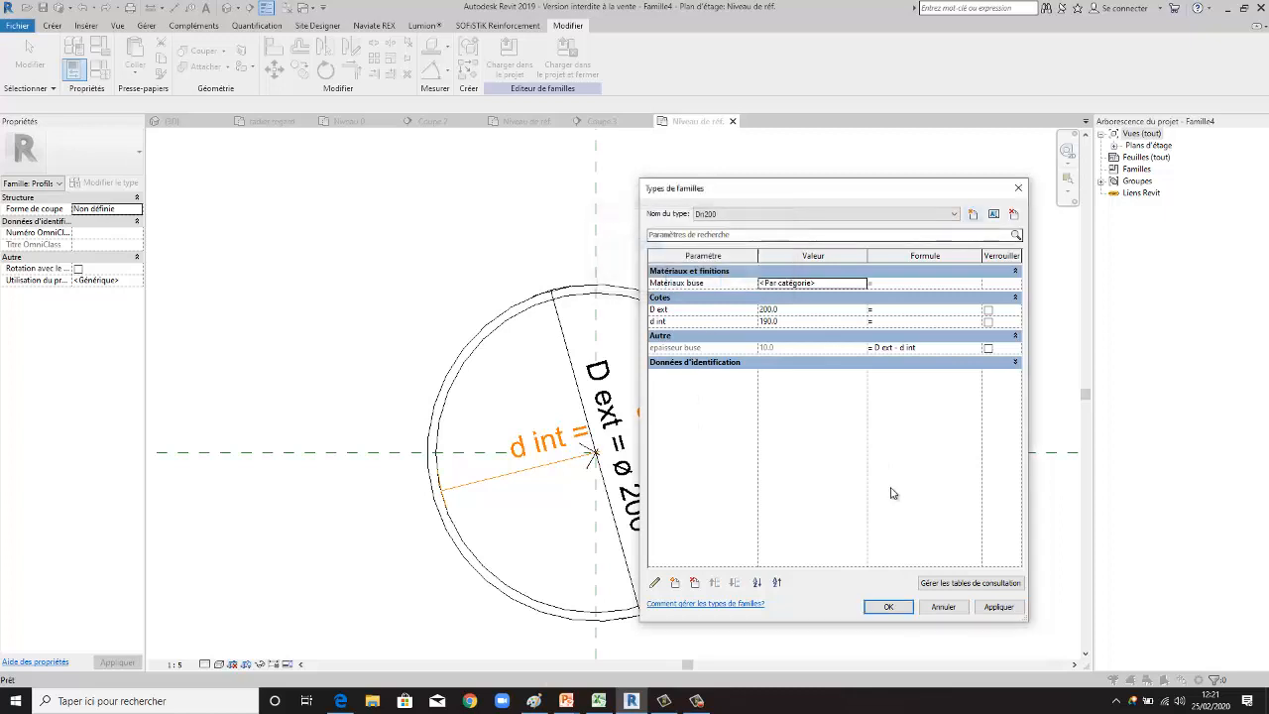
pyautogui.click(1009, 612)
pyautogui.click(905, 608)
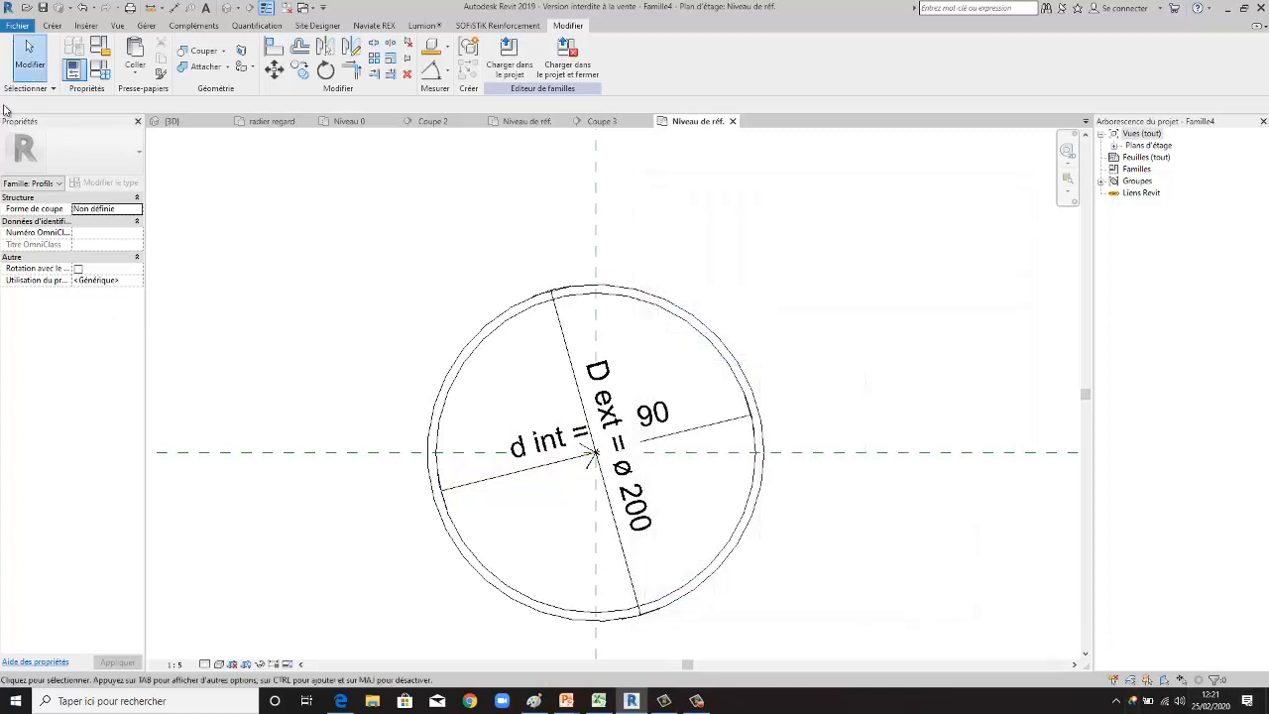
pyautogui.click(17, 26)
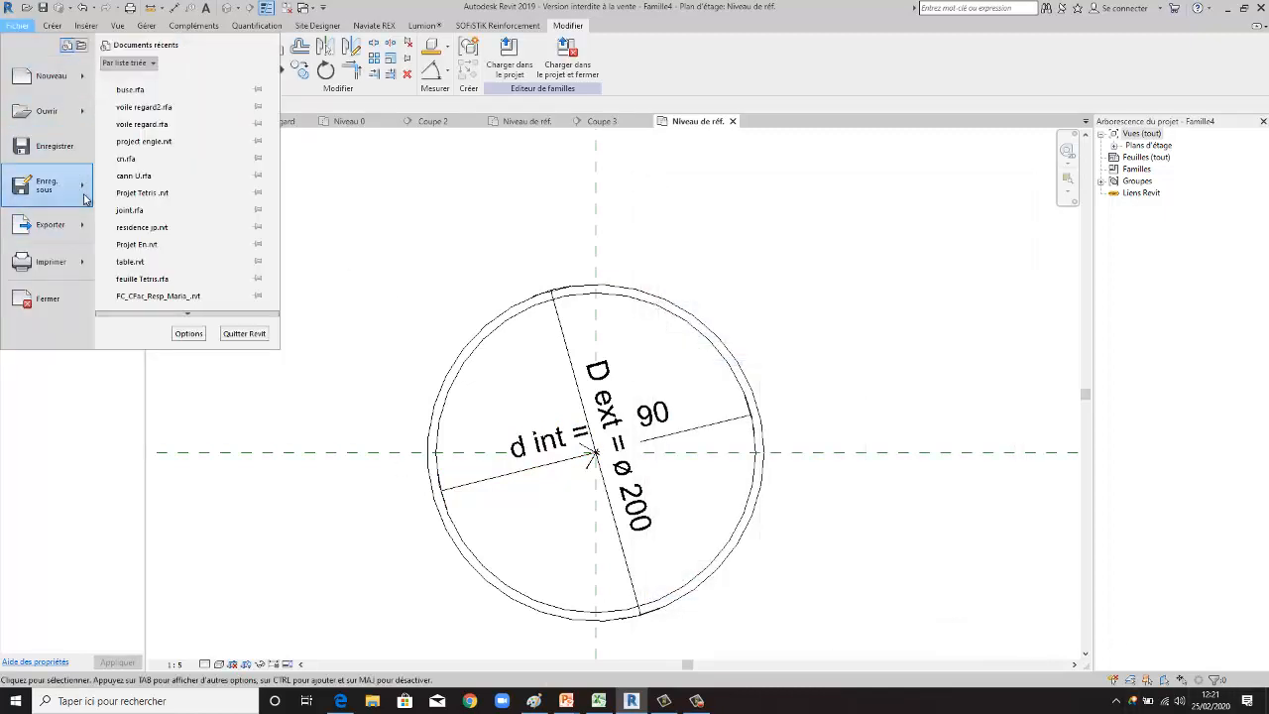
pyautogui.moveTo(95, 202)
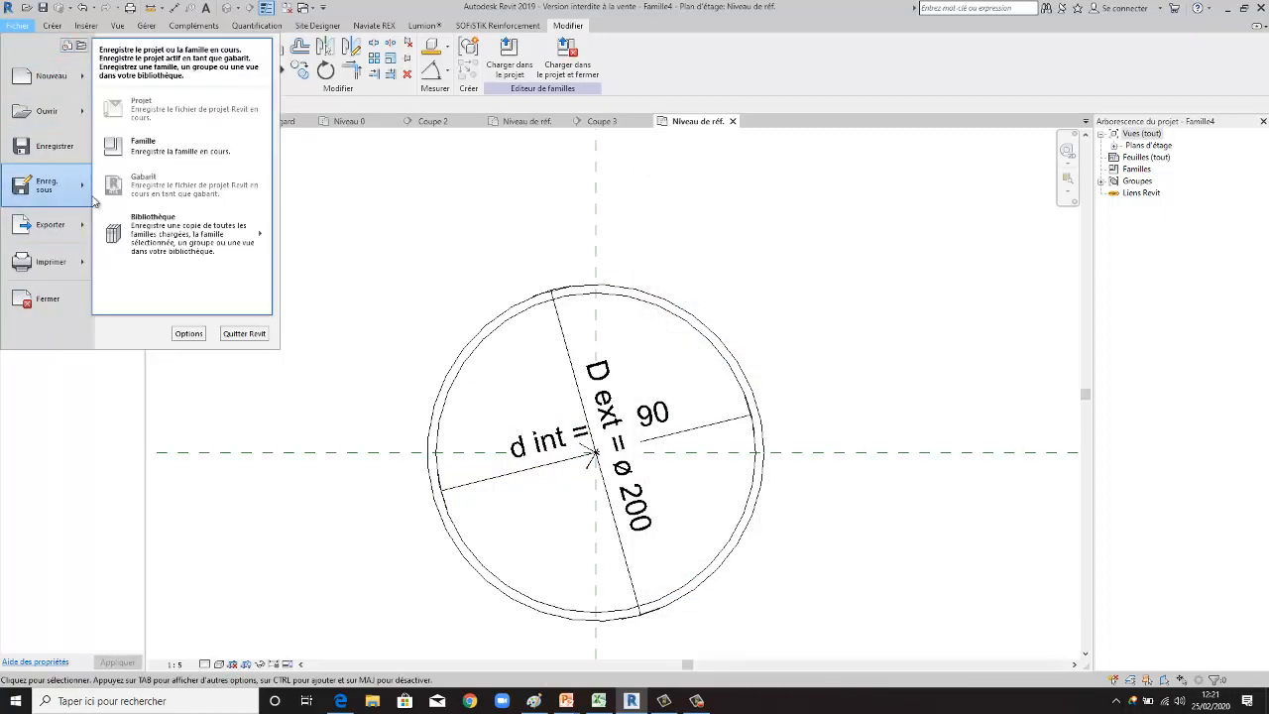
pyautogui.click(697, 701)
pyautogui.click(1216, 655)
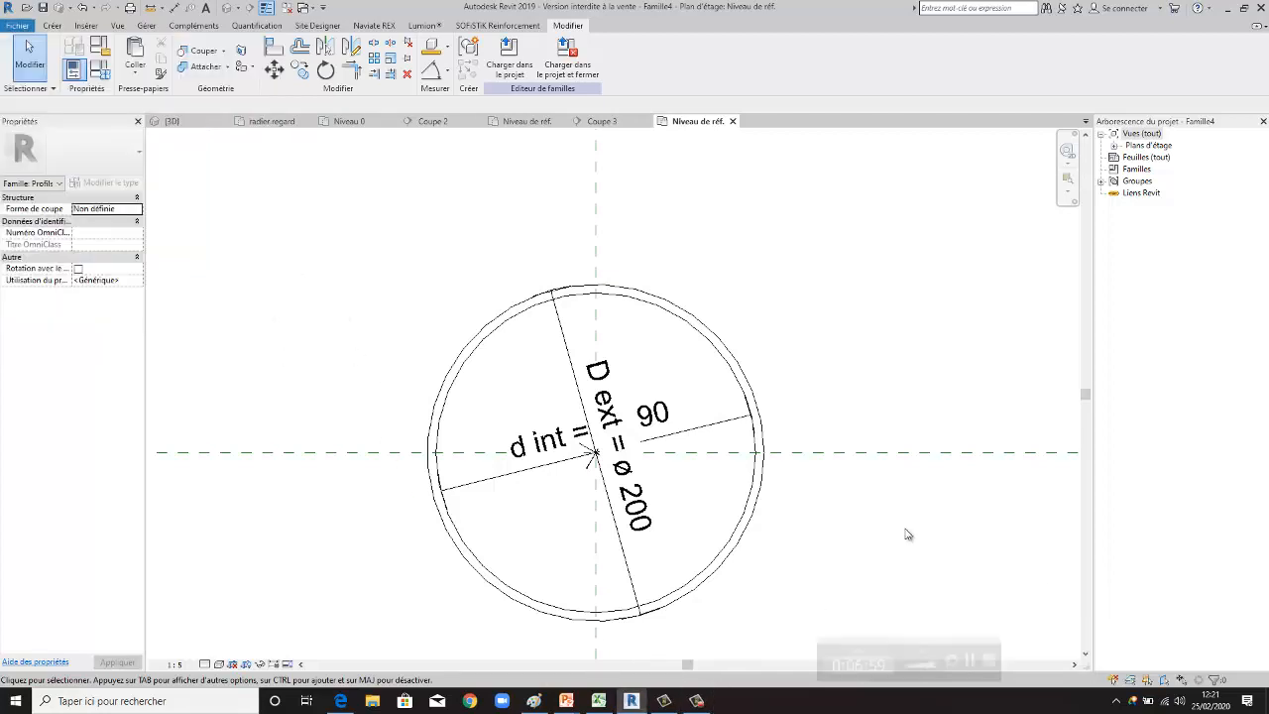
# - Turn on the visible centre mark for the inner circle
pyautogui.scroll(2, 631, 309)
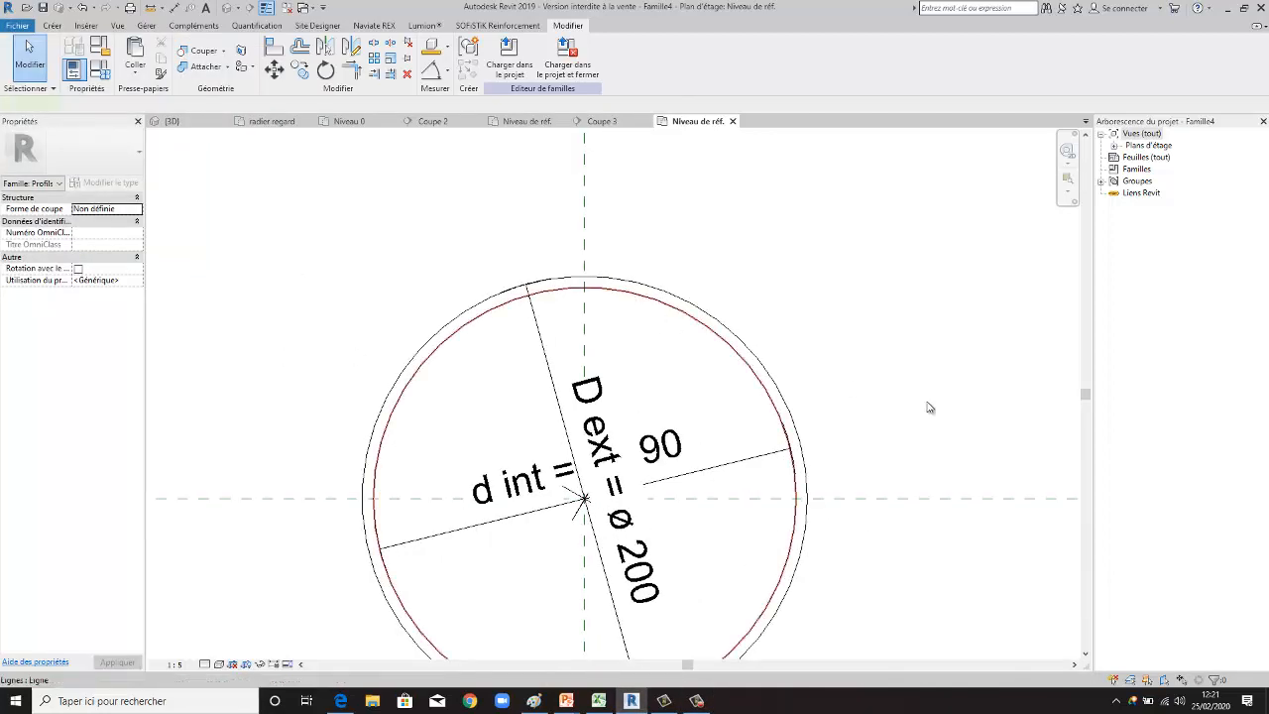
pyautogui.click(659, 290)
pyautogui.scroll(-1, 660, 292)
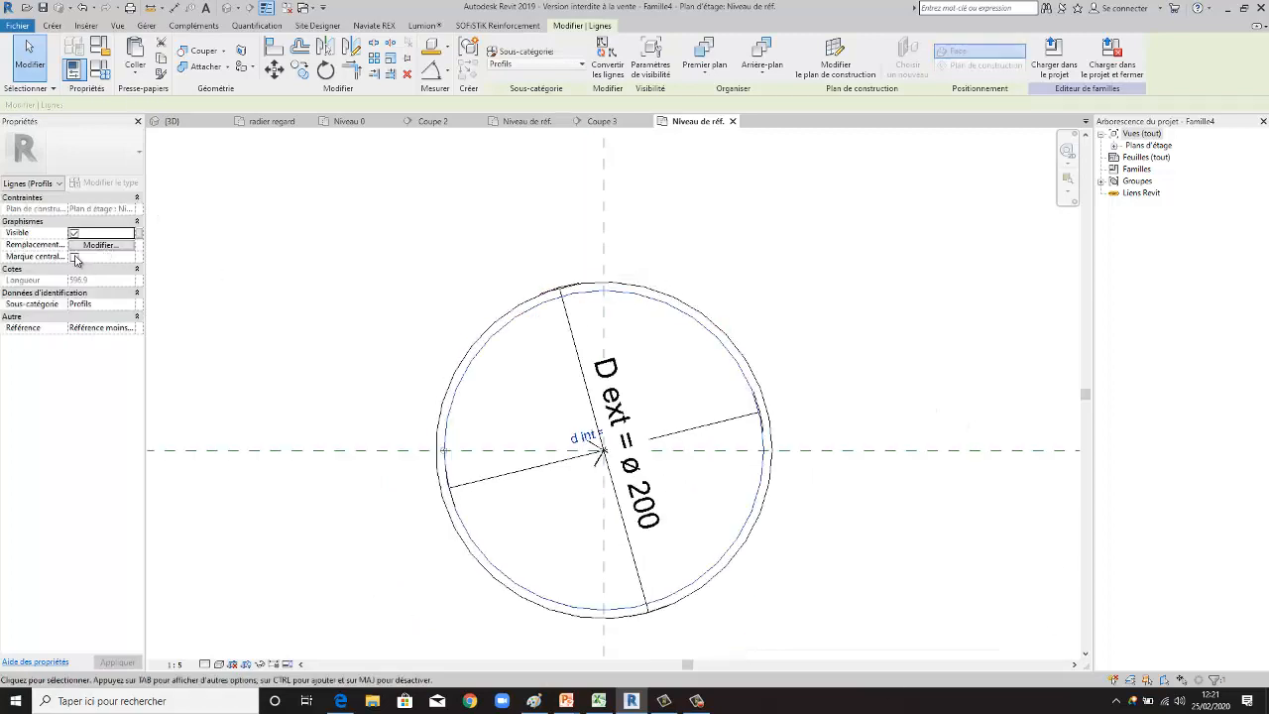
pyautogui.click(74, 257)
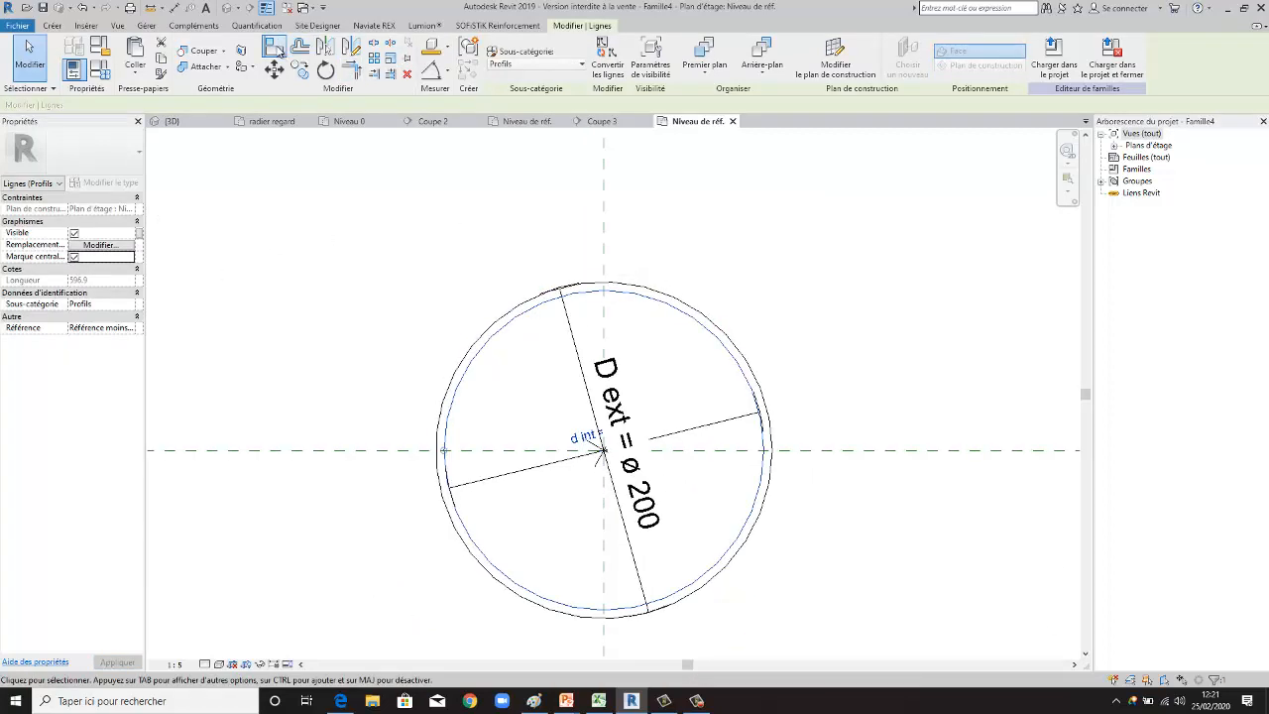
# - Align the inner circle's centre with the horizontal and vertical reference planes and lock both alignments
pyautogui.click(276, 48)
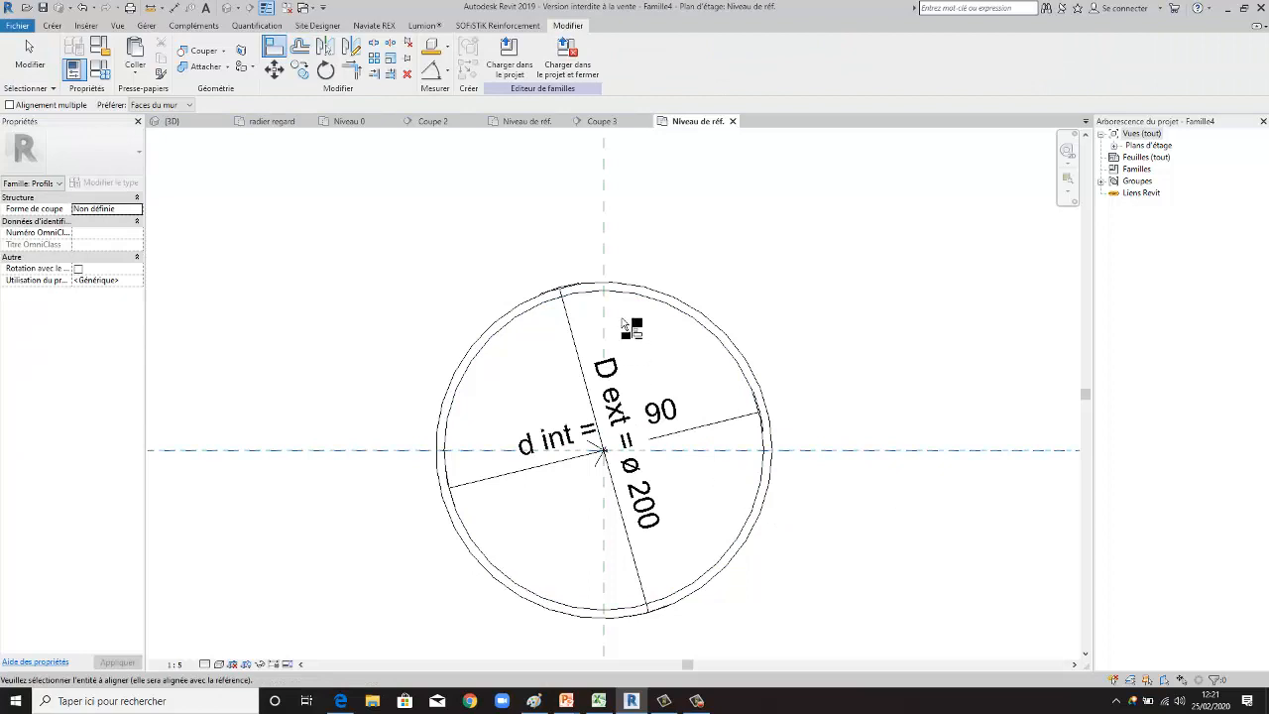
pyautogui.scroll(1, 602, 462)
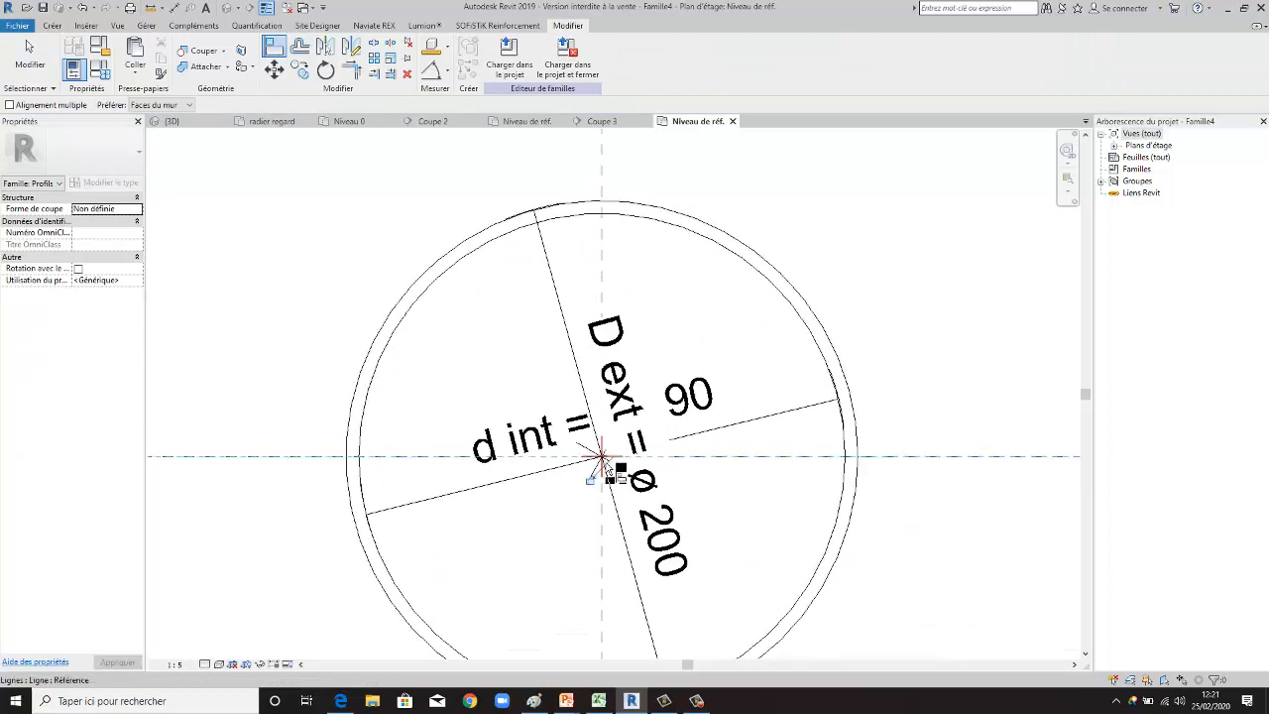
pyautogui.scroll(-1, 659, 491)
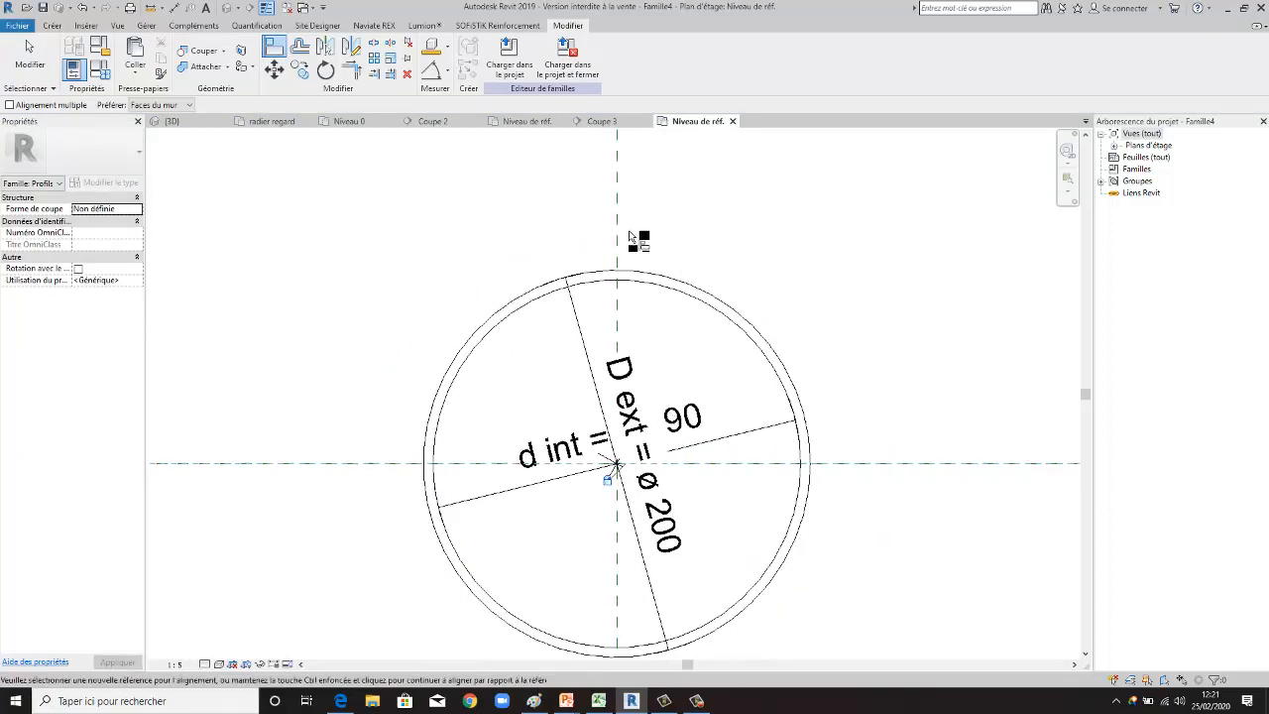
pyautogui.scroll(2, 612, 470)
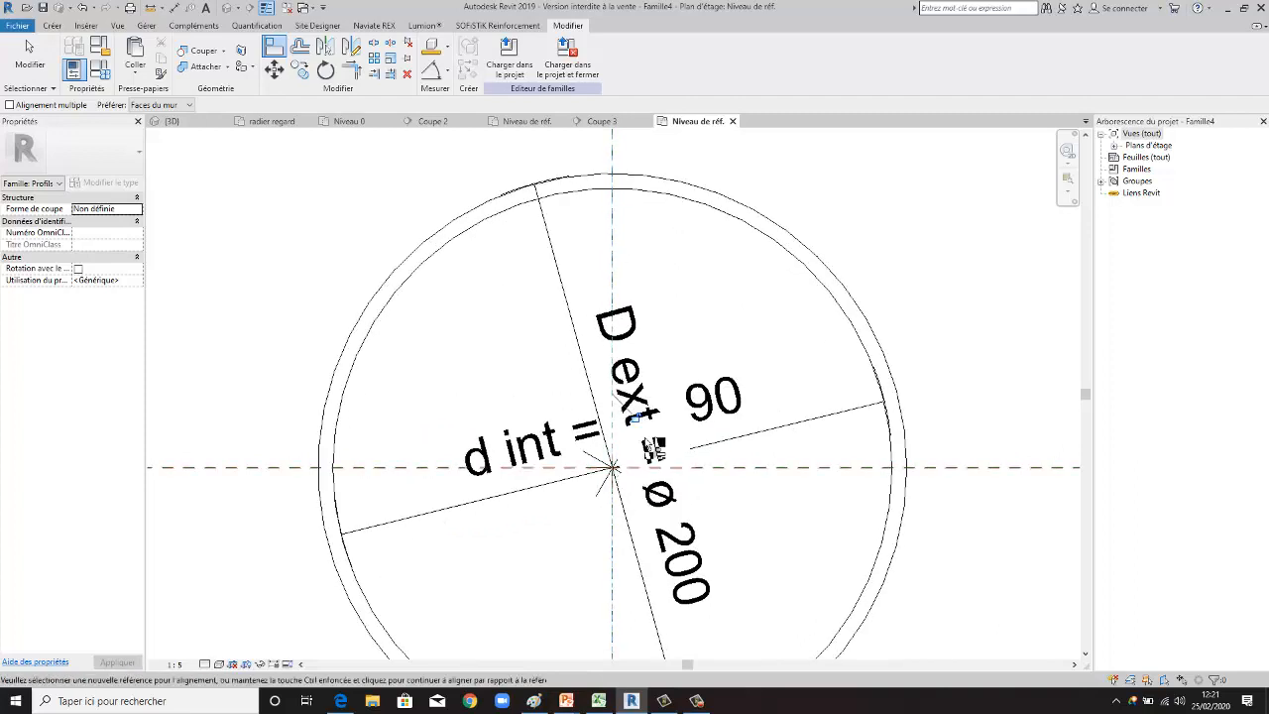
pyautogui.scroll(-2, 618, 484)
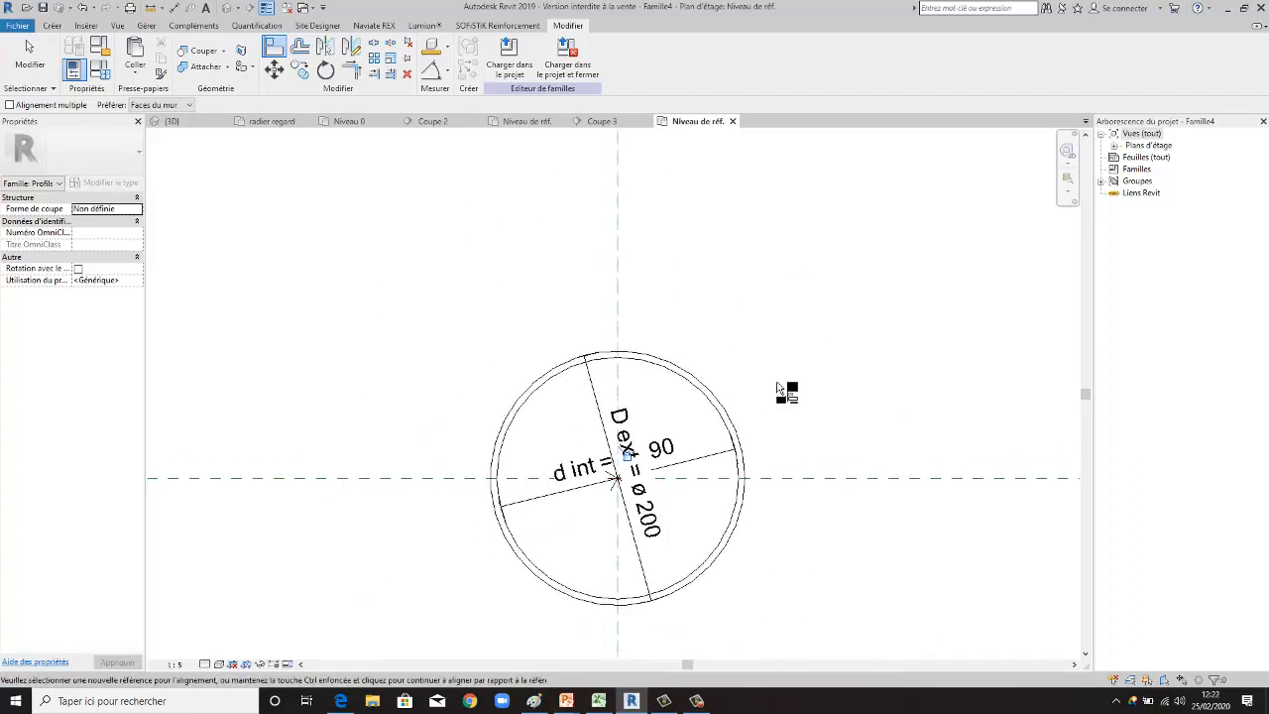
pyautogui.press('Escape')
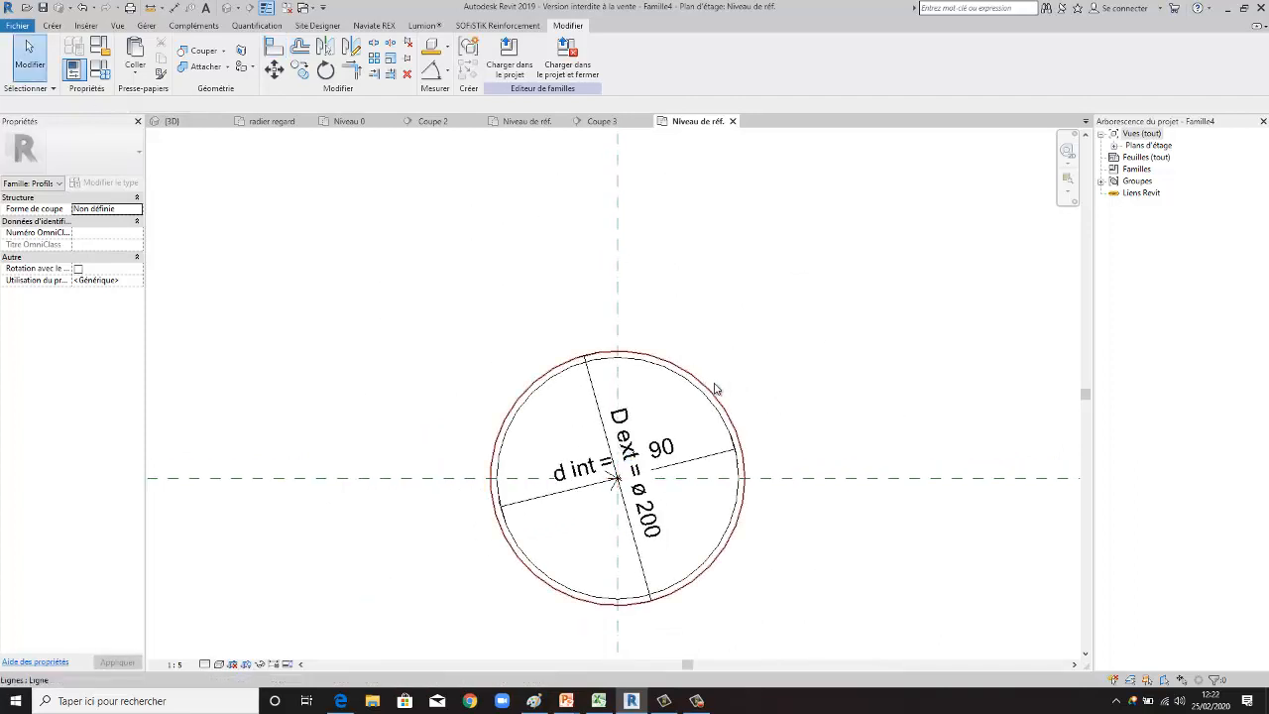
# - Examine the alignment locks, diameter dimensions and centre mark settings of the outer and inner circles
pyautogui.click(716, 389)
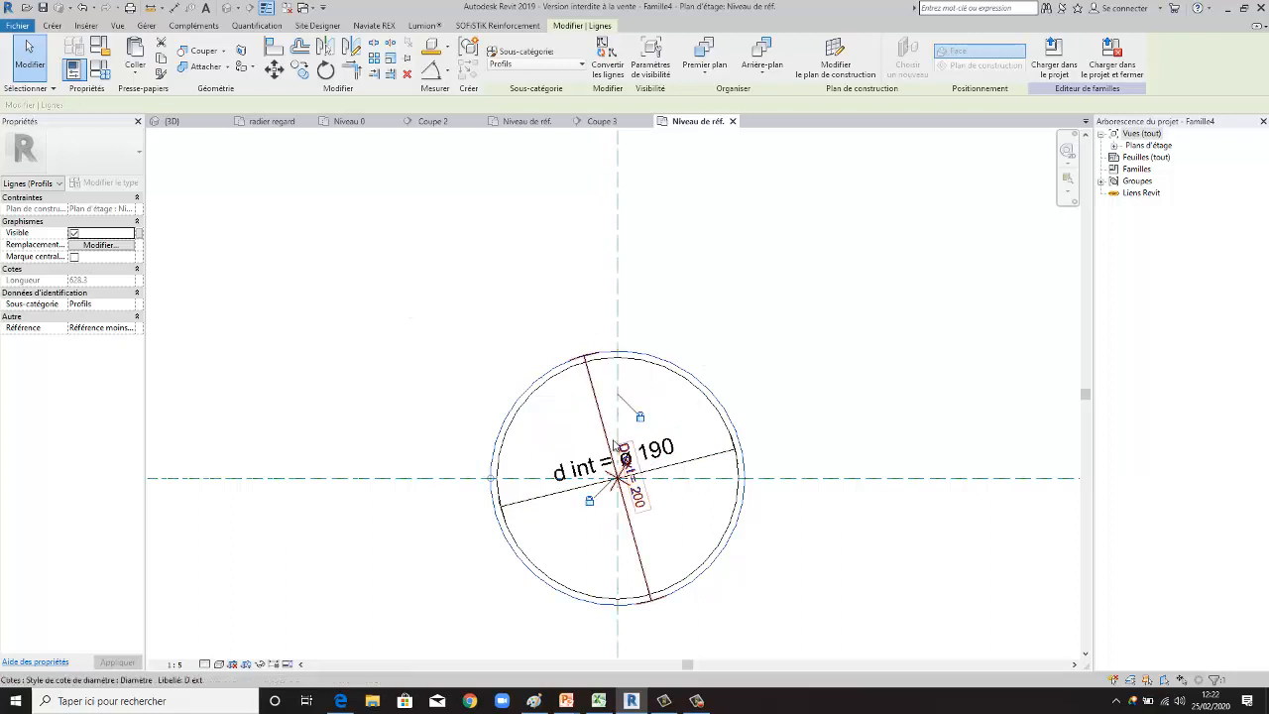
pyautogui.click(758, 524)
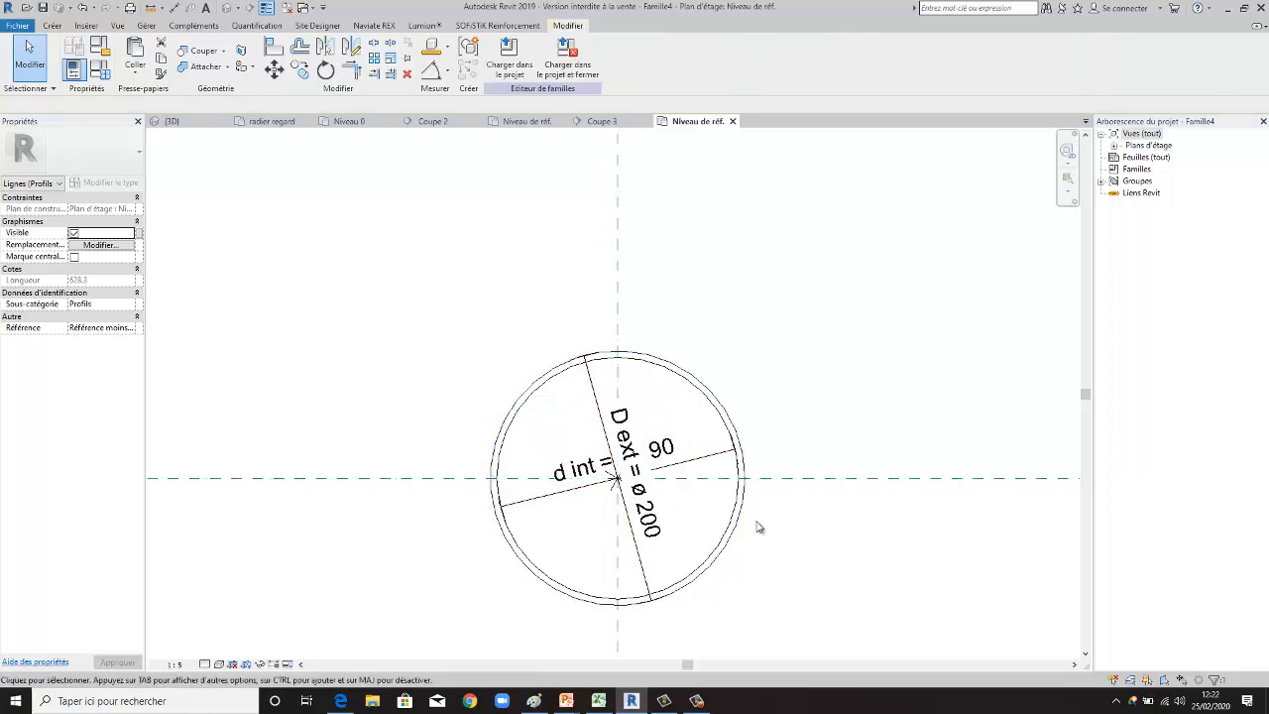
pyautogui.scroll(1, 744, 510)
pyautogui.click(736, 504)
pyautogui.scroll(-1, 821, 507)
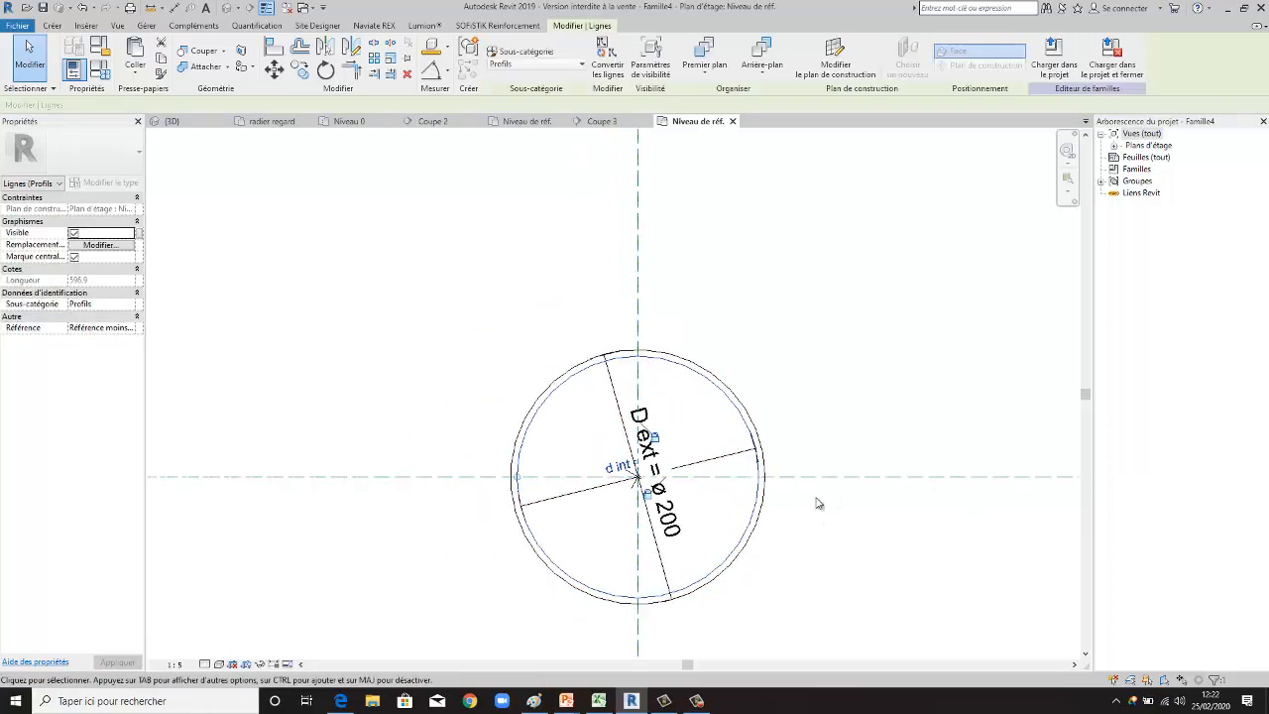
pyautogui.scroll(1, 724, 513)
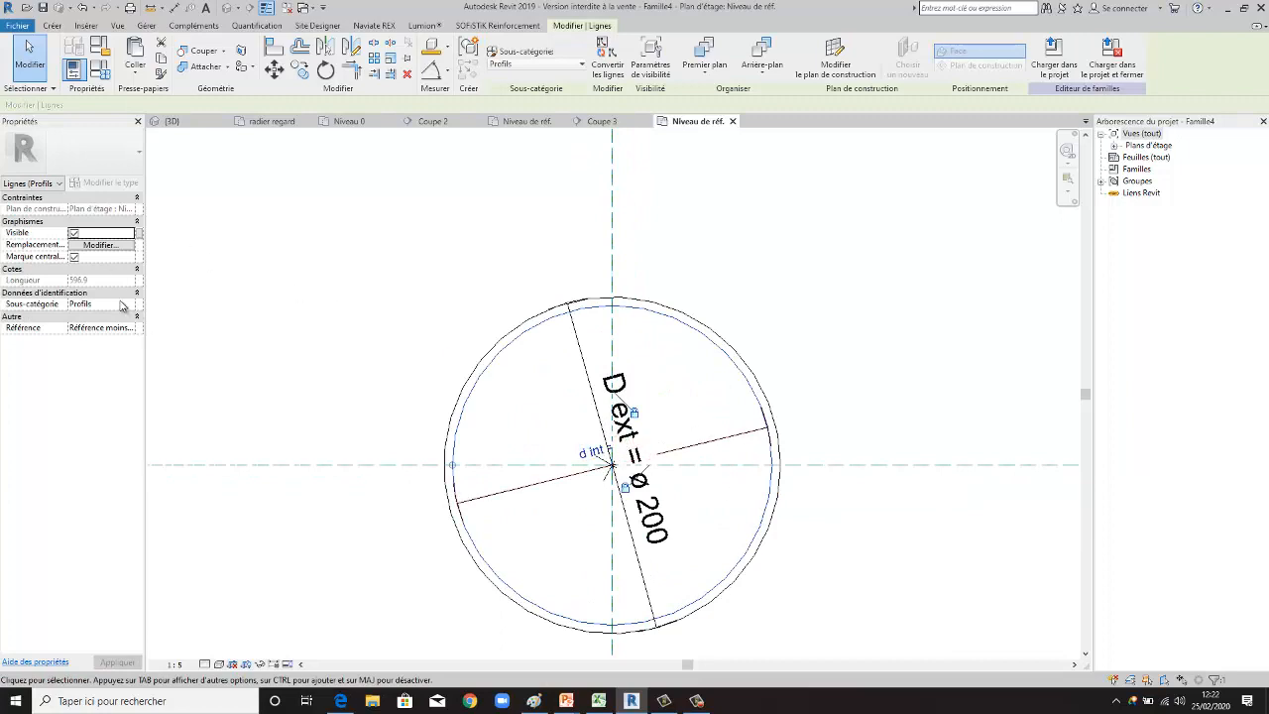
pyautogui.click(781, 350)
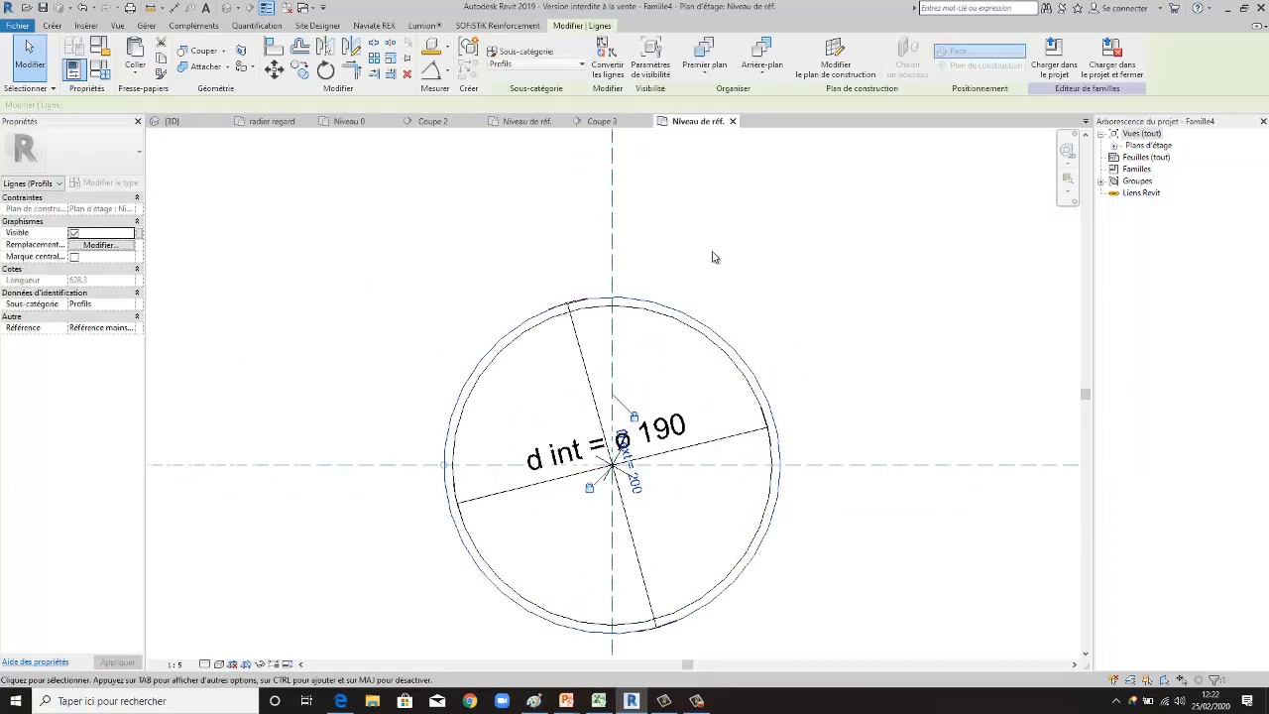
pyautogui.scroll(-1, 714, 260)
pyautogui.click(773, 284)
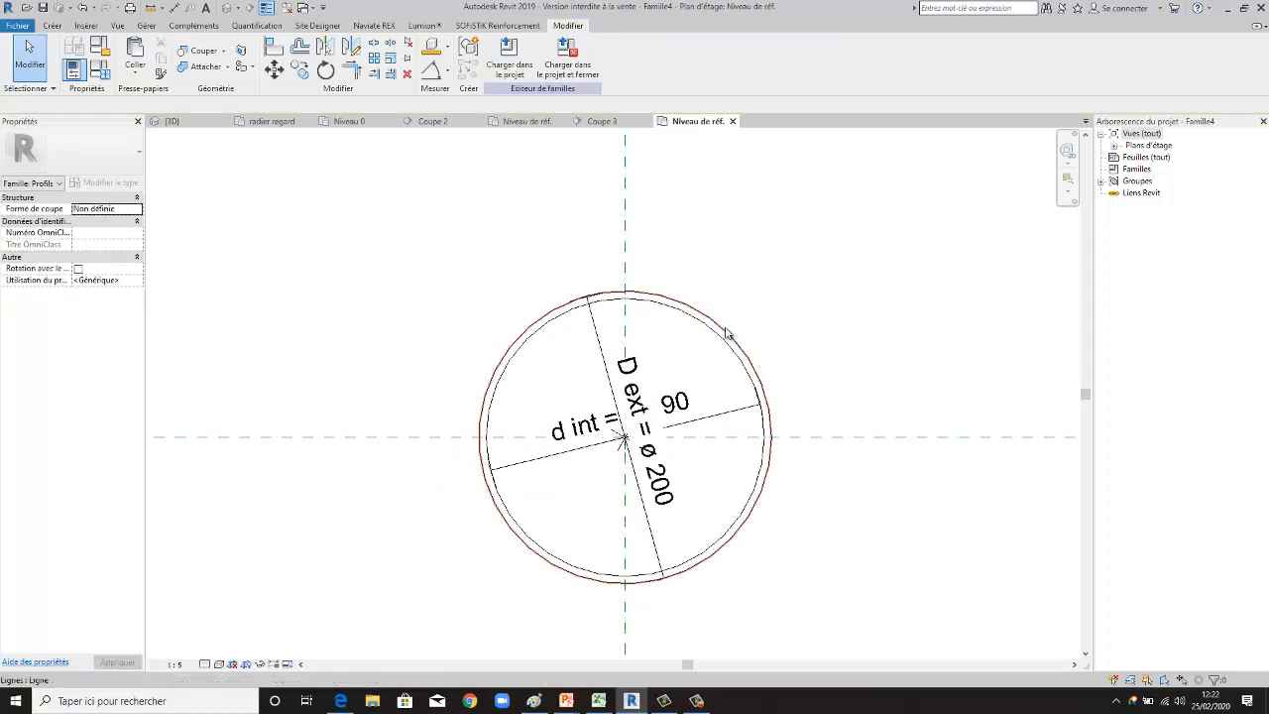
# - Turn on the visible centre mark for the outer circle
pyautogui.click(812, 326)
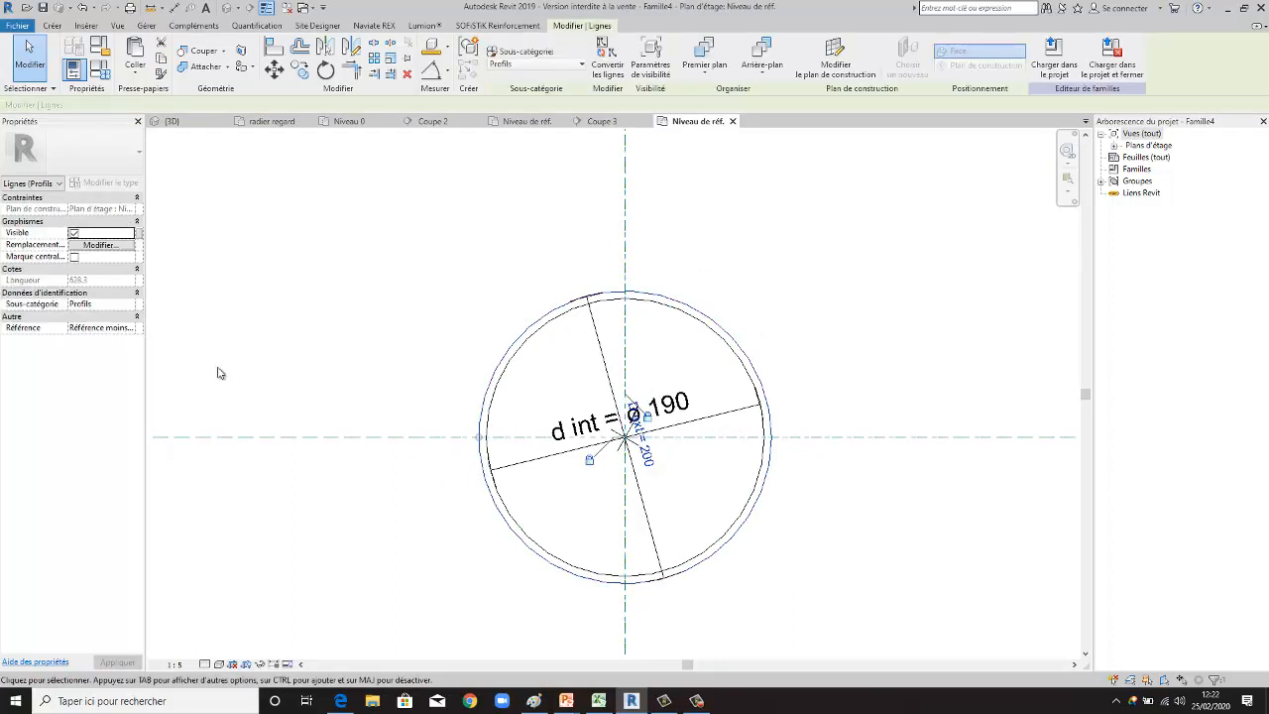
pyautogui.click(696, 700)
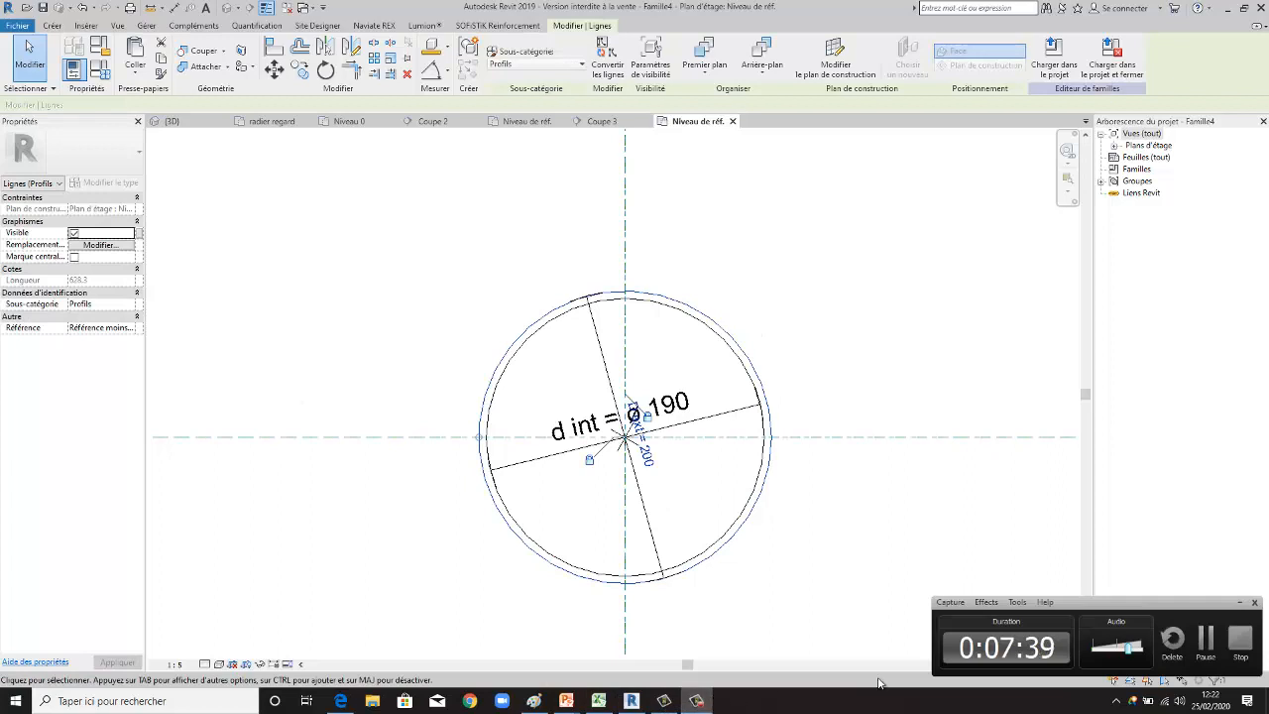
pyautogui.click(1240, 602)
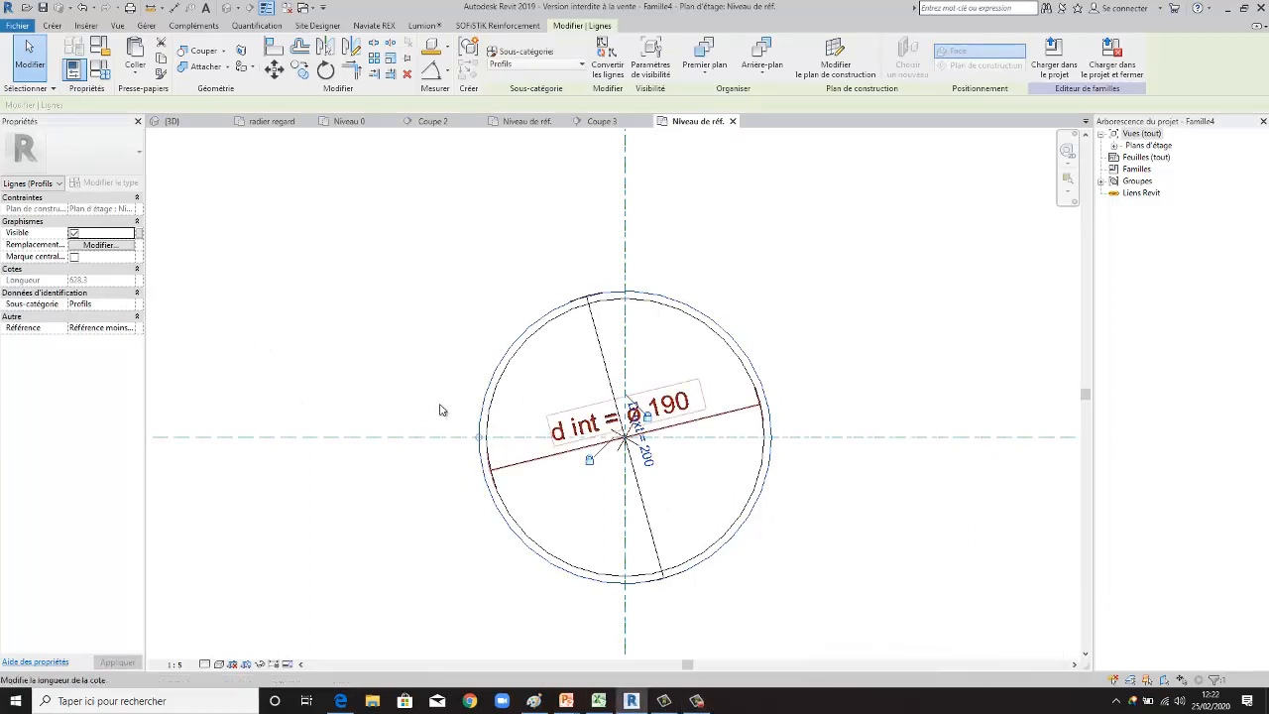
pyautogui.click(74, 256)
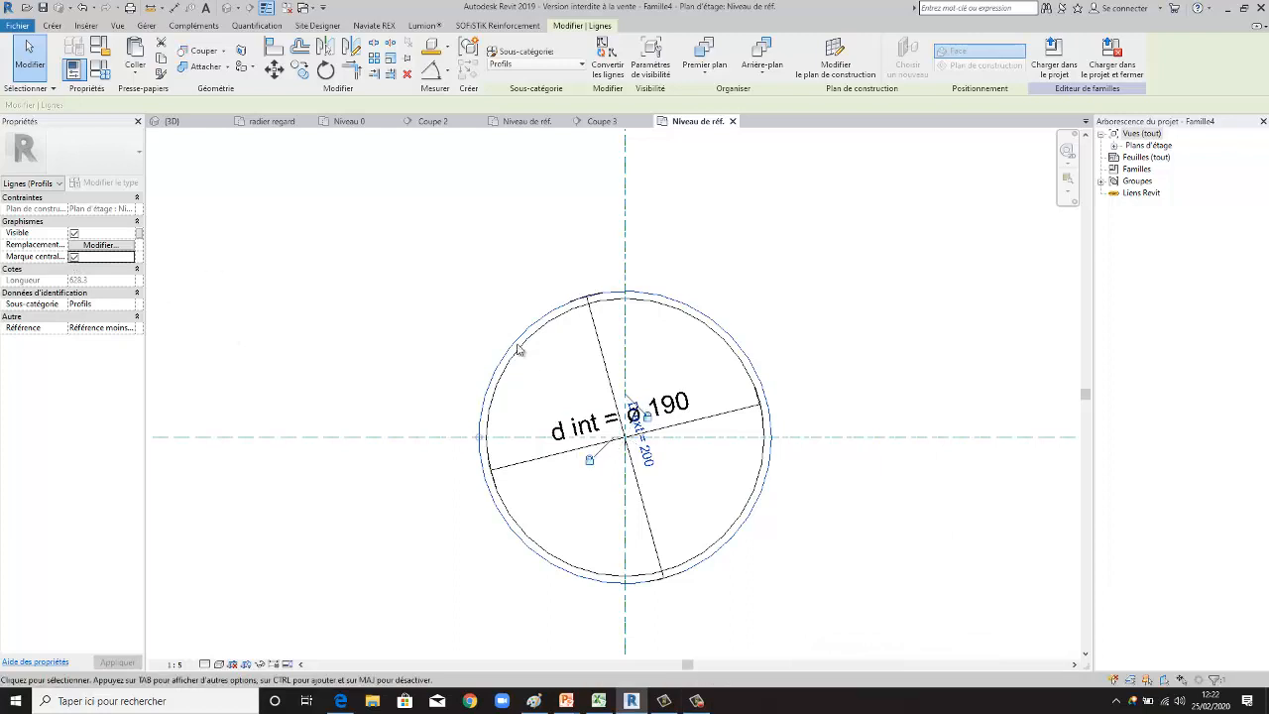
# - Align the outer circle's centre with the vertical reference plane and lock the alignment
pyautogui.scroll(1, 680, 320)
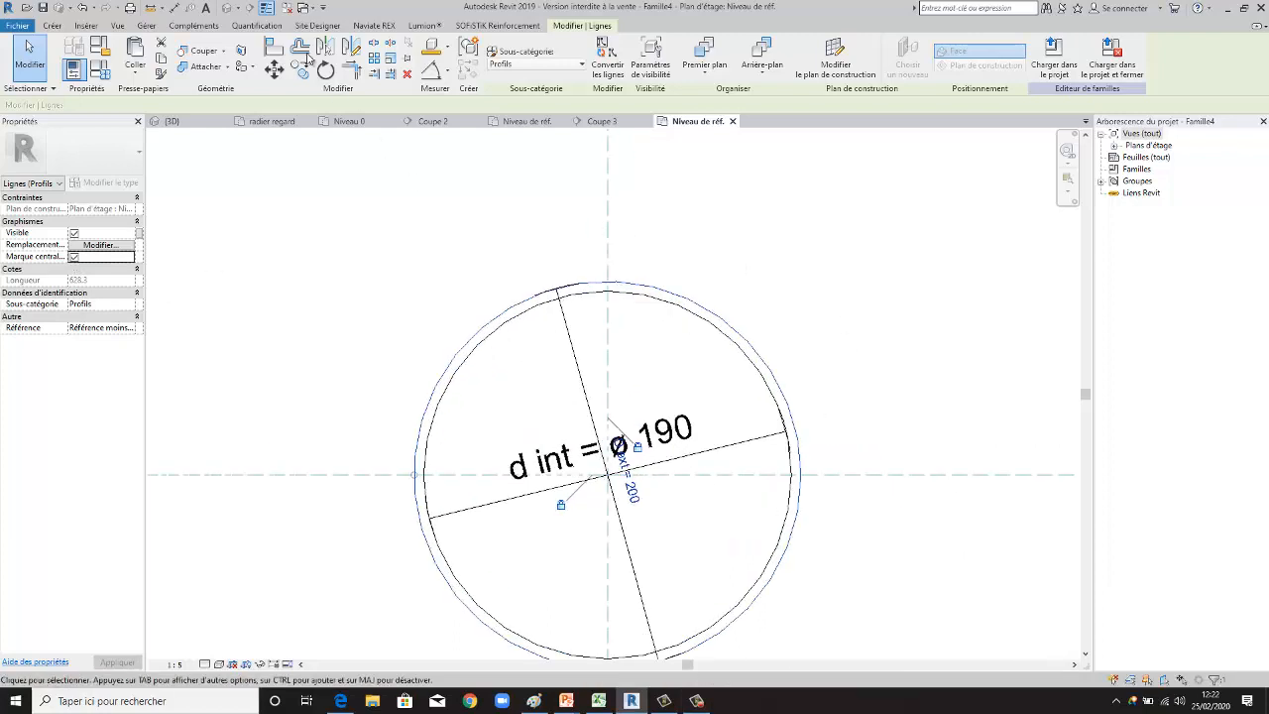
pyautogui.click(276, 49)
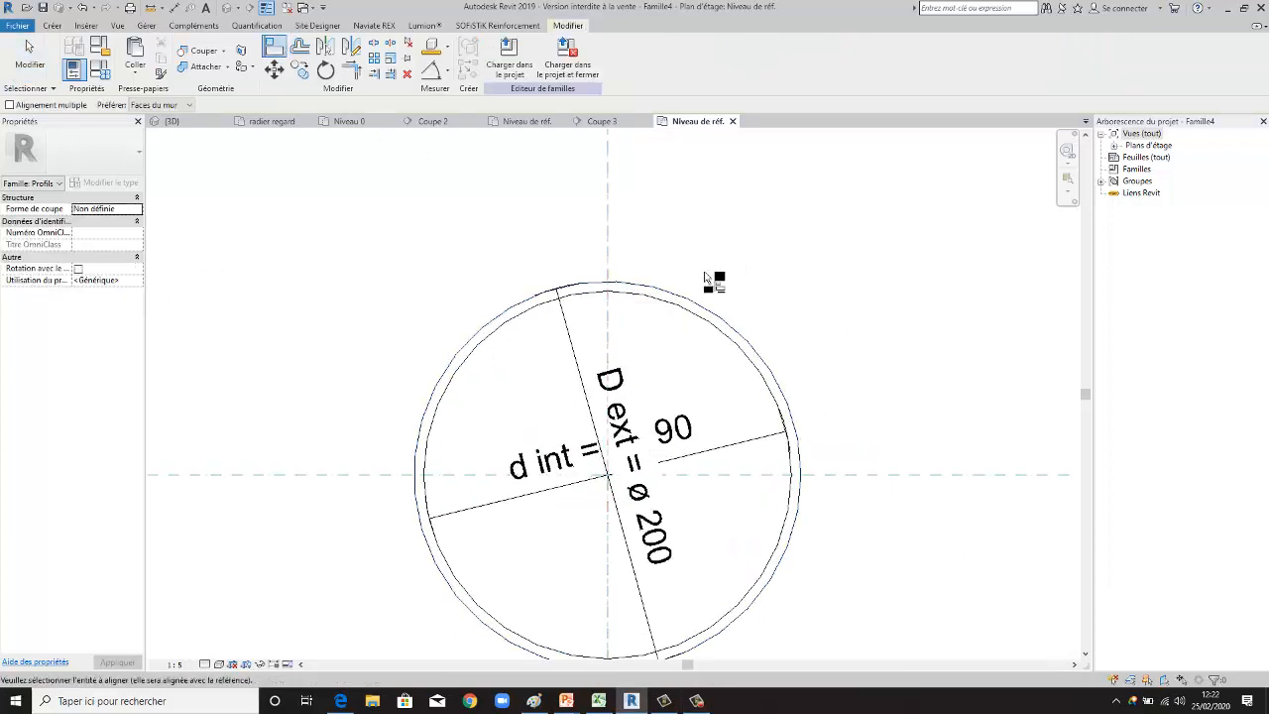
pyautogui.scroll(3, 615, 498)
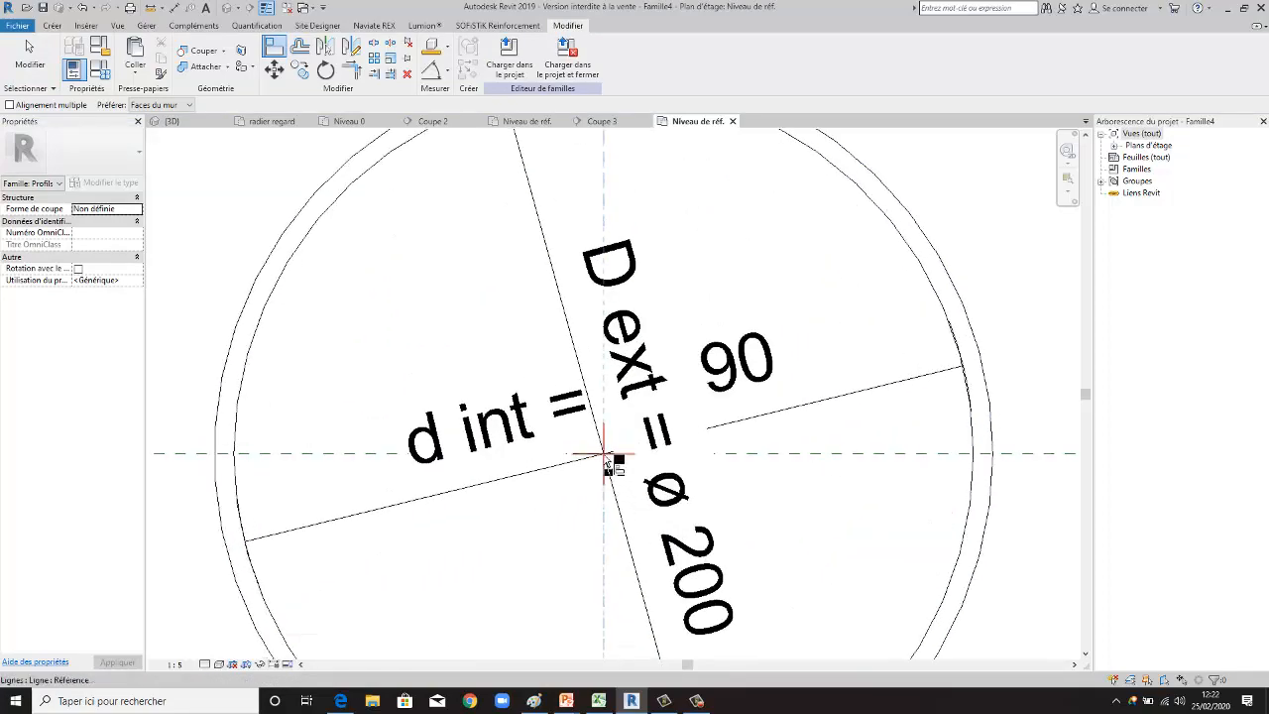
pyautogui.click(607, 460)
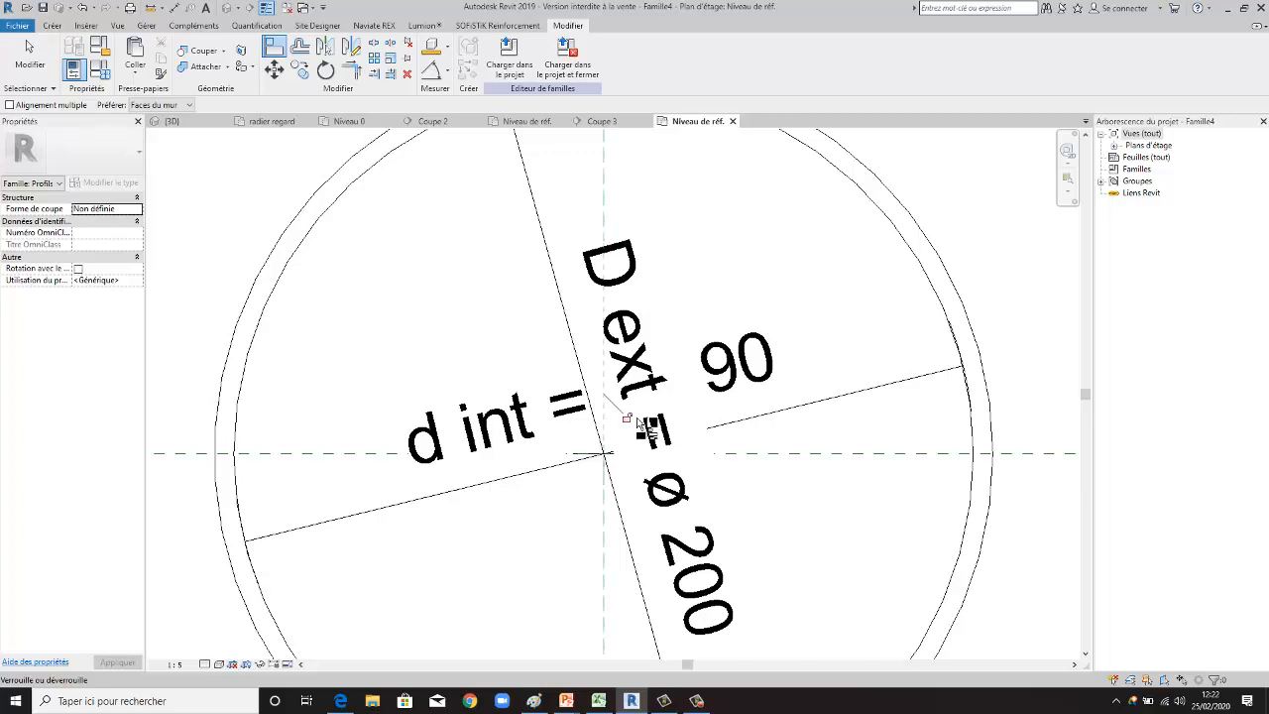
# - Align the outer circle's centre with the horizontal reference plane and lock the alignment
pyautogui.scroll(-2, 615, 486)
pyautogui.scroll(-3, 615, 486)
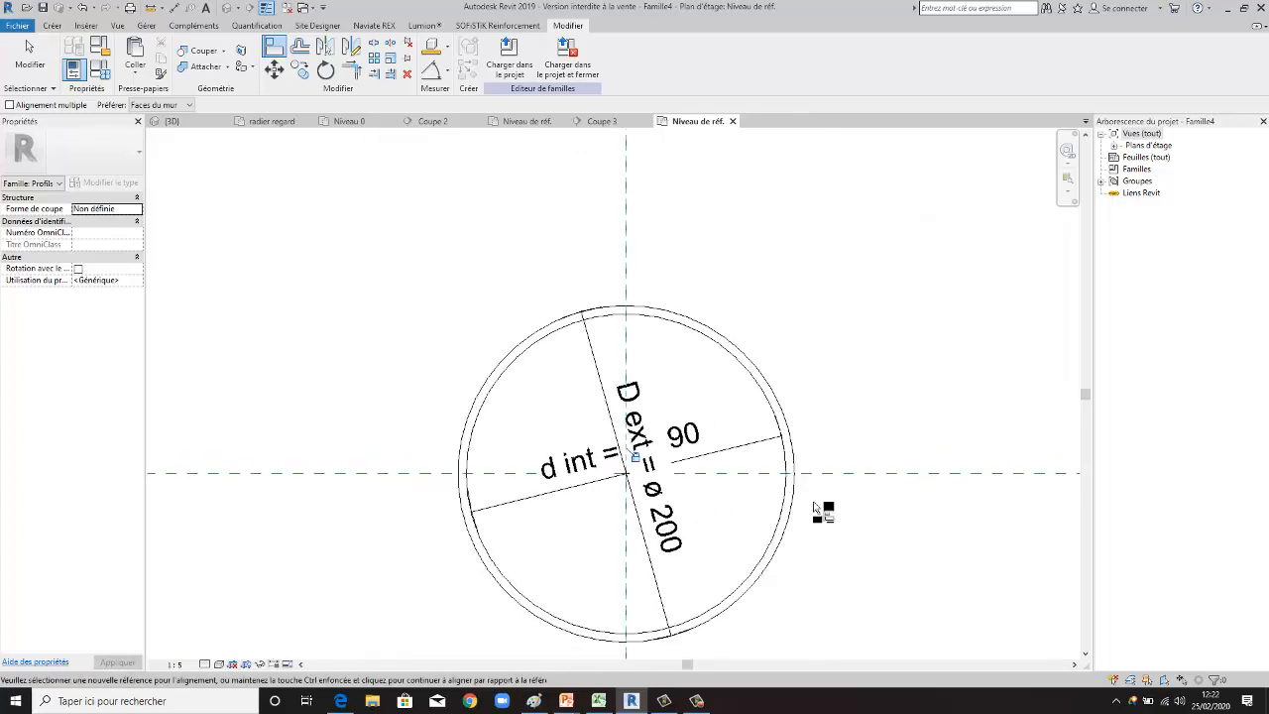
pyautogui.click(905, 480)
pyautogui.scroll(3, 649, 493)
pyautogui.scroll(1, 650, 493)
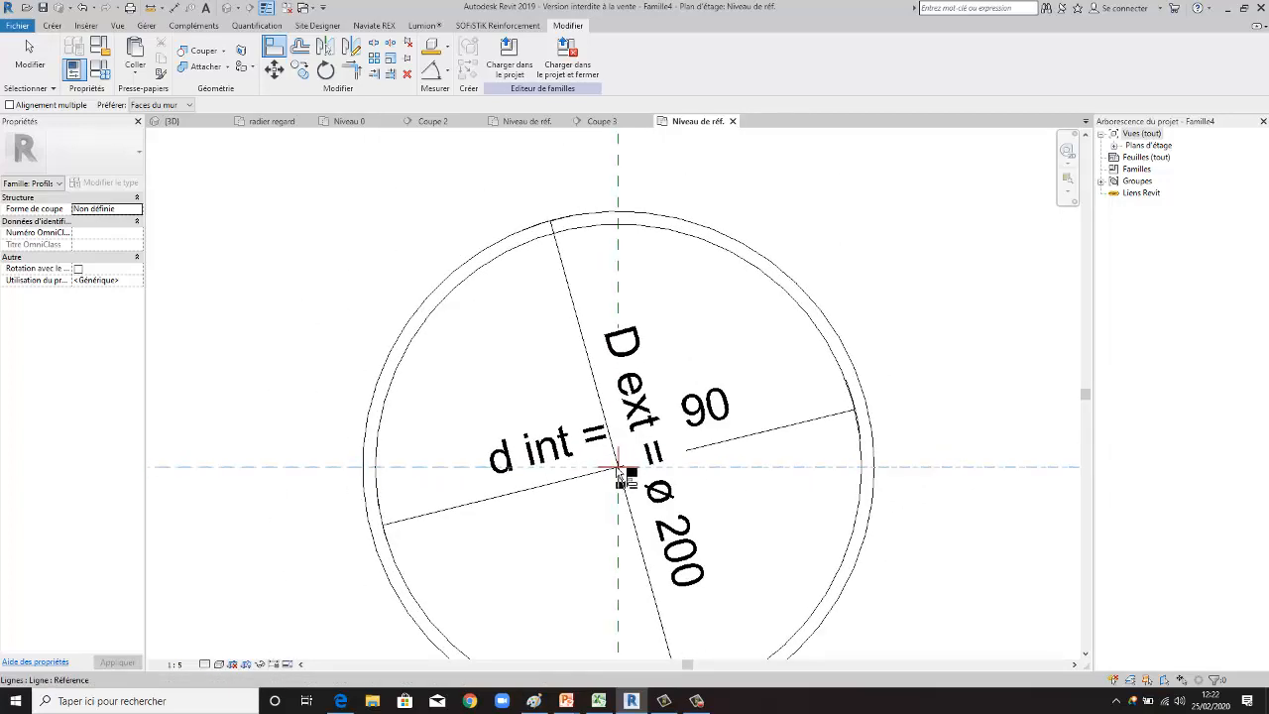
pyautogui.click(613, 481)
pyautogui.scroll(-4, 662, 508)
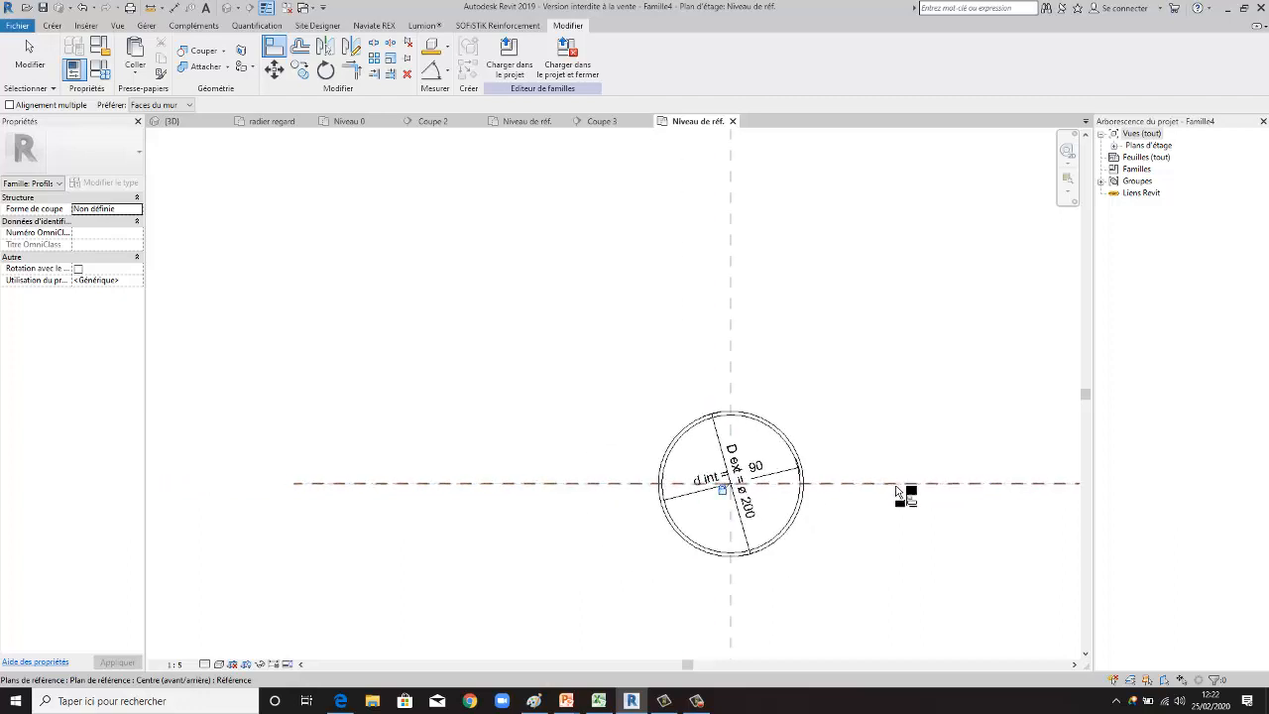
pyautogui.scroll(3, 815, 495)
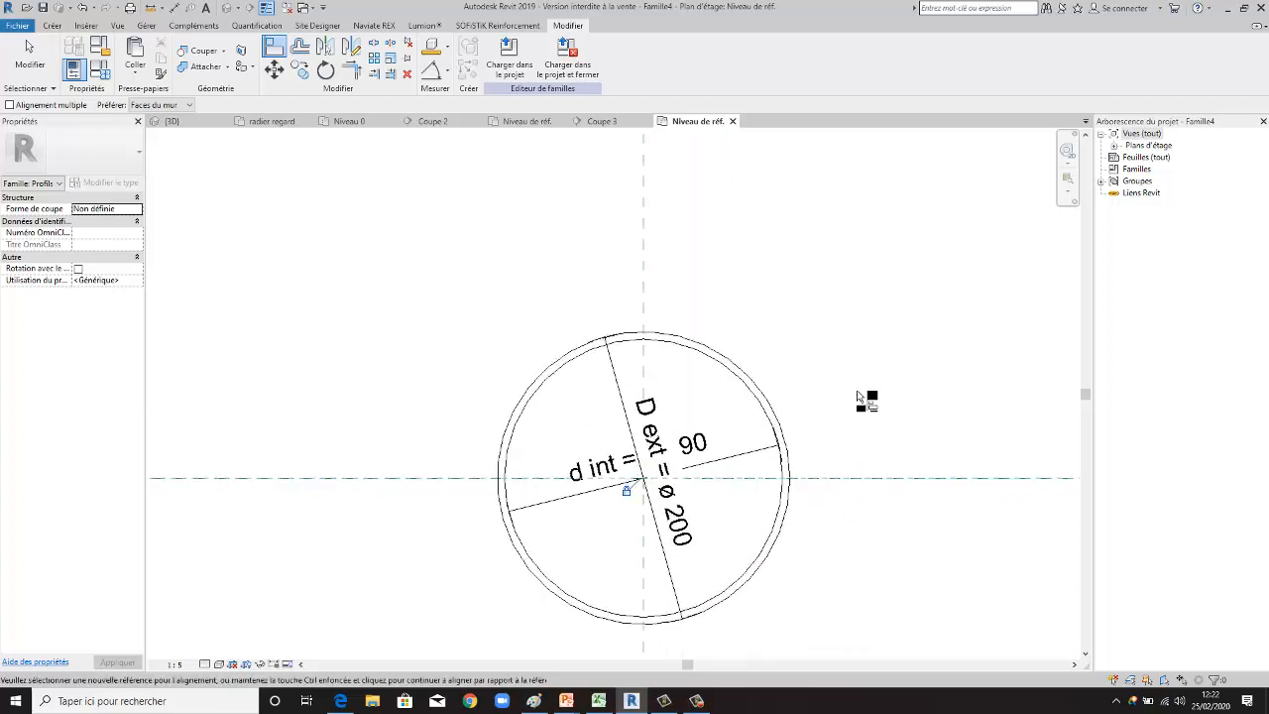
pyautogui.press('Escape')
pyautogui.press('Escape')
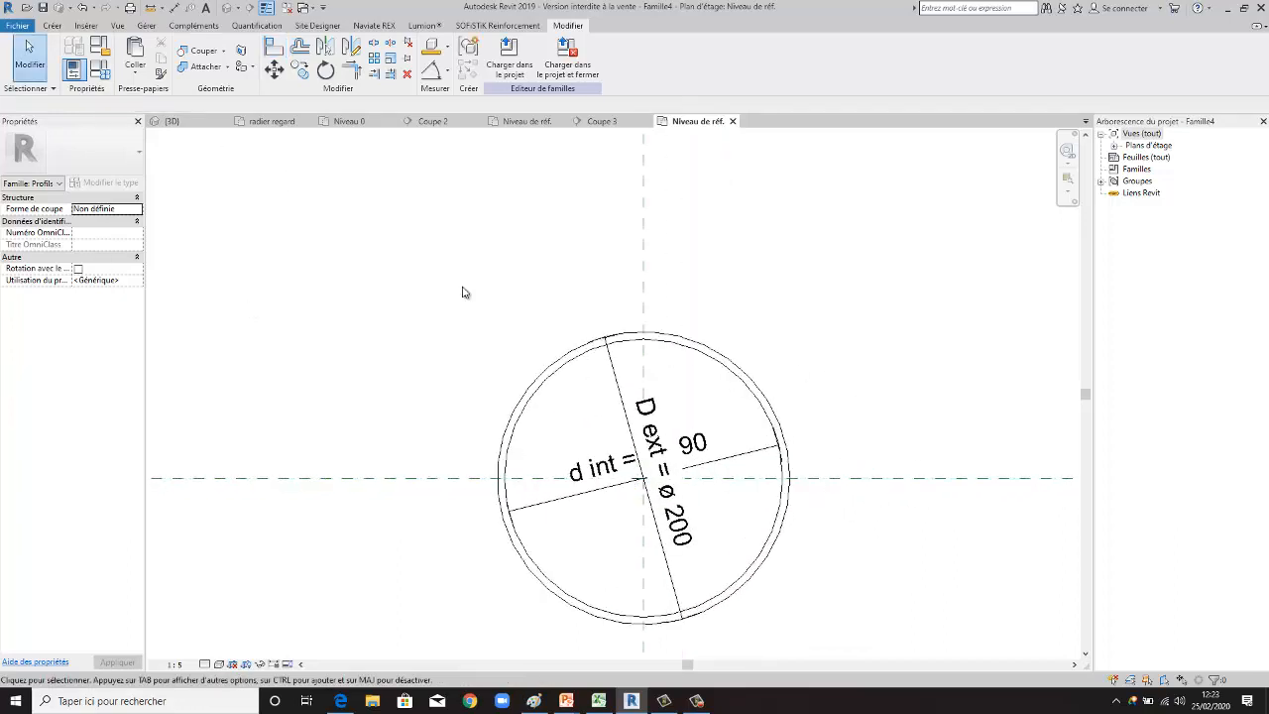
# - Examine the type properties of the D ext diameter dimension's style, including its text size and offset
pyautogui.scroll(3, 647, 421)
pyautogui.scroll(-3, 516, 327)
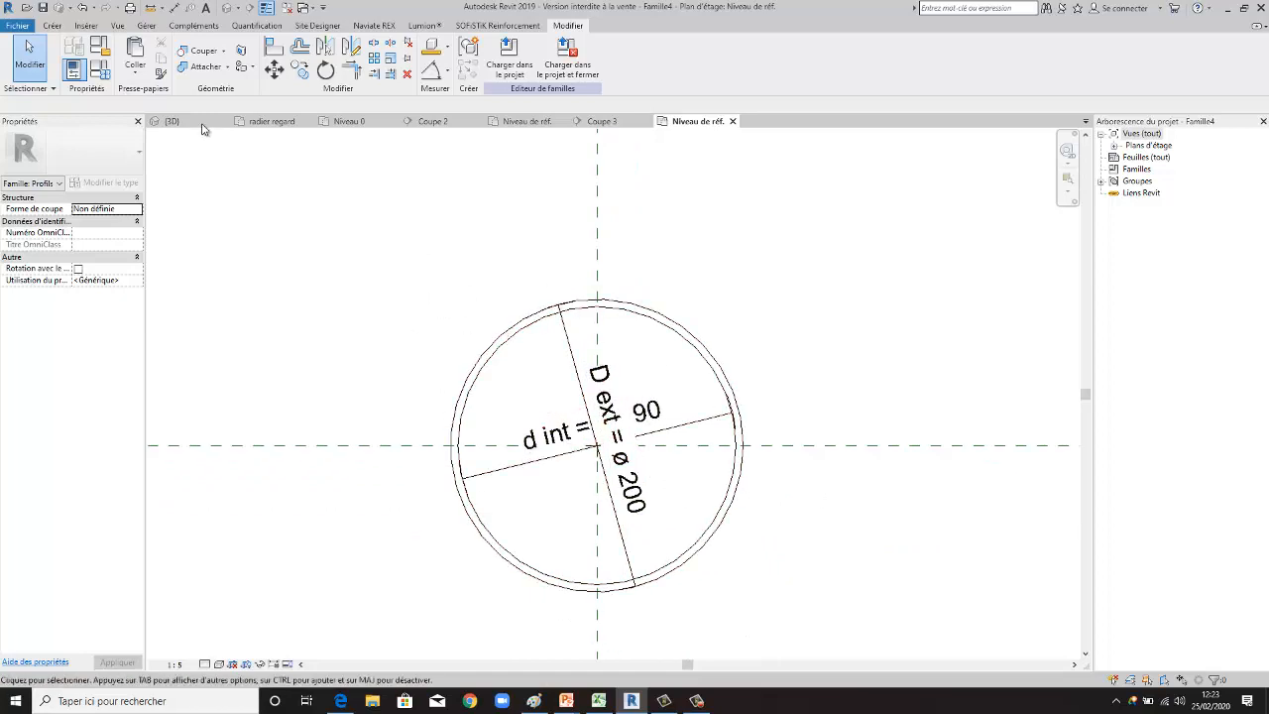
pyautogui.scroll(1, 580, 392)
pyautogui.click(625, 392)
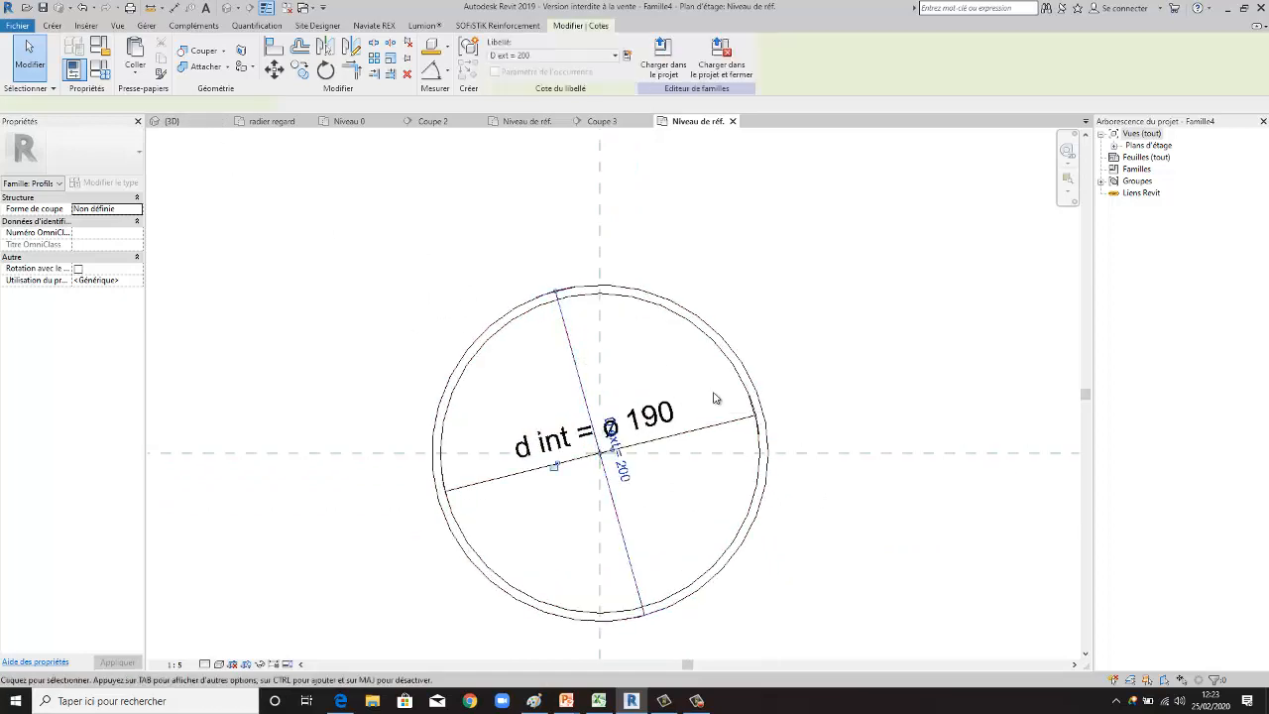
pyautogui.scroll(2, 639, 486)
pyautogui.scroll(1, 617, 486)
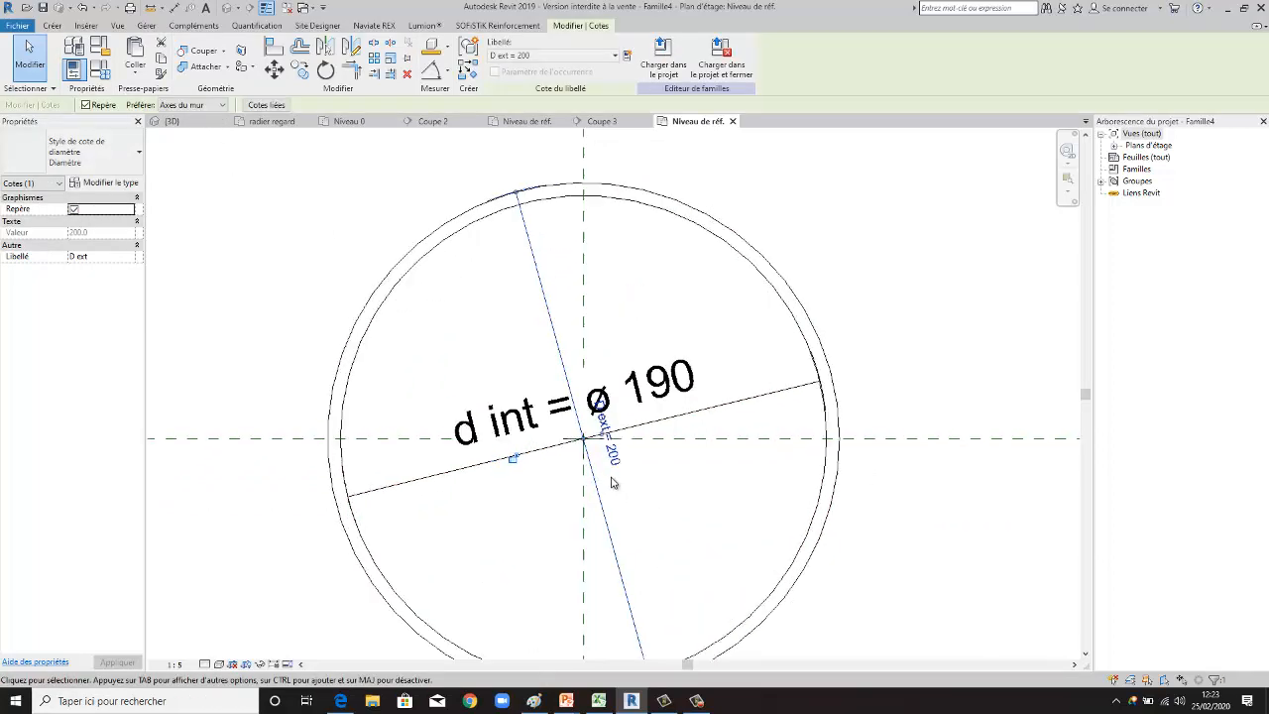
pyautogui.click(616, 458)
pyautogui.click(677, 490)
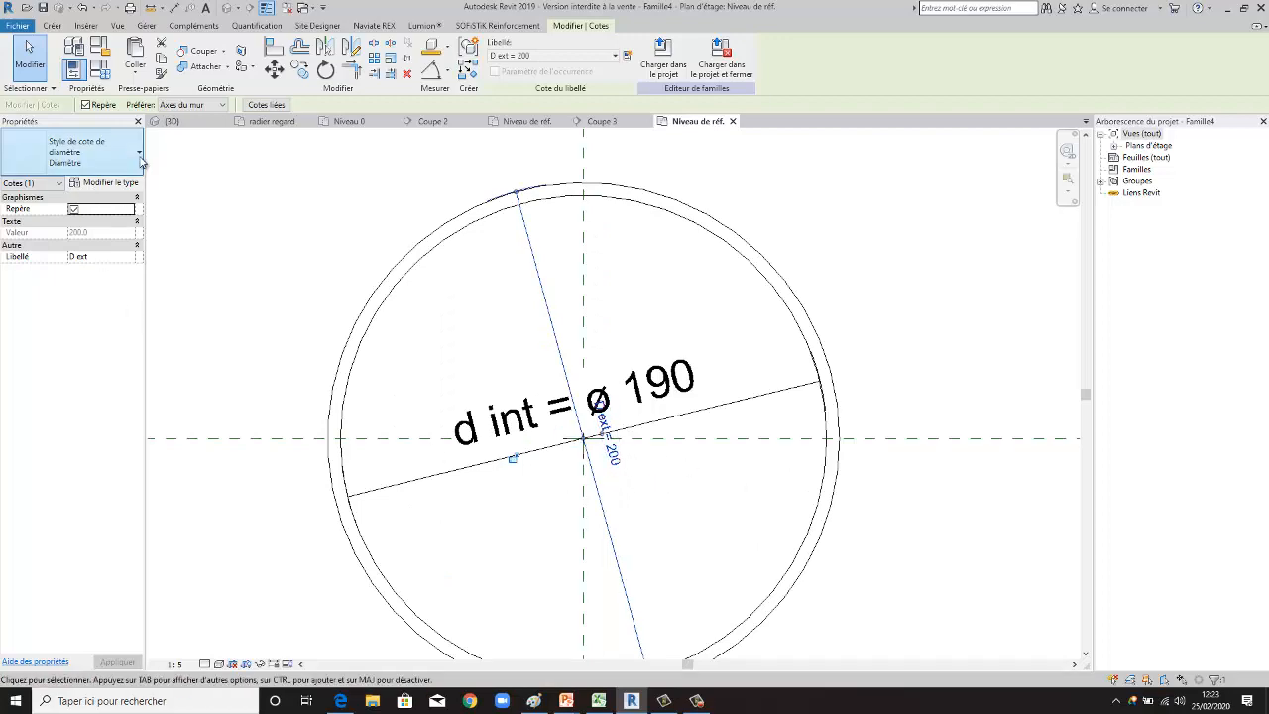
pyautogui.click(119, 183)
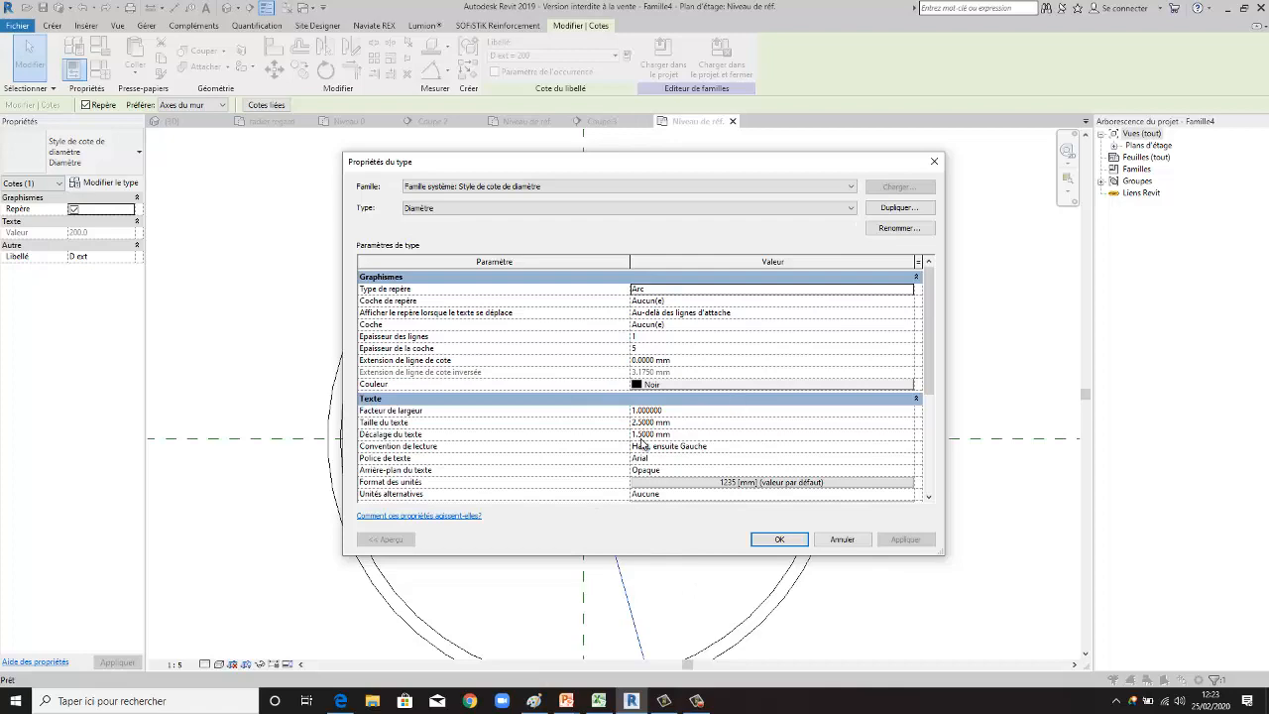
pyautogui.click(934, 161)
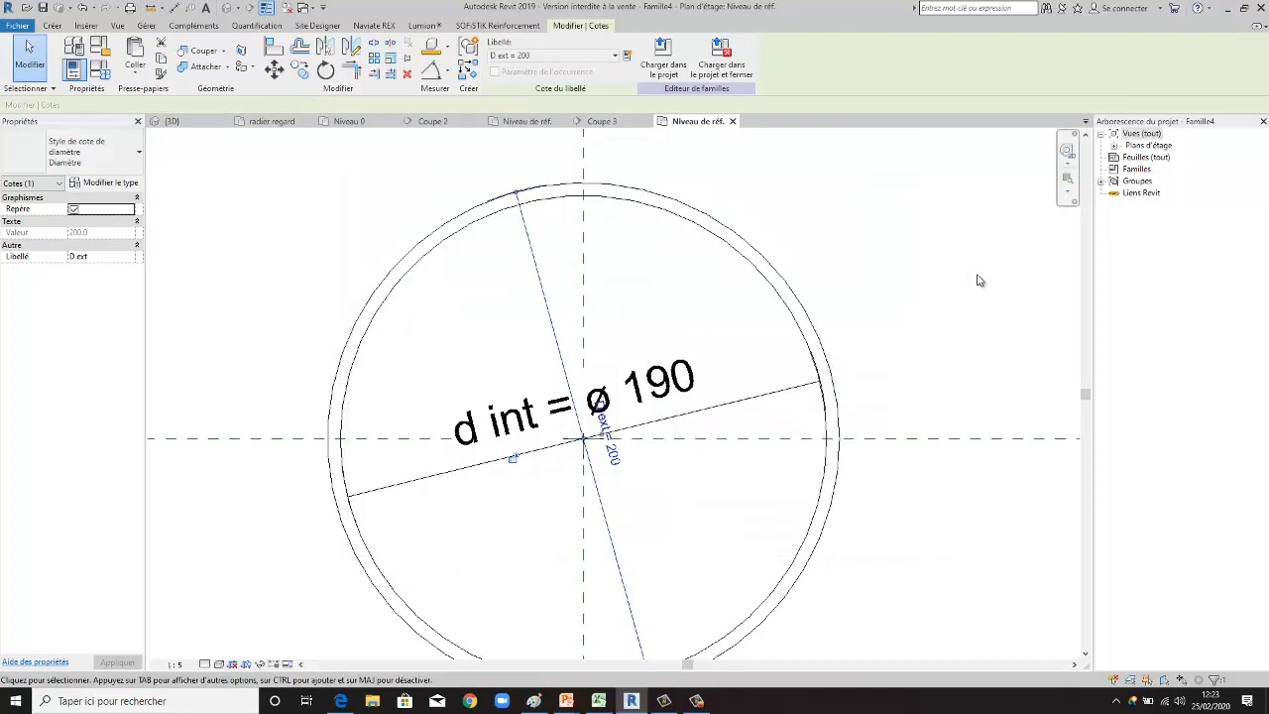
pyautogui.scroll(-3, 763, 367)
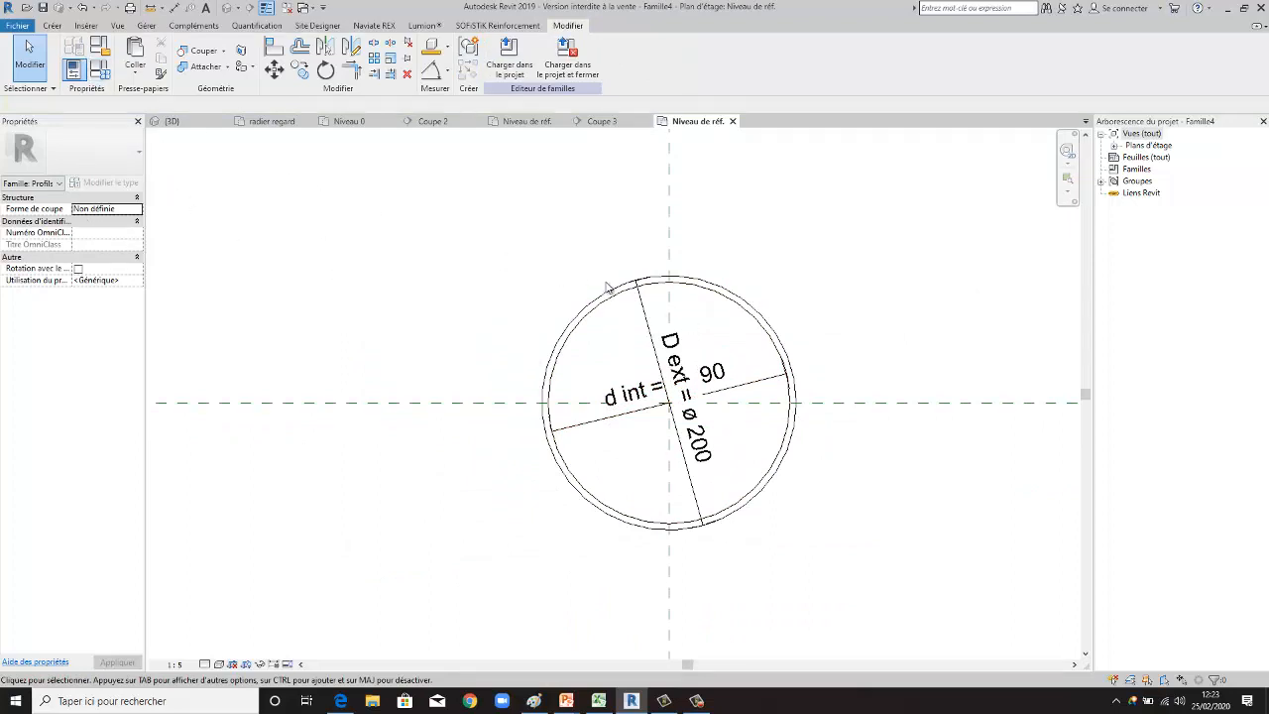
pyautogui.scroll(2, 699, 340)
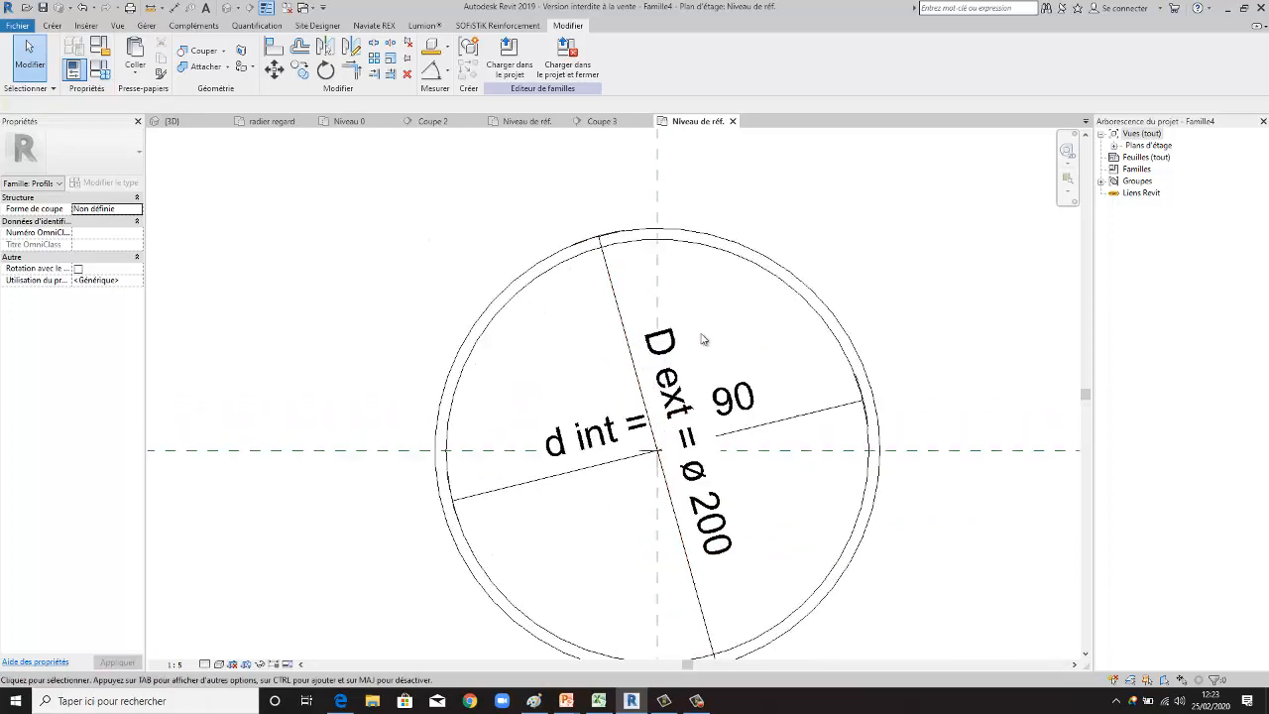
pyautogui.scroll(-2, 635, 318)
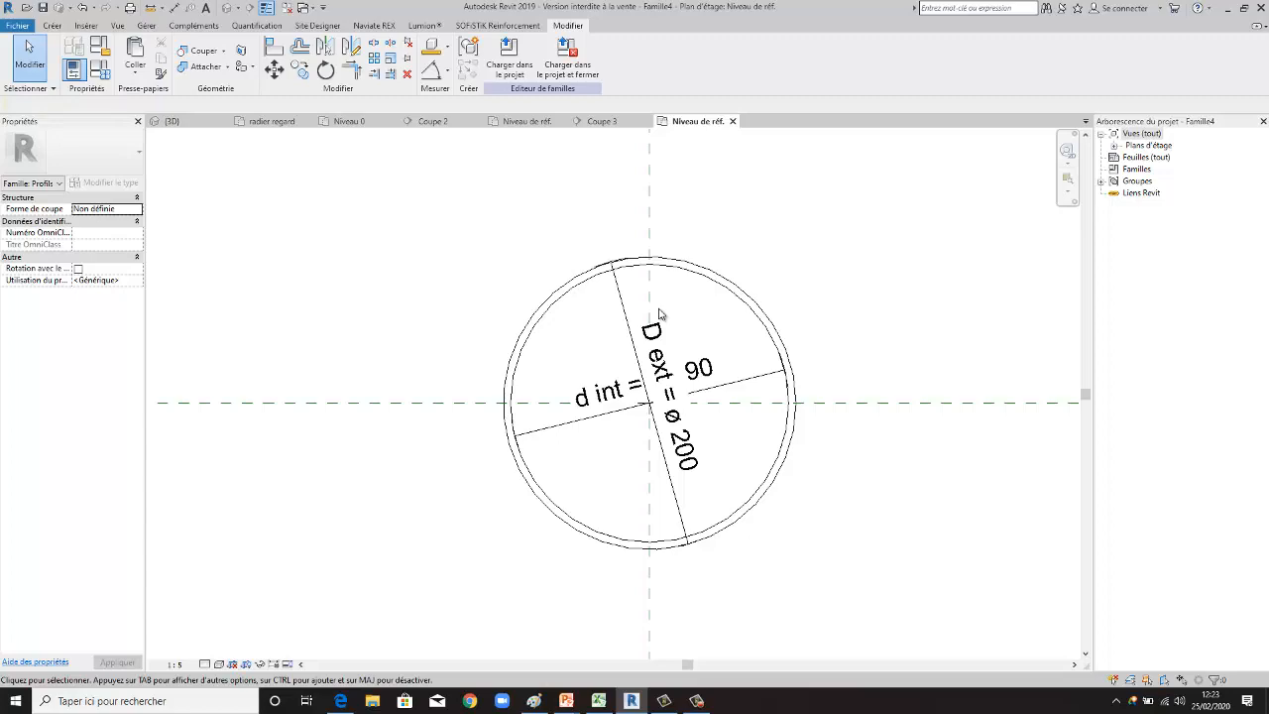
pyautogui.scroll(3, 624, 327)
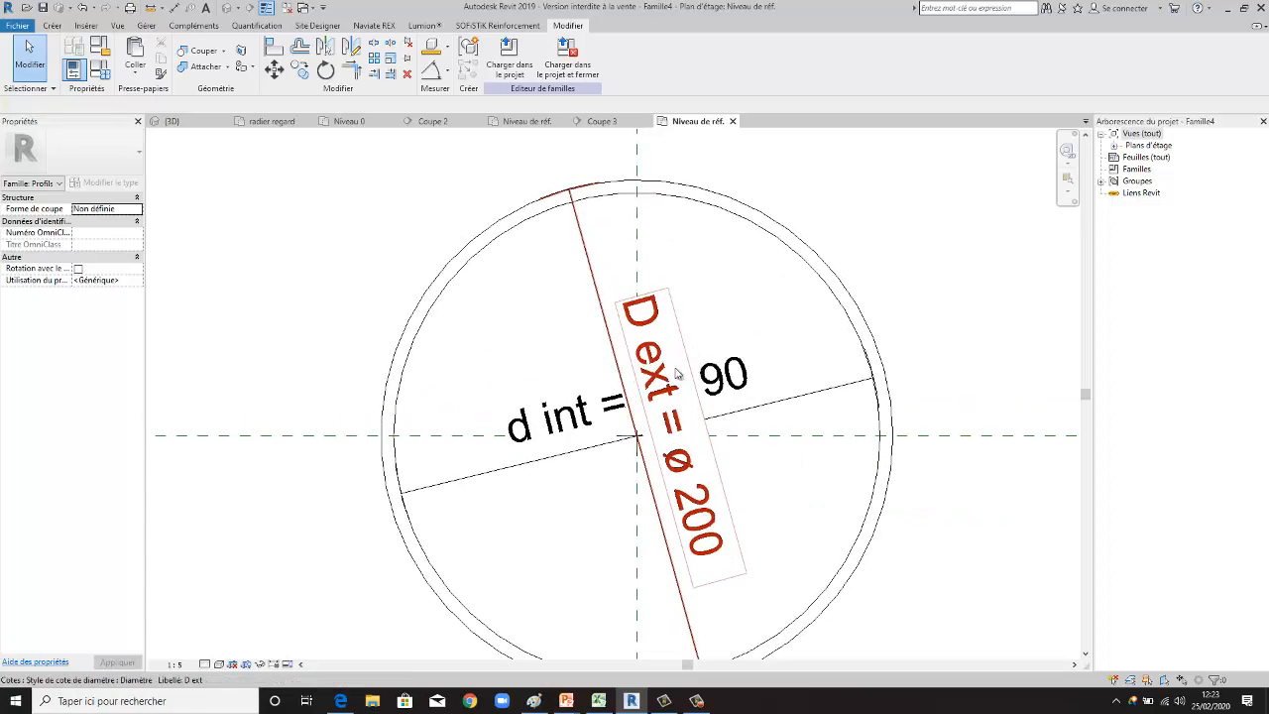
pyautogui.scroll(-3, 453, 317)
pyautogui.scroll(1, 691, 352)
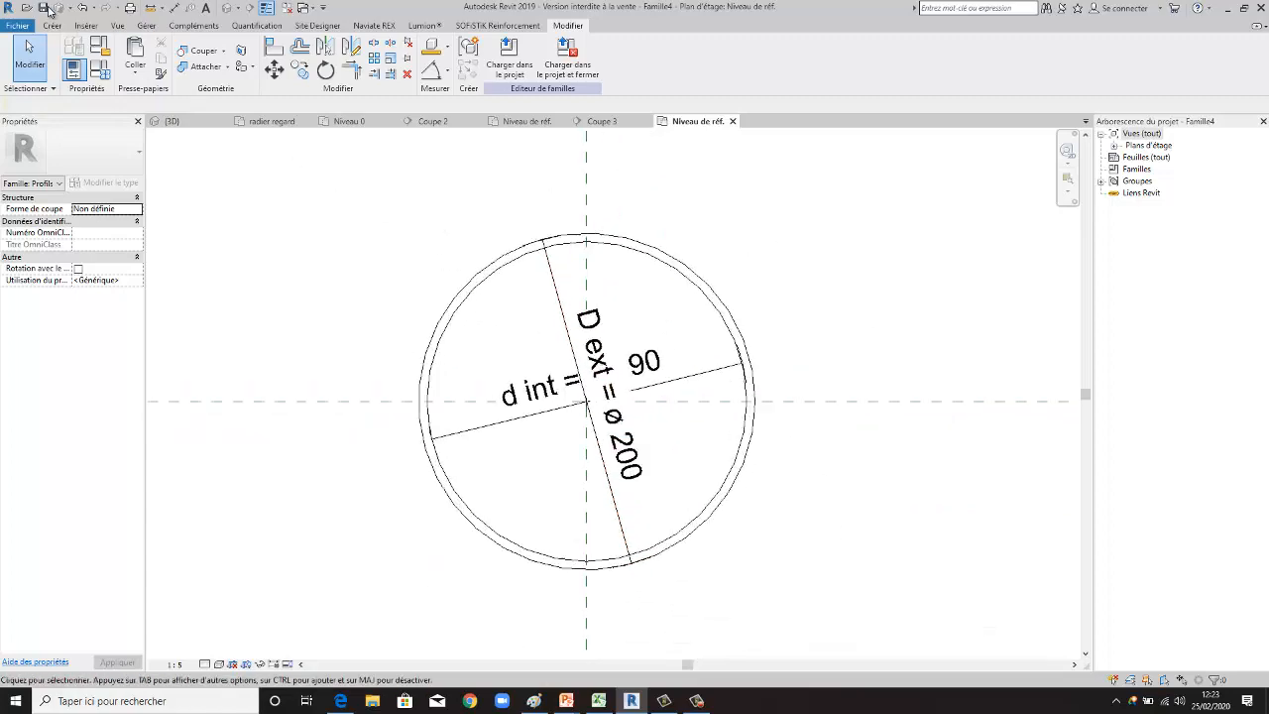
# - Save the profile family as buse222 in RFA format with the maximum number of backups set to 1
pyautogui.click(22, 26)
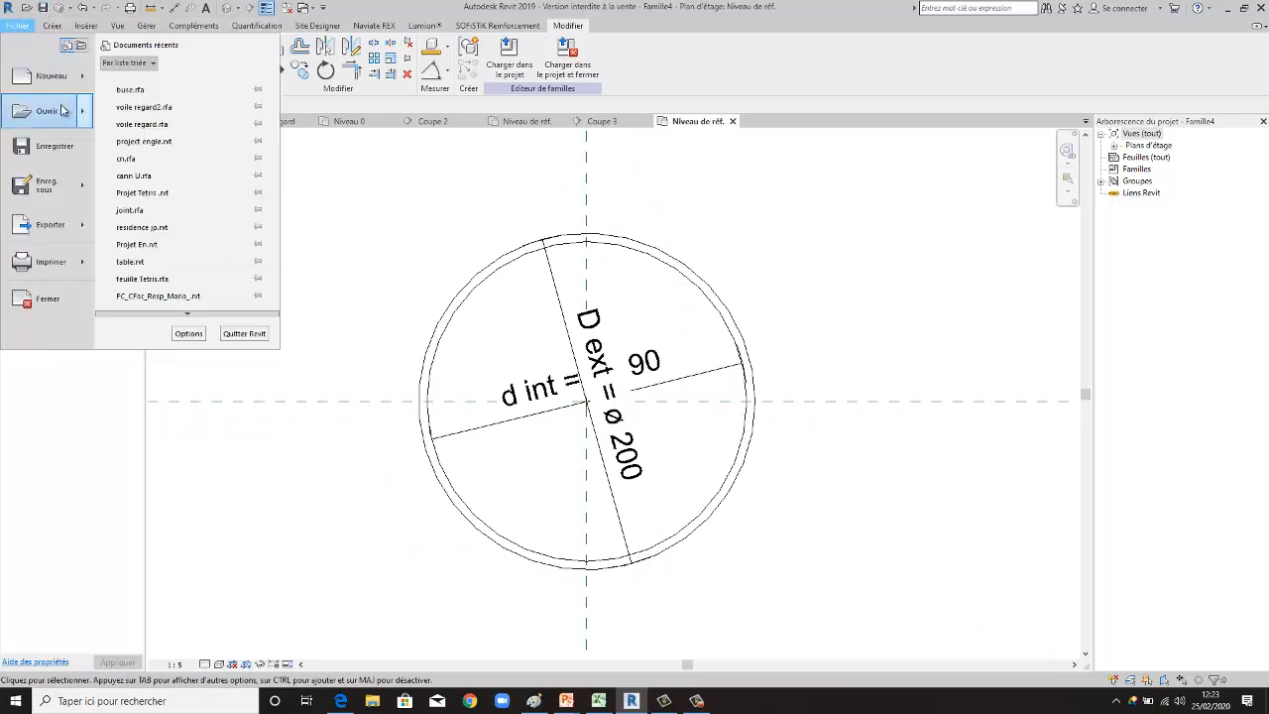
pyautogui.click(54, 146)
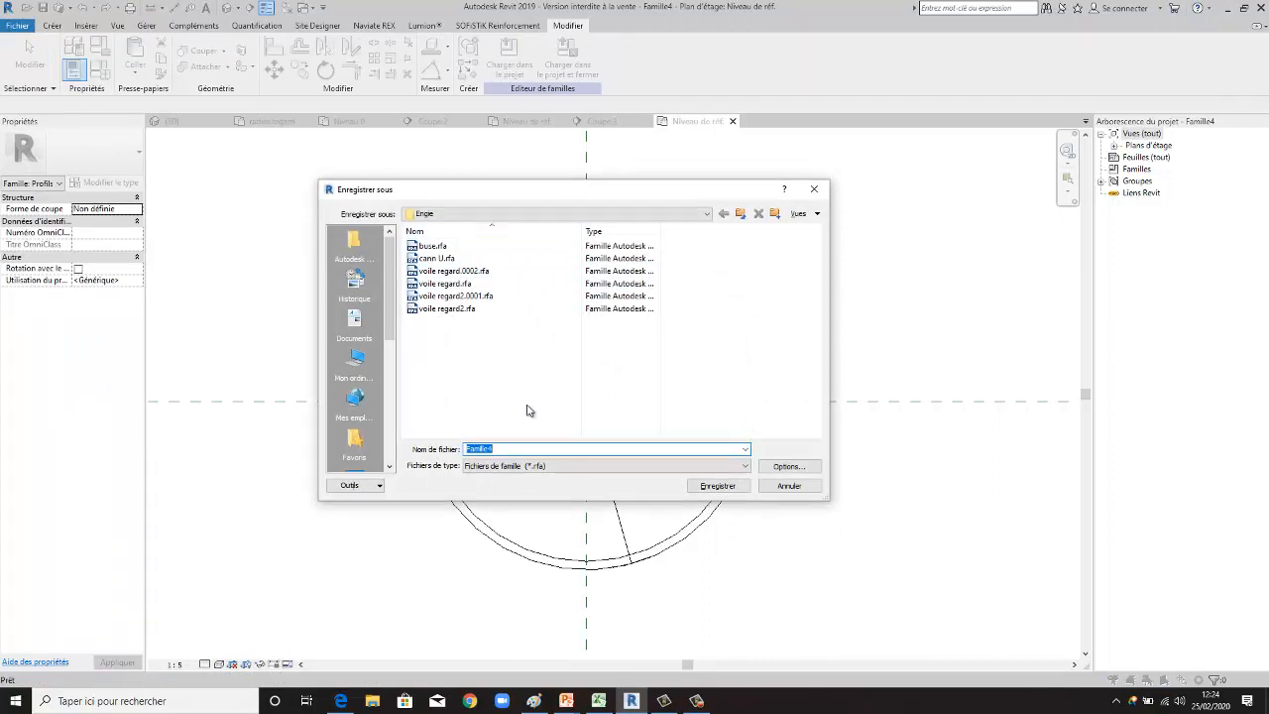
pyautogui.write('bu')
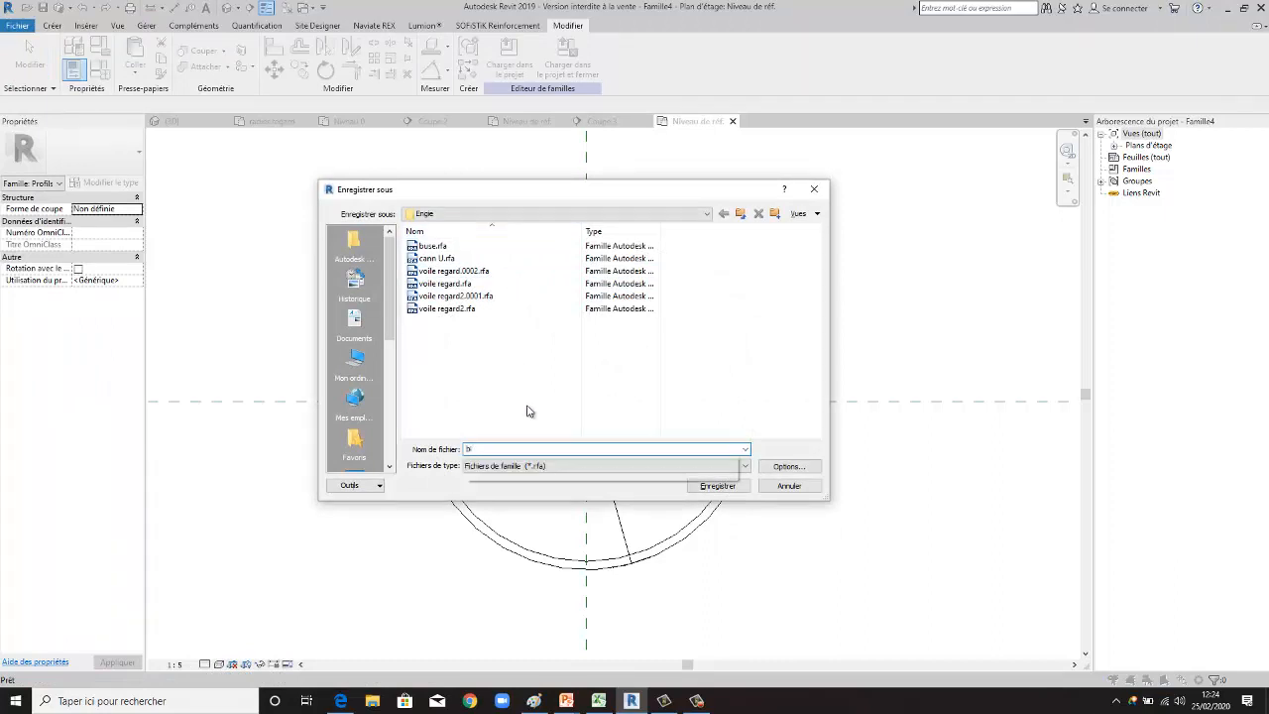
pyautogui.write('se')
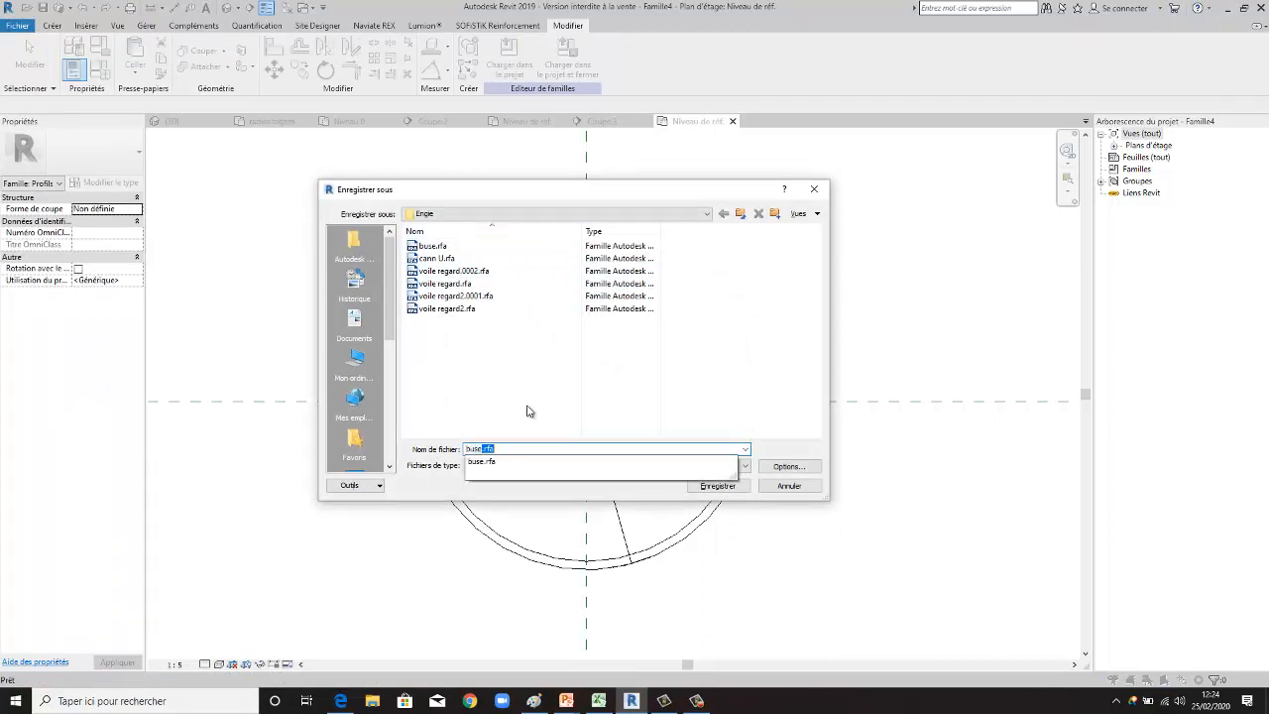
pyautogui.write('222')
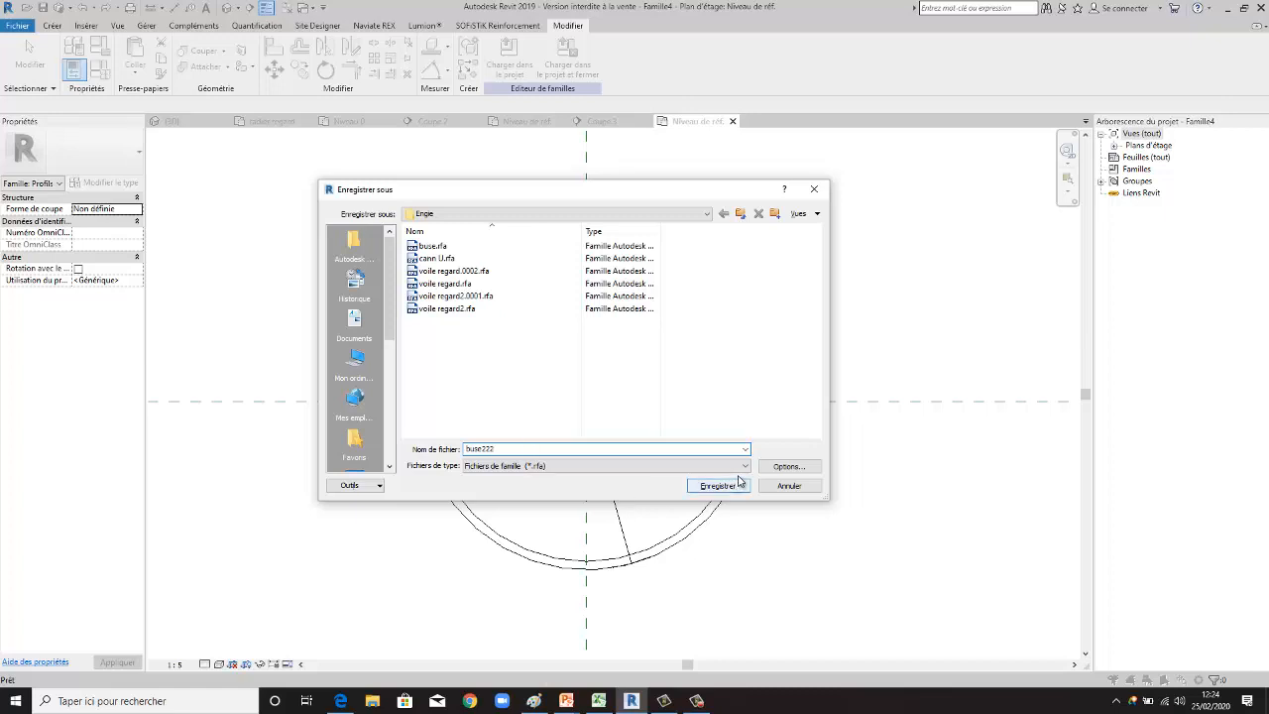
pyautogui.click(787, 466)
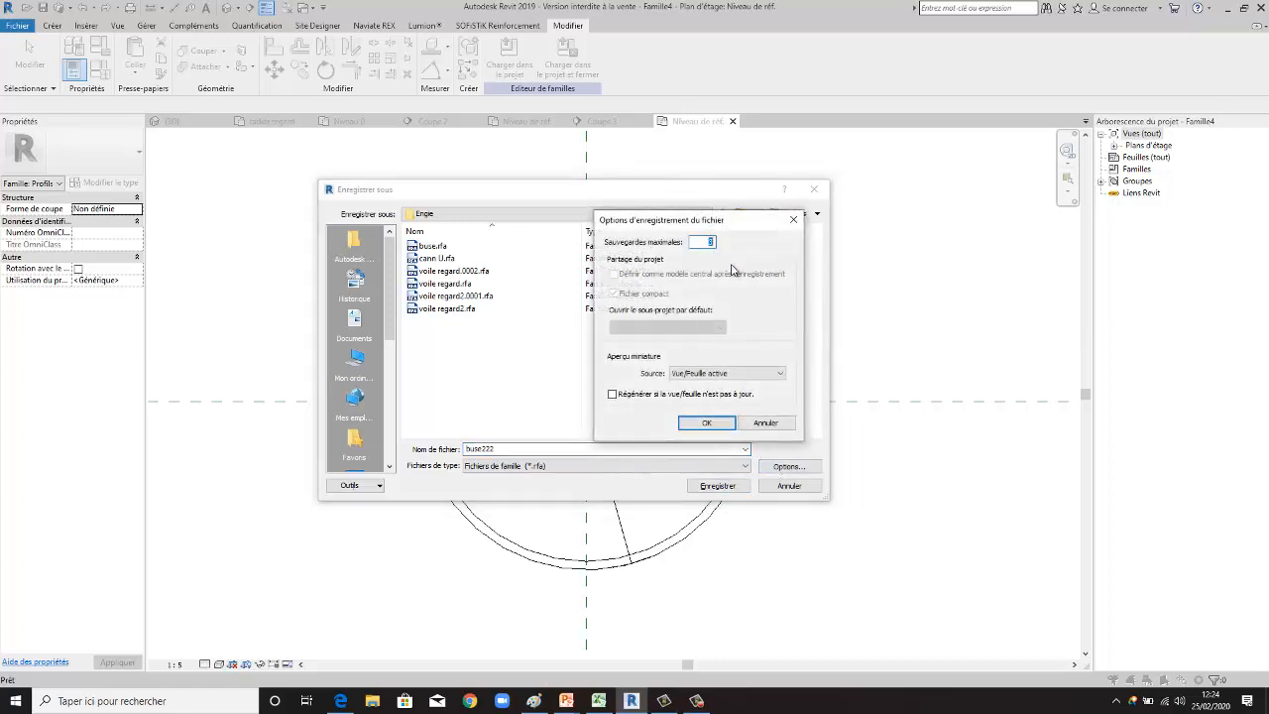
pyautogui.write('1')
pyautogui.click(708, 423)
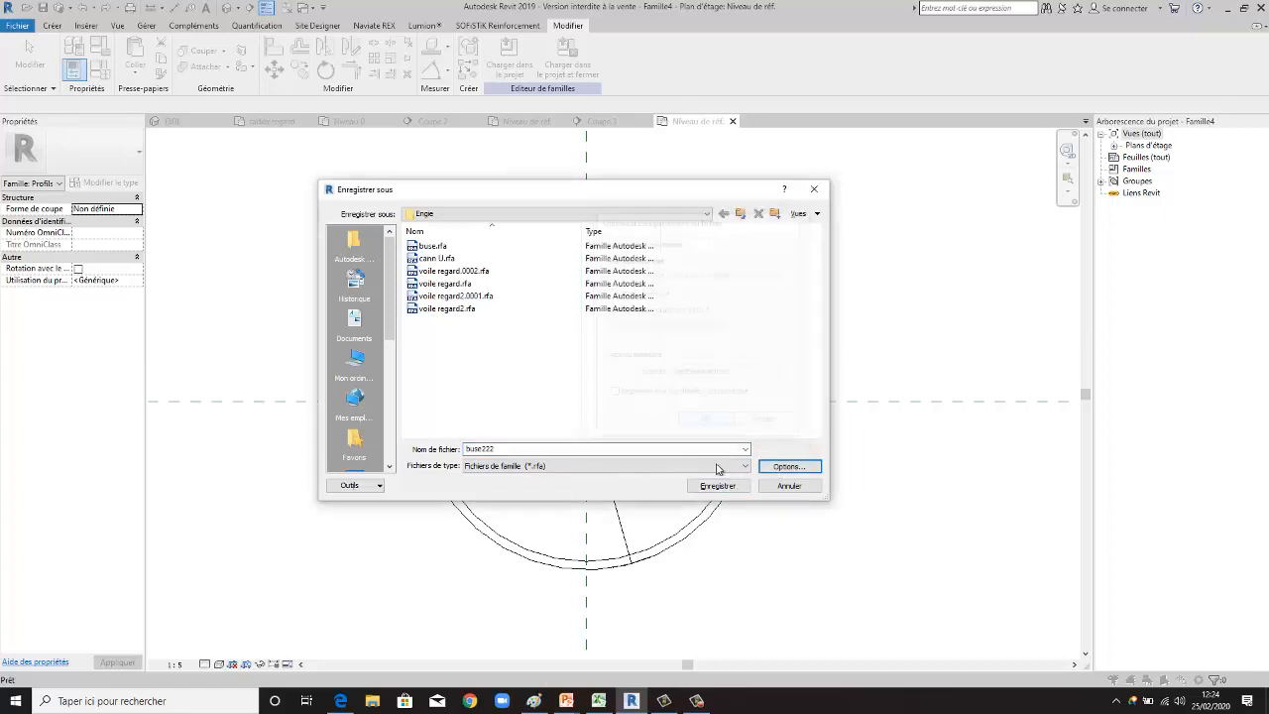
pyautogui.click(717, 485)
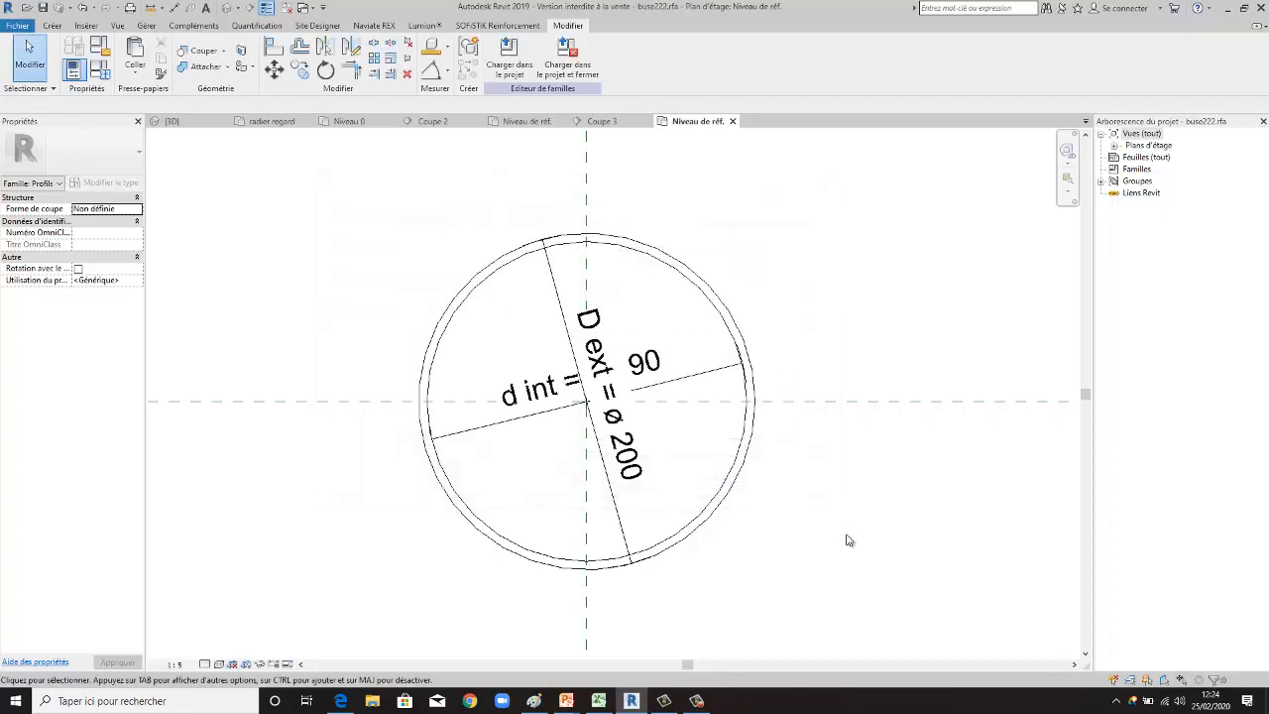